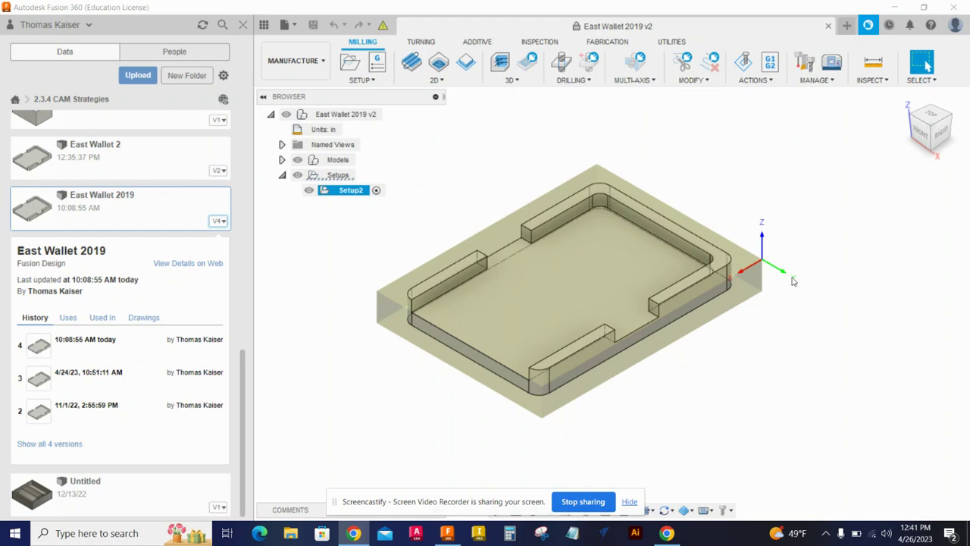
- Rotate the part to the isometric view between its left and front faces and save it as the home view with Fit to View
{"action": "left_click", "coordinate": [951, 118]}
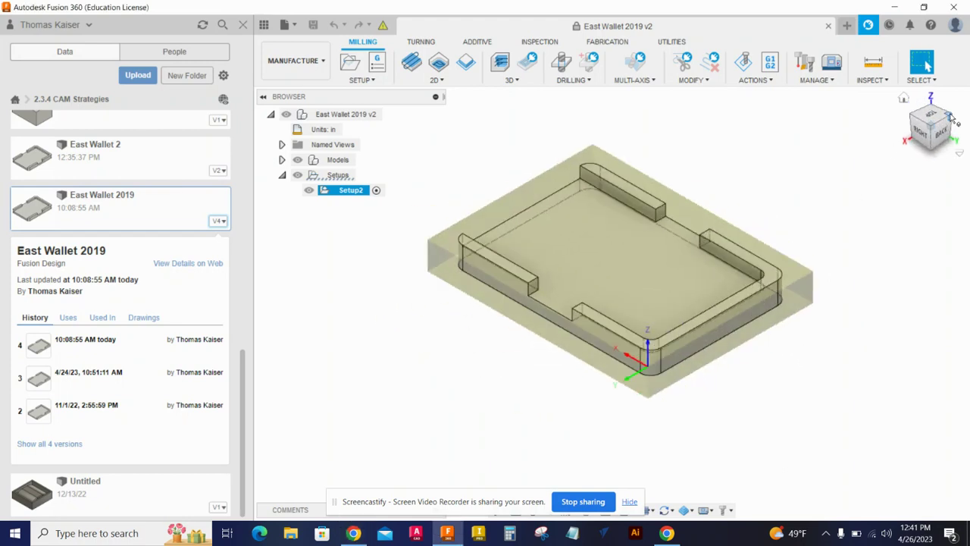
{"action": "left_click", "coordinate": [952, 117]}
{"action": "left_click", "coordinate": [950, 117]}
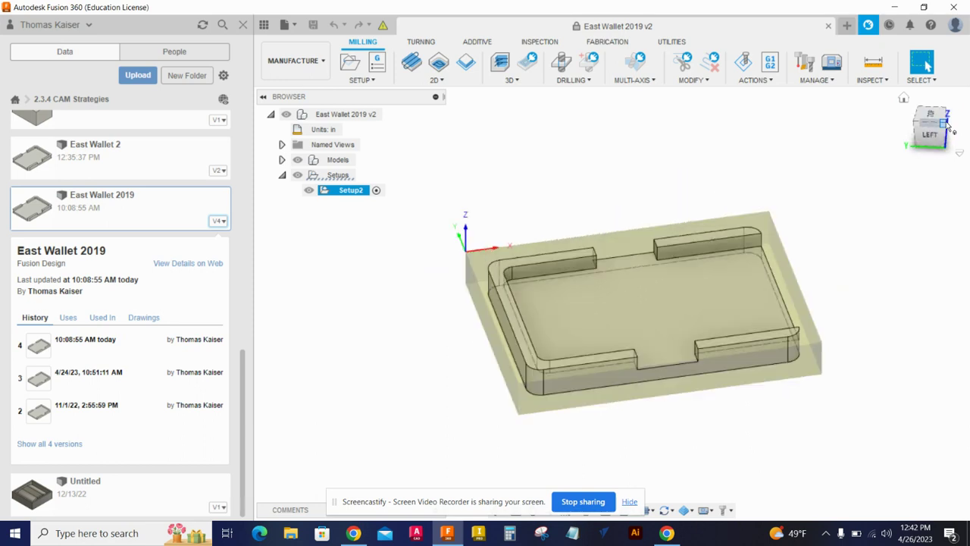
{"action": "scroll", "coordinate": [521, 291], "scroll_direction": "down", "scroll_amount": 1}
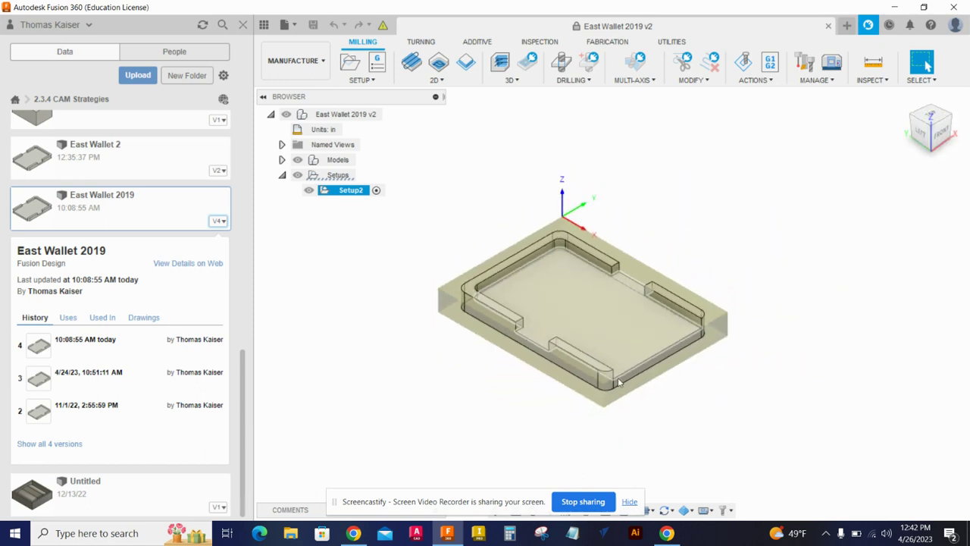
{"action": "scroll", "coordinate": [613, 403], "scroll_direction": "up", "scroll_amount": 2}
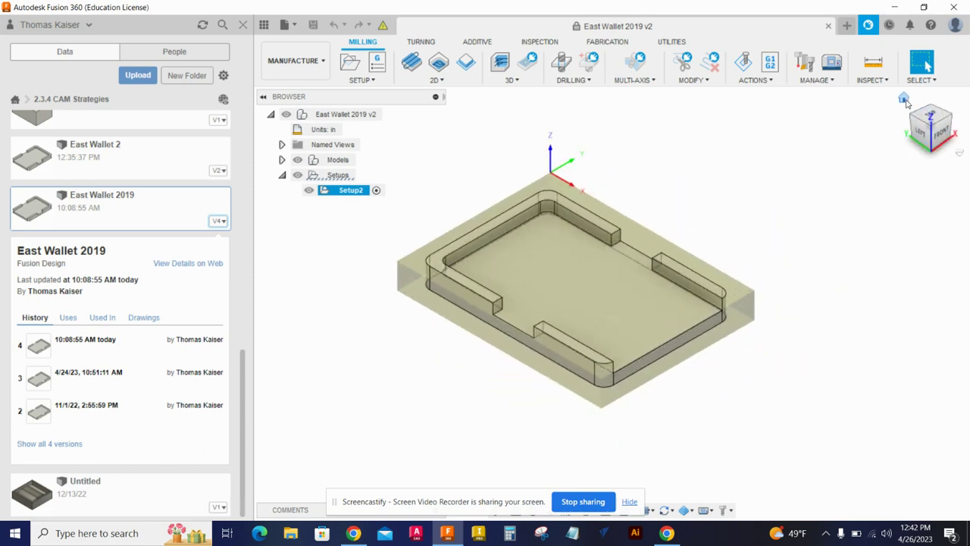
{"action": "right_click", "coordinate": [907, 101]}
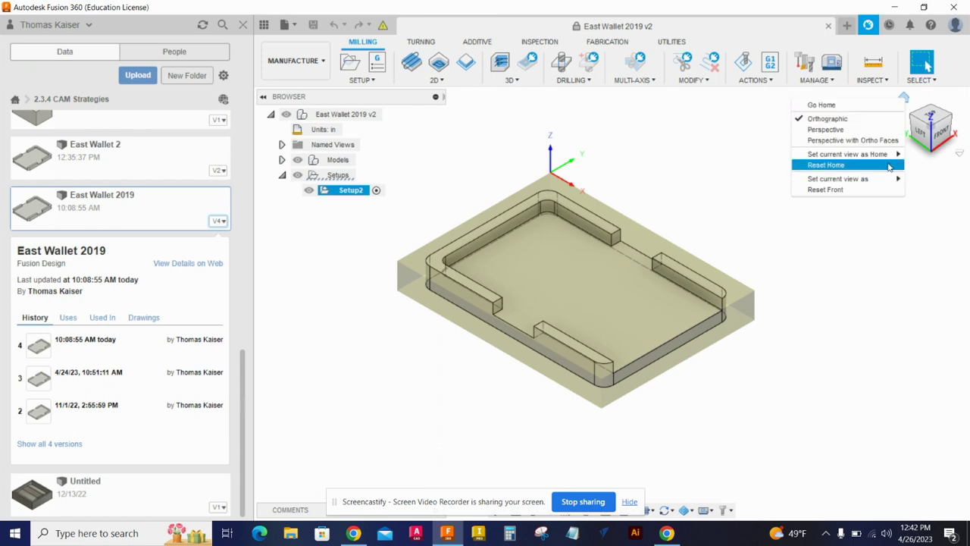
{"action": "mouse_move", "coordinate": [890, 155]}
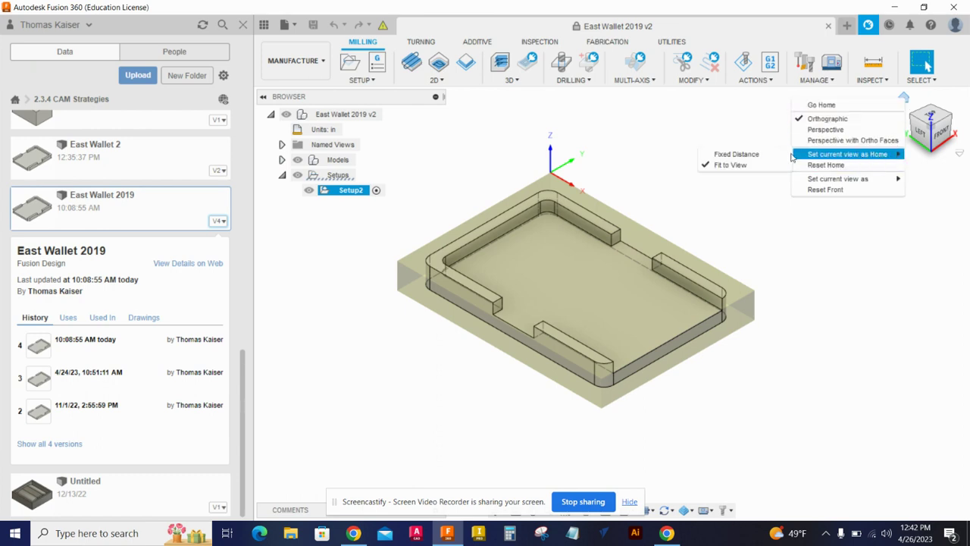
{"action": "left_click", "coordinate": [750, 164]}
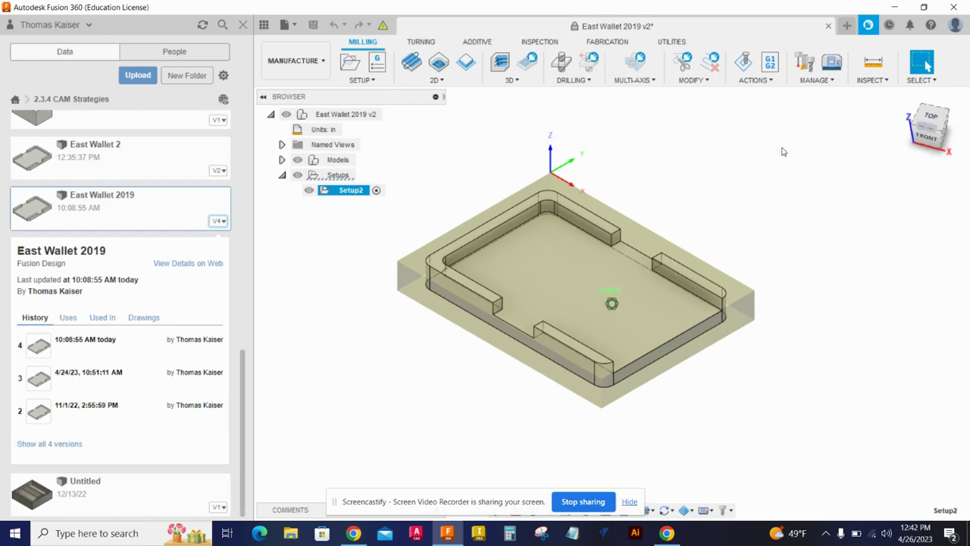
{"action": "left_click", "coordinate": [926, 140]}
{"action": "left_click", "coordinate": [904, 98]}
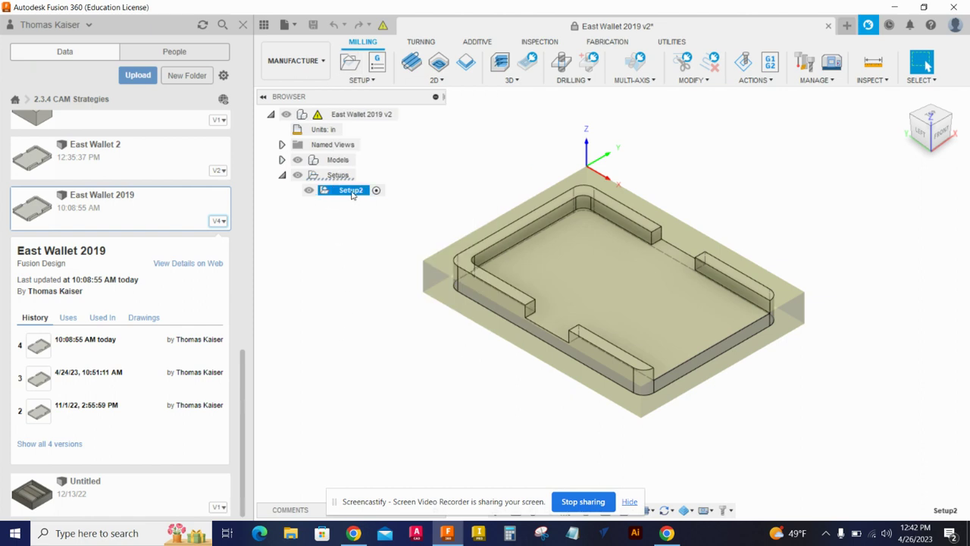
- Rename the milling setup as Setup1
{"action": "left_click", "coordinate": [352, 193]}
{"action": "key", "text": "End"}
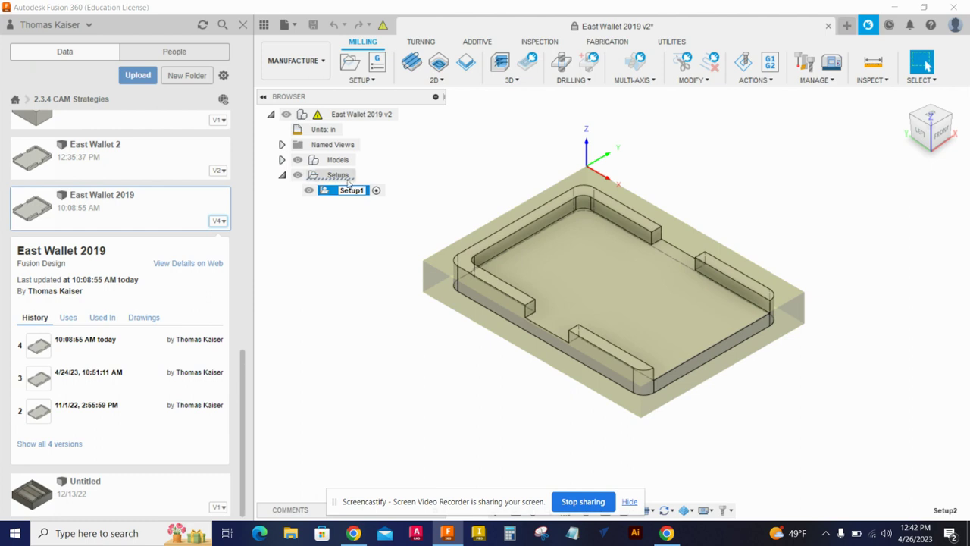
{"action": "left_click", "coordinate": [350, 218]}
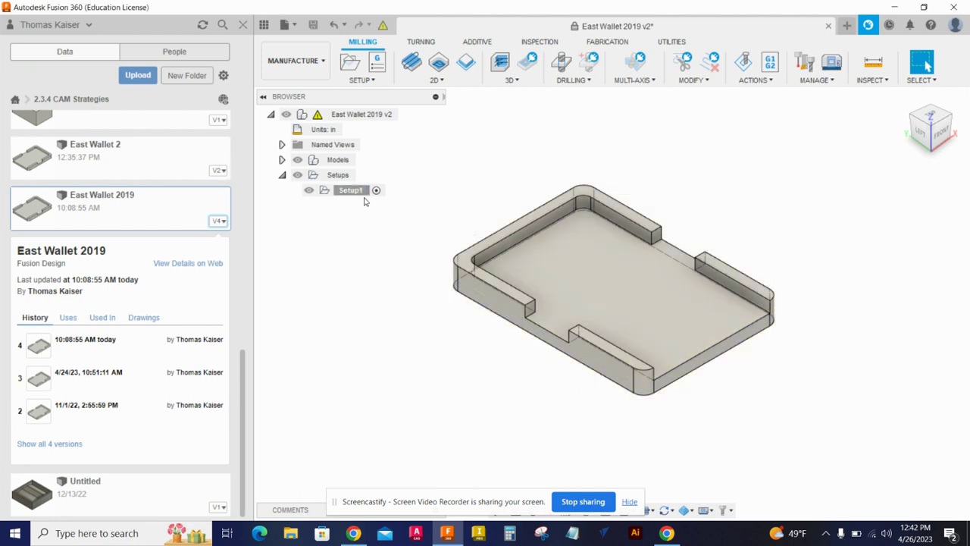
- Open Setup1 for editing and choose Offset from top (+Z) as the model position for the stock height
{"action": "left_click", "coordinate": [327, 193]}
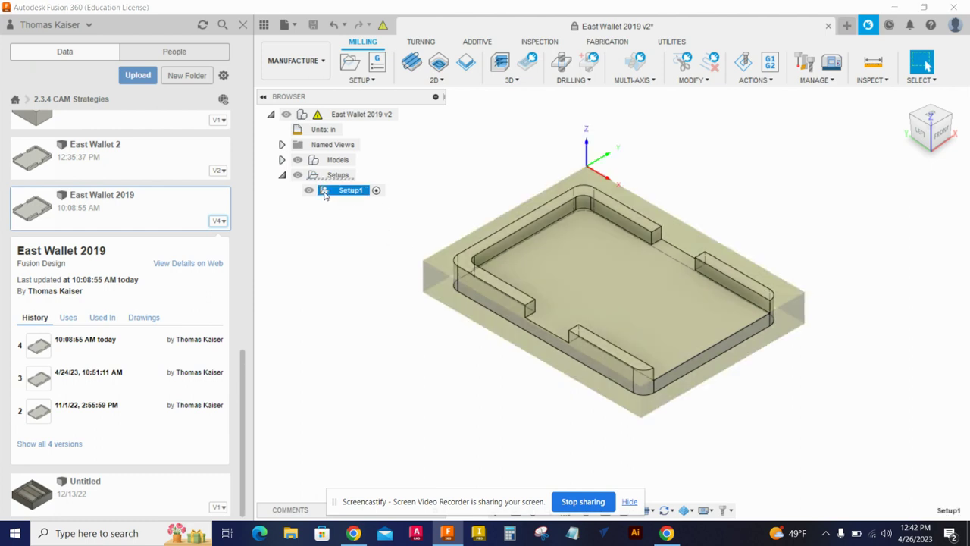
{"action": "double_click", "coordinate": [324, 193]}
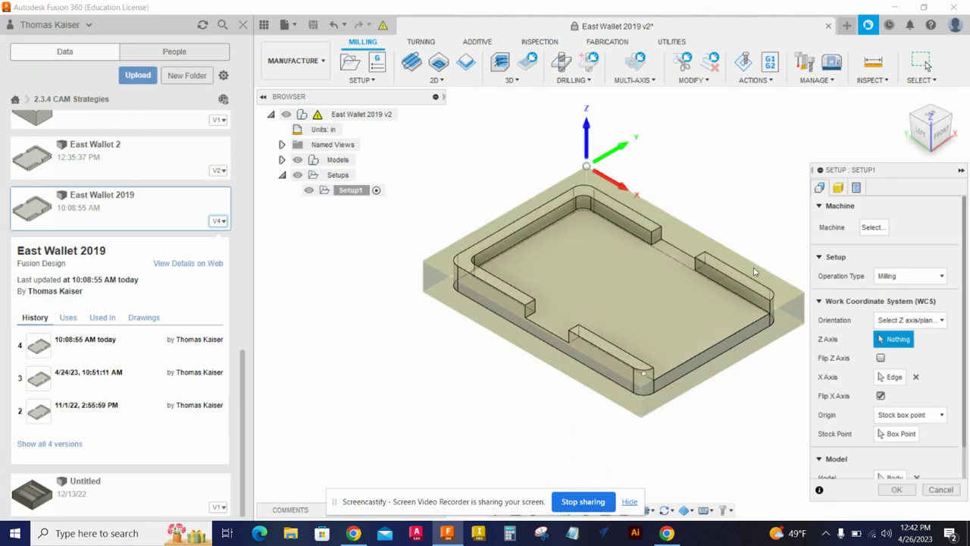
{"action": "left_click_drag", "start_coordinate": [865, 173], "coordinate": [808, 121]}
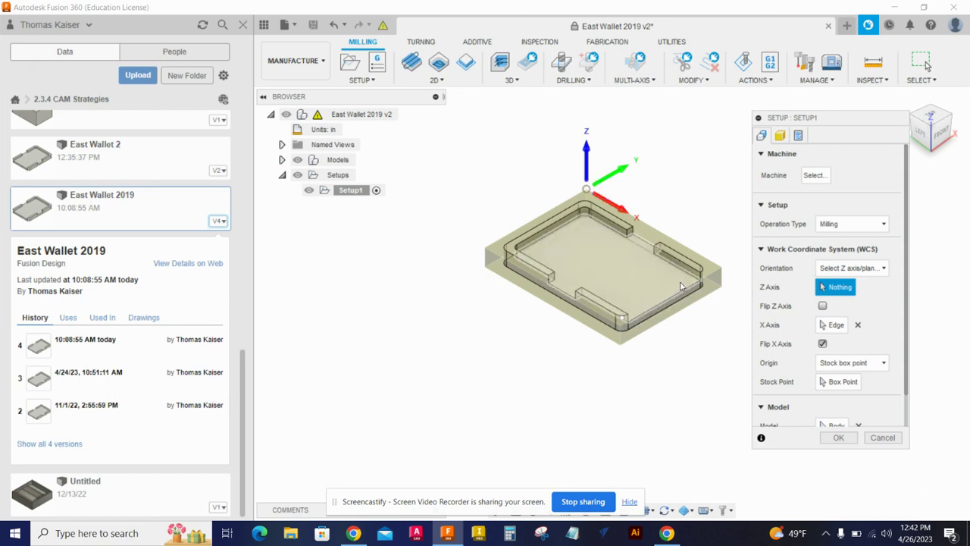
{"action": "left_click", "coordinate": [780, 139]}
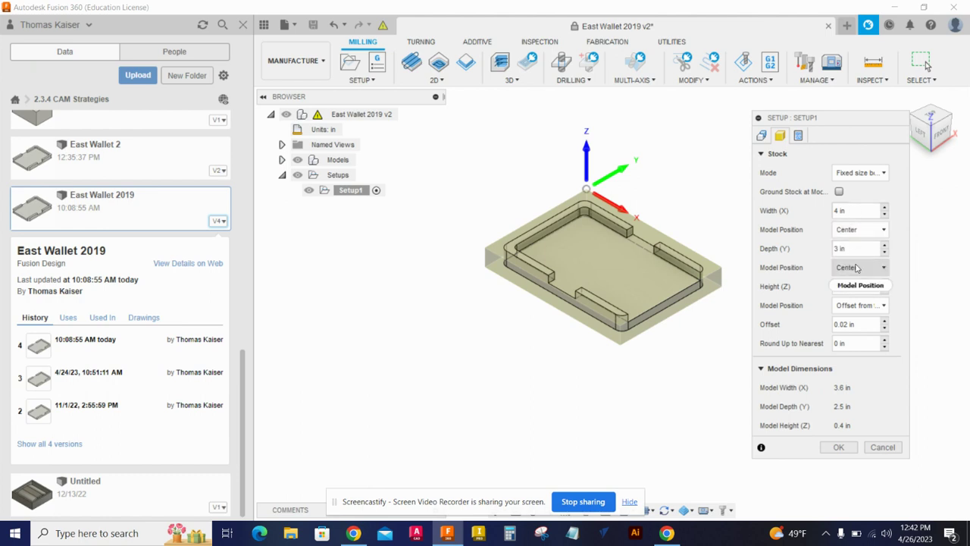
{"action": "left_click", "coordinate": [878, 306]}
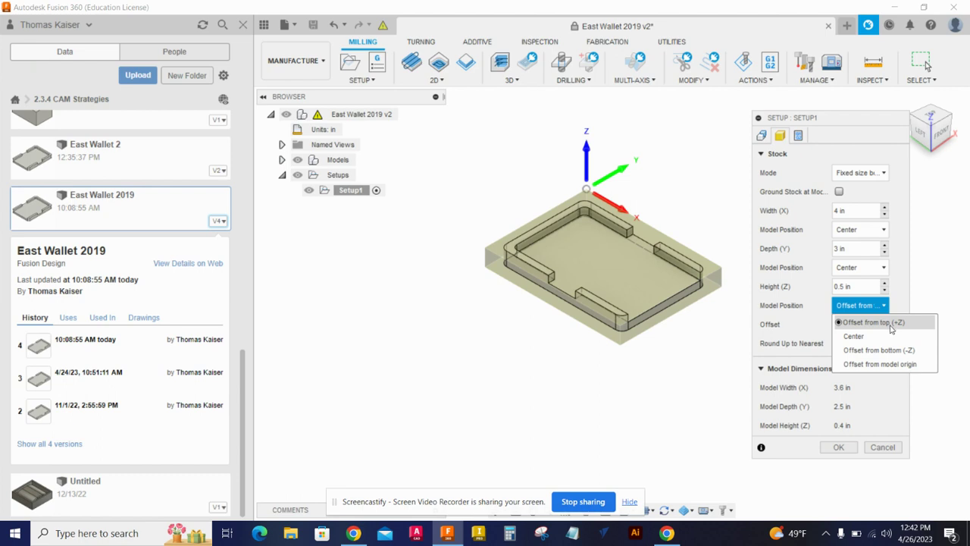
{"action": "left_click", "coordinate": [888, 323]}
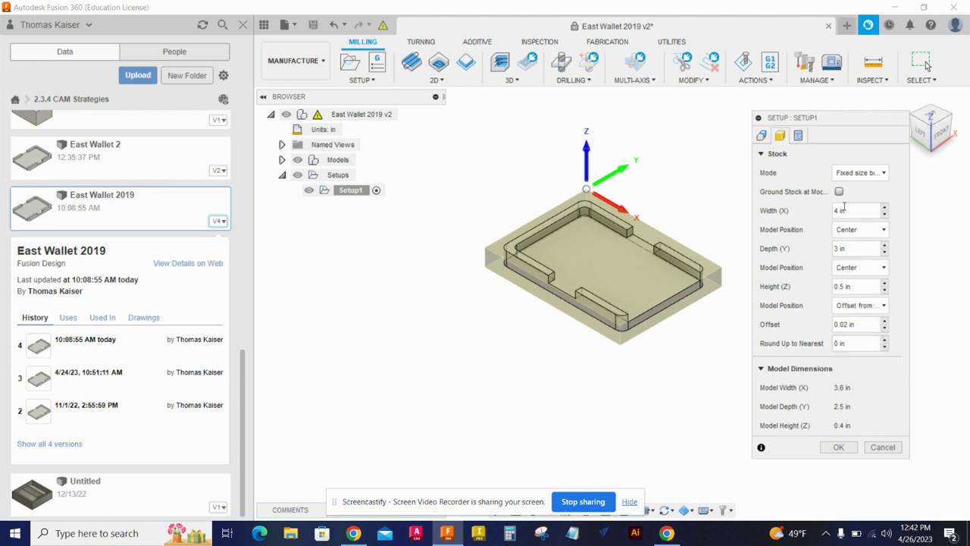
- Try the near lower corner, a side midpoint and an upper side corner as the WCS stock point, ending at the far top corner
{"action": "left_click", "coordinate": [760, 135]}
{"action": "scroll", "coordinate": [701, 238], "scroll_direction": "up", "scroll_amount": 3}
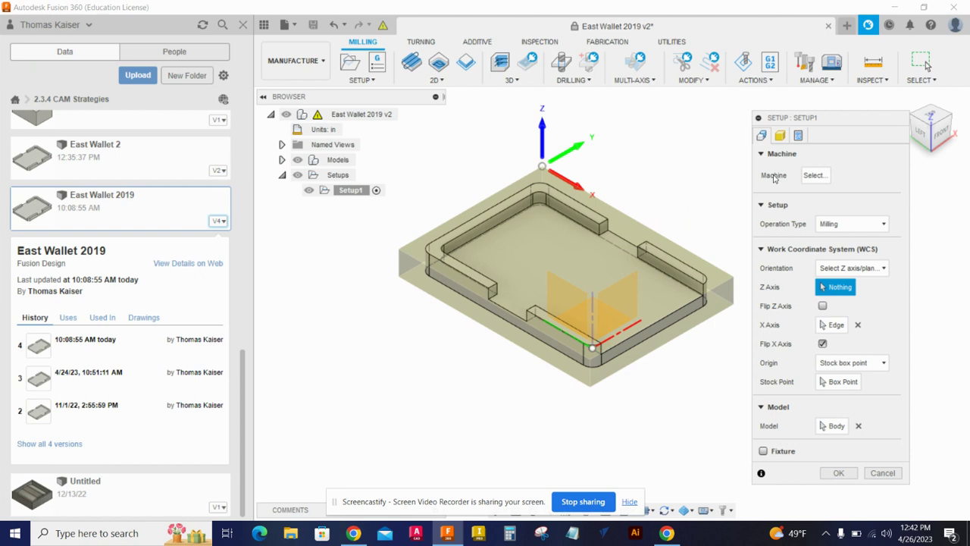
{"action": "left_click", "coordinate": [779, 135]}
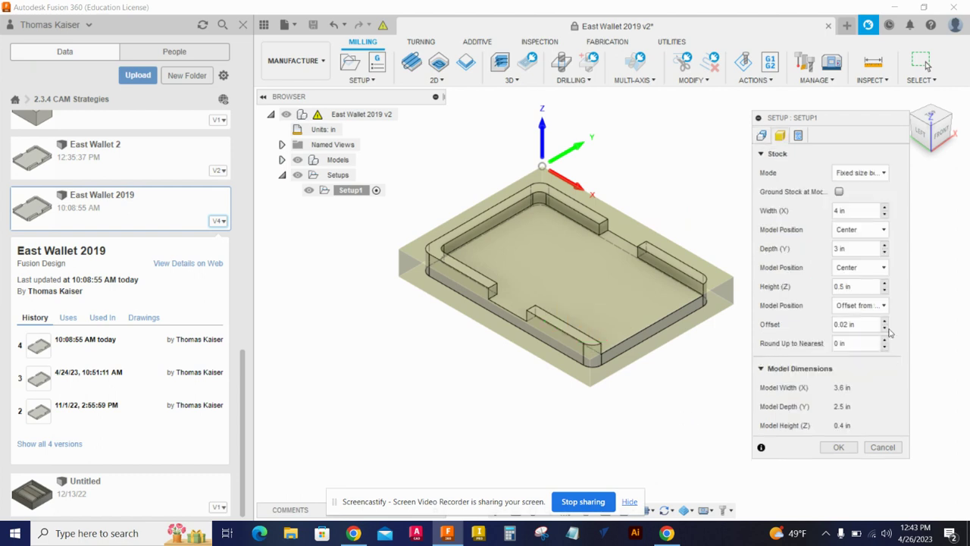
{"action": "left_click", "coordinate": [761, 135]}
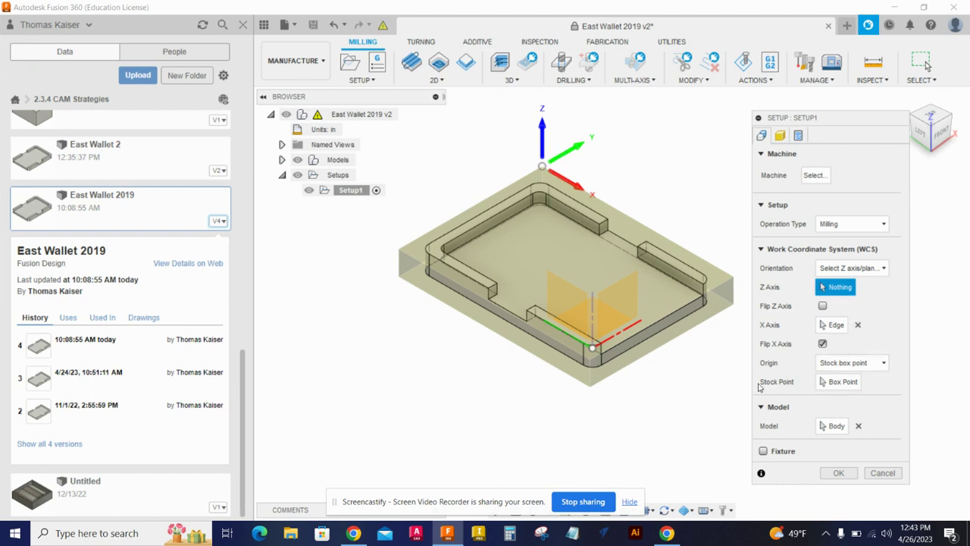
{"action": "left_click", "coordinate": [835, 383]}
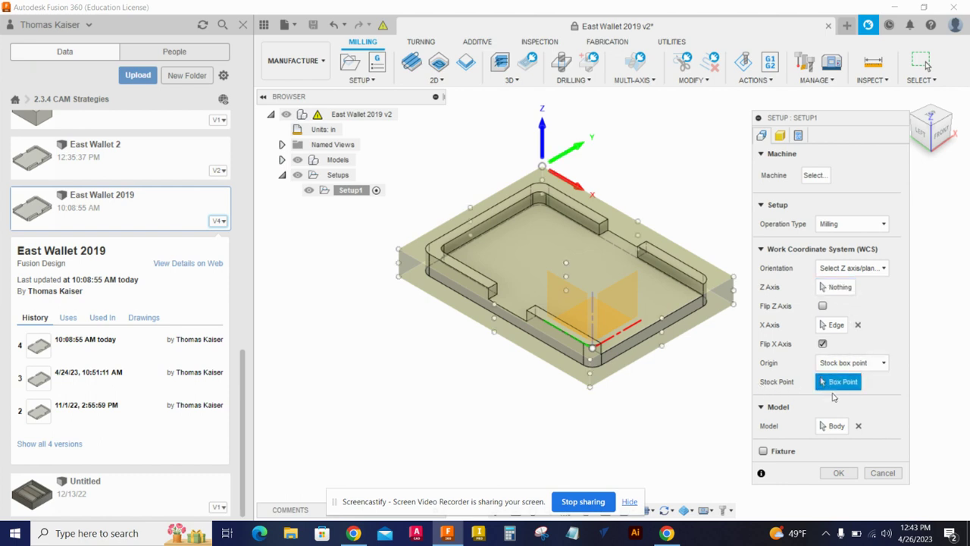
{"action": "left_click", "coordinate": [591, 387]}
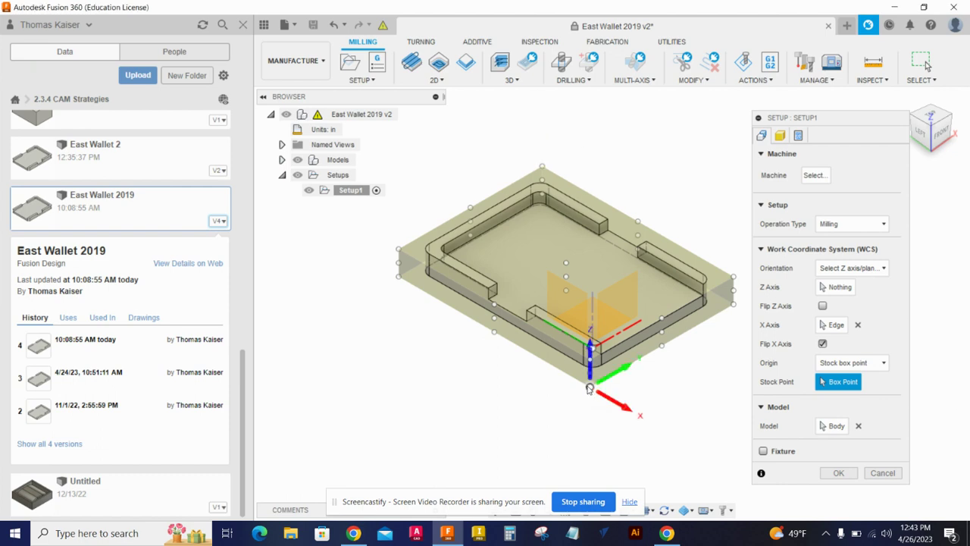
{"action": "left_click", "coordinate": [494, 319]}
{"action": "left_click", "coordinate": [397, 251]}
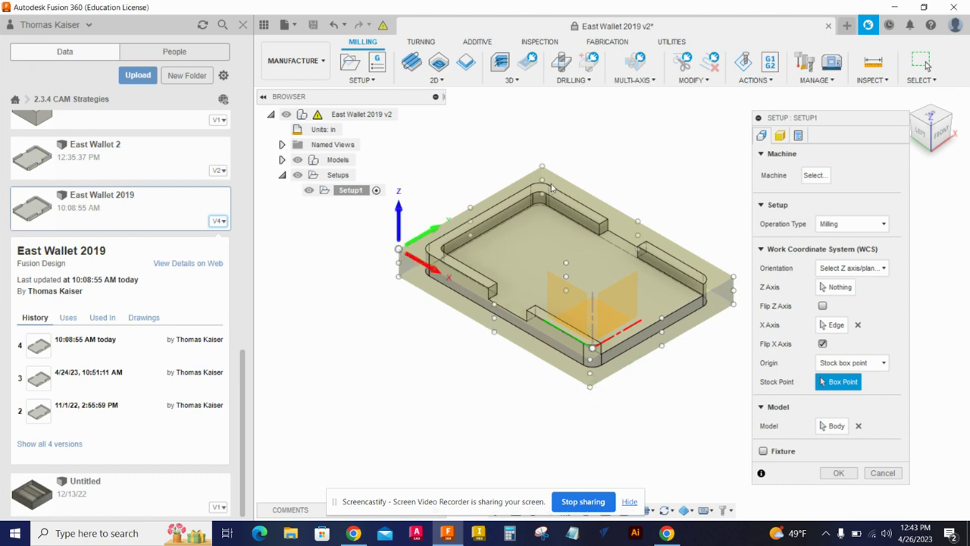
{"action": "left_click", "coordinate": [541, 165]}
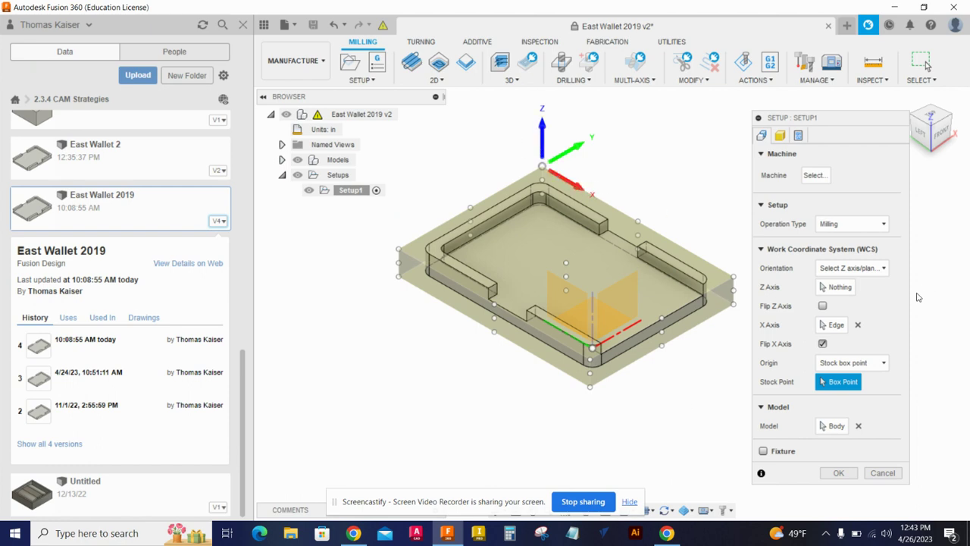
- Orient the WCS by Z axis/plane & X axis and pick a short vertical edge at the pocket's far inner corner as Z axis
{"action": "left_click", "coordinate": [847, 271]}
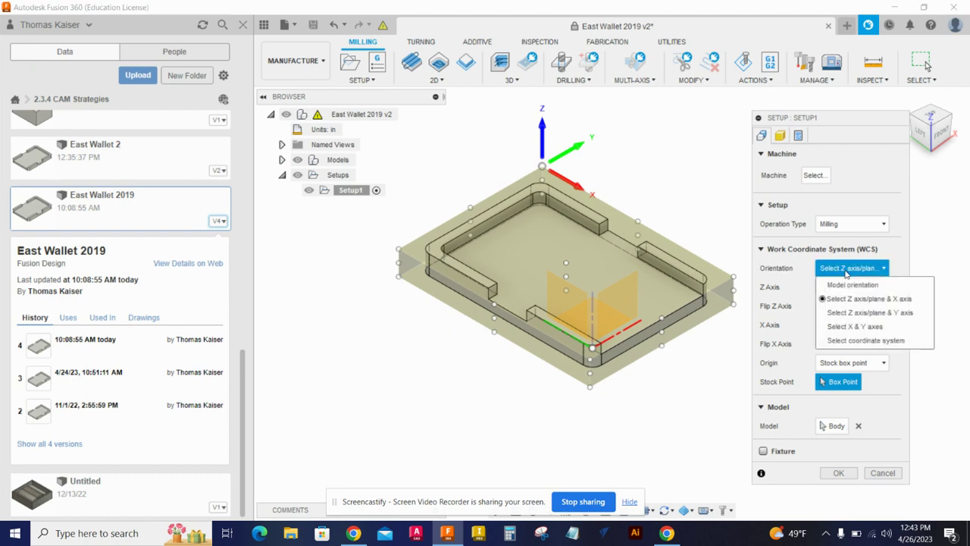
{"action": "left_click", "coordinate": [895, 300]}
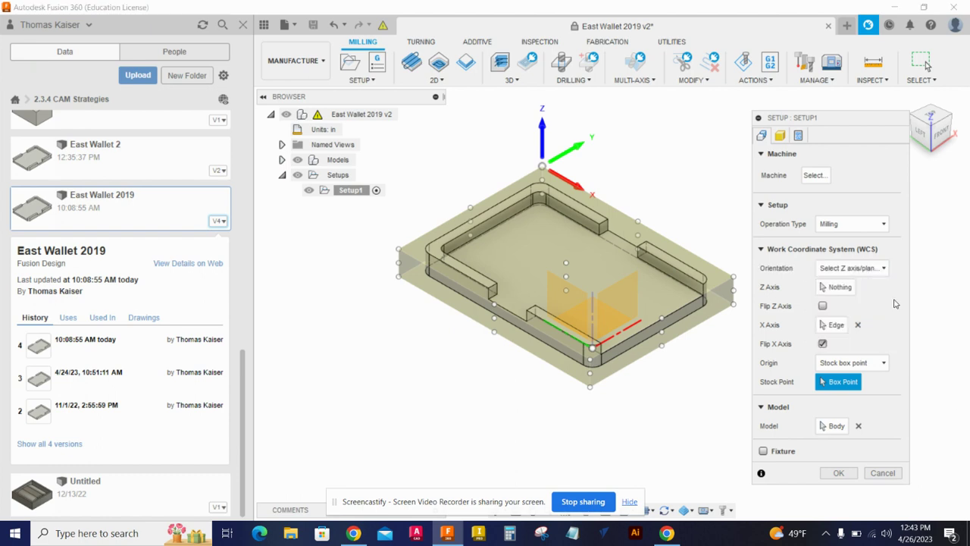
{"action": "left_click", "coordinate": [835, 288]}
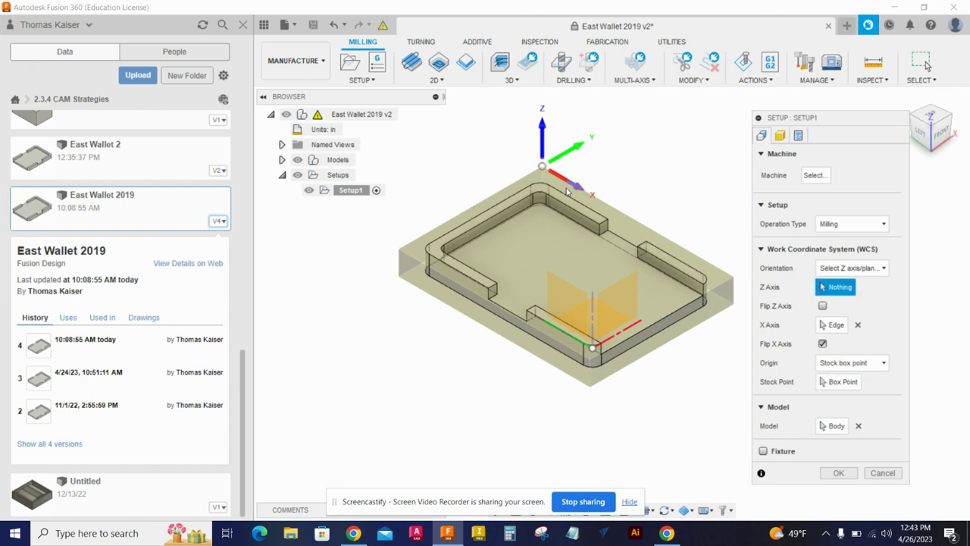
{"action": "scroll", "coordinate": [535, 182], "scroll_direction": "up", "scroll_amount": 5}
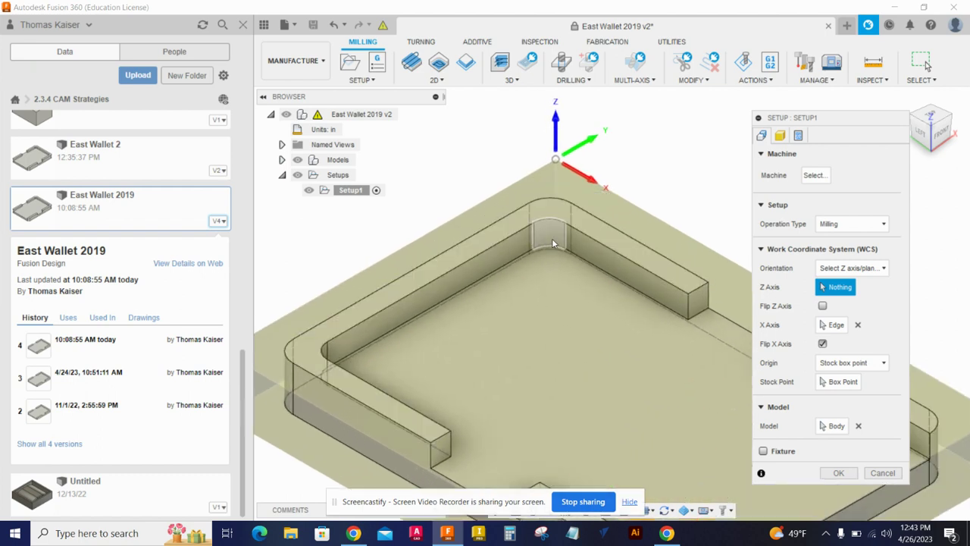
{"action": "left_click", "coordinate": [564, 241]}
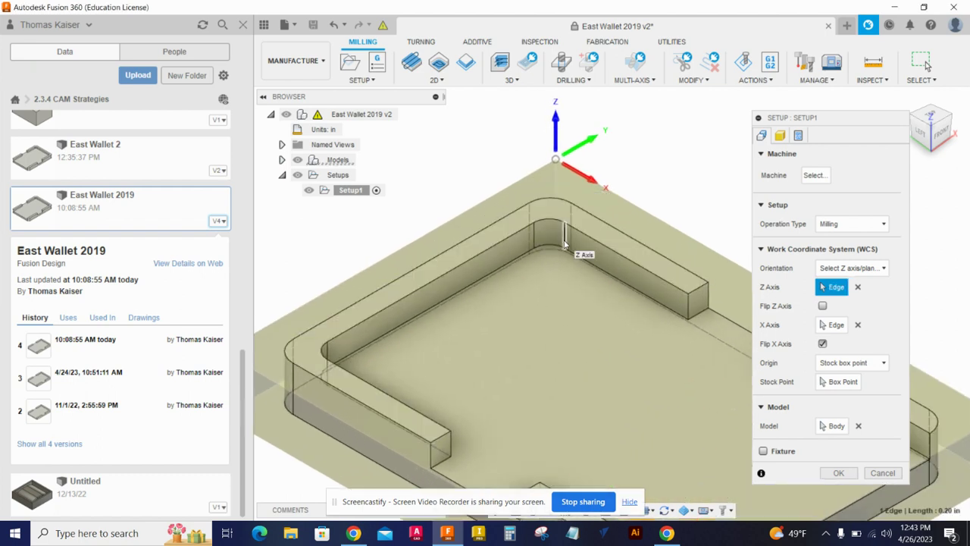
- Try a long horizontal inner edge as the Z axis, replace it with the other vertical edge of the far inner corner, and flip the Z axis
{"action": "left_click", "coordinate": [513, 241]}
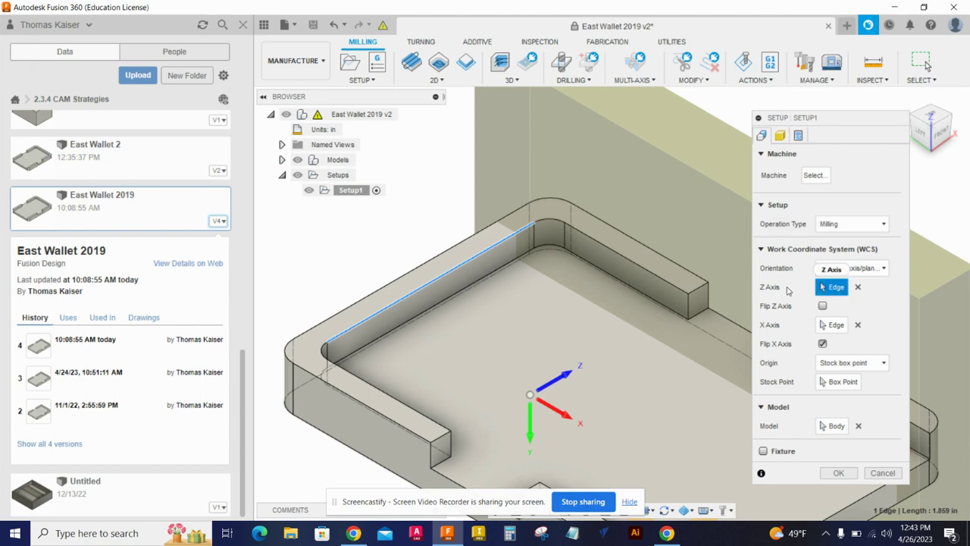
{"action": "left_click", "coordinate": [536, 240]}
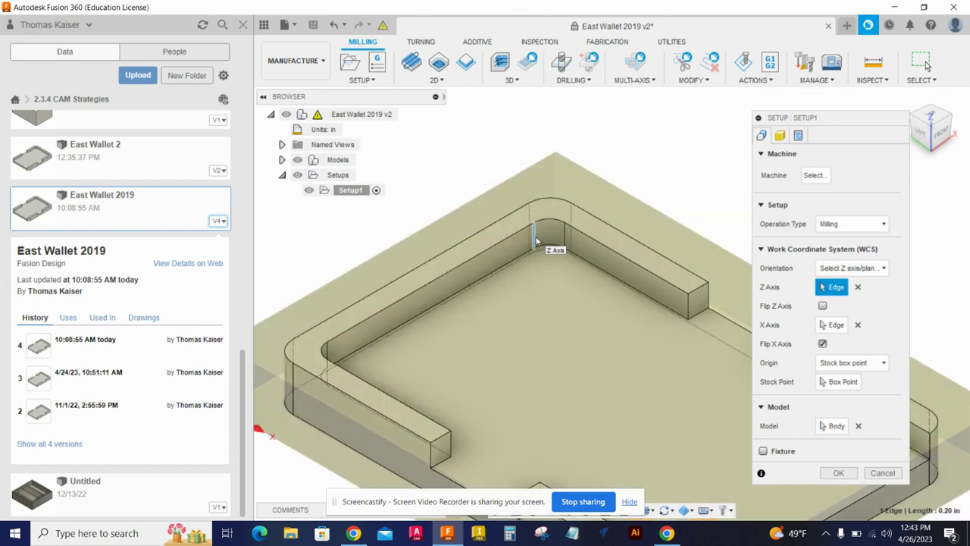
{"action": "scroll", "coordinate": [538, 243], "scroll_direction": "down", "scroll_amount": 3}
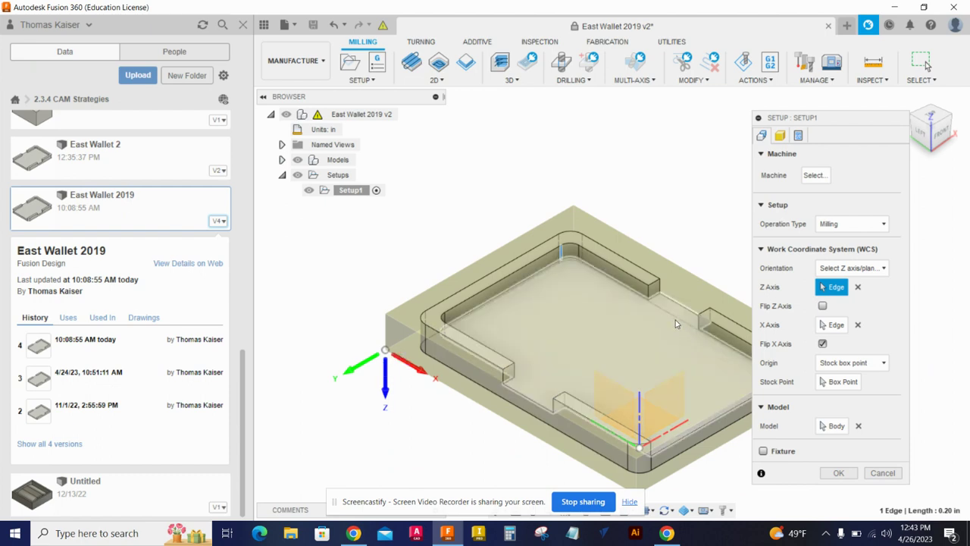
{"action": "left_click", "coordinate": [822, 306]}
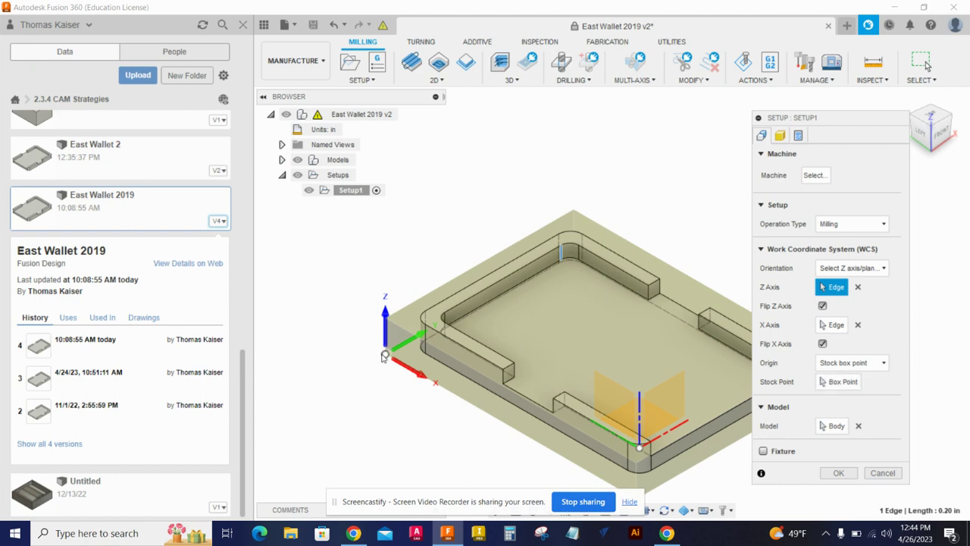
- Place the WCS origin on the stock box's far top corner and open the setup's stock settings
{"action": "left_click", "coordinate": [839, 381]}
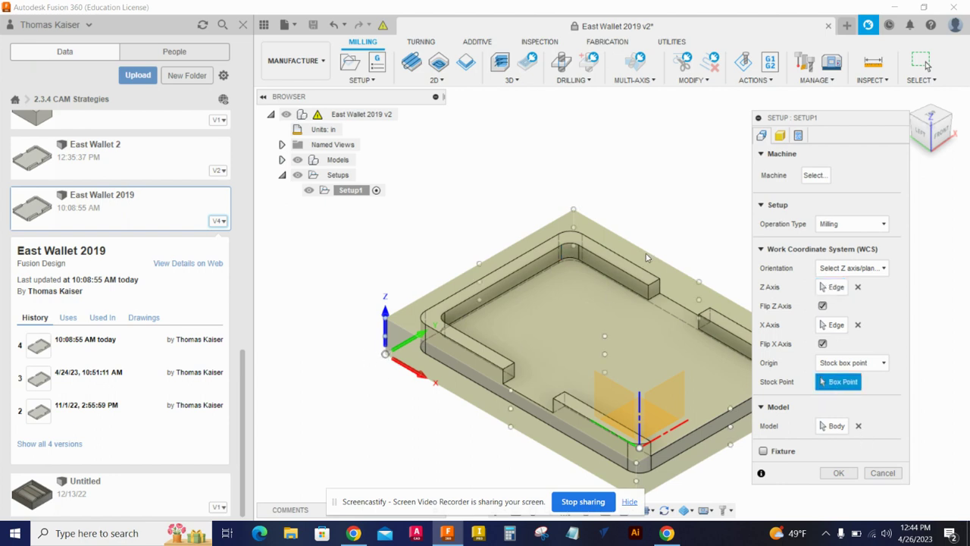
{"action": "left_click", "coordinate": [573, 210]}
{"action": "scroll", "coordinate": [468, 322], "scroll_direction": "down", "scroll_amount": 3}
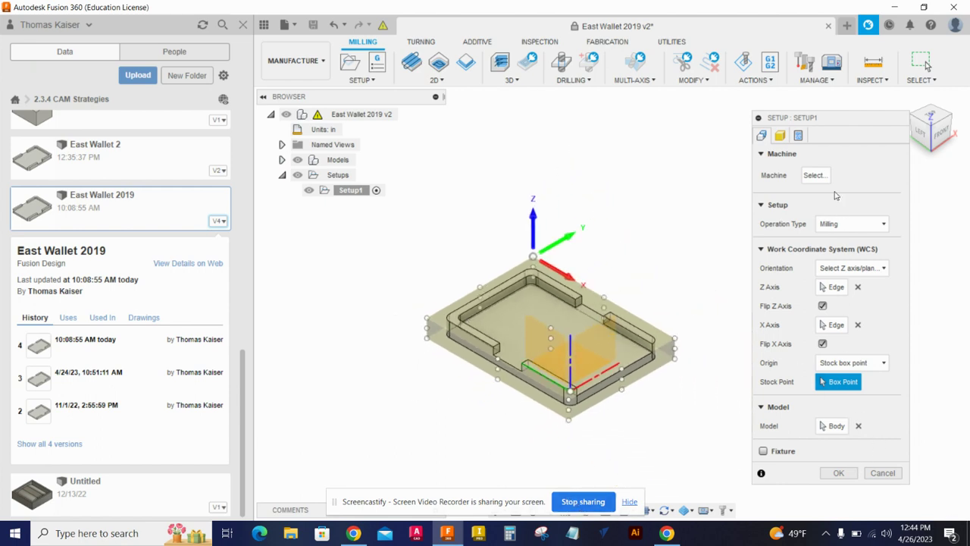
{"action": "left_click", "coordinate": [779, 135]}
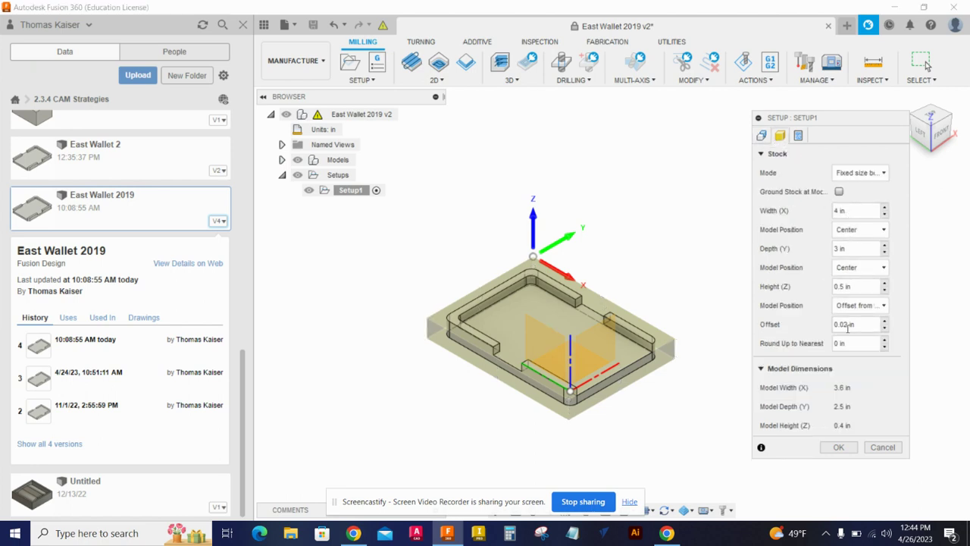
- Accept the setup with its fixed size box stock settings
{"action": "left_click", "coordinate": [839, 446]}
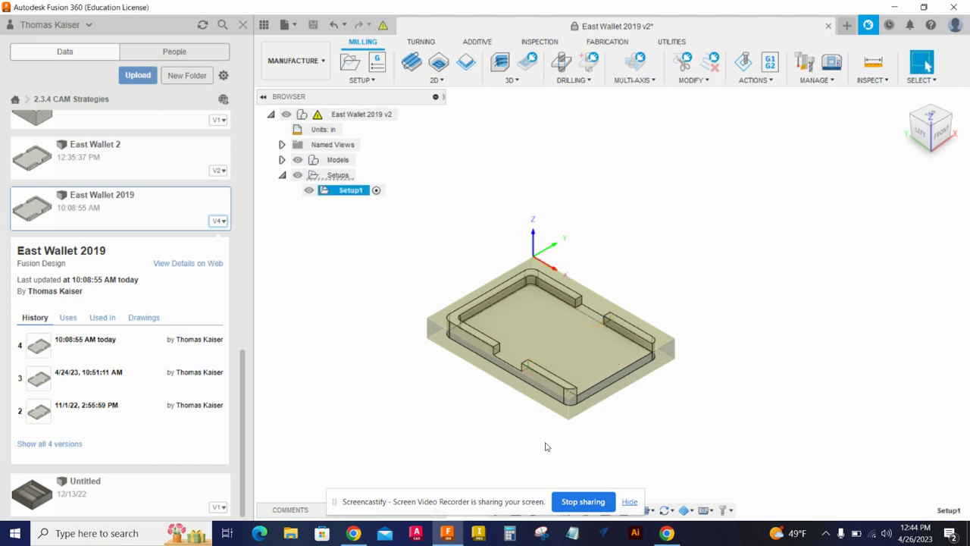
{"action": "scroll", "coordinate": [581, 210], "scroll_direction": "down", "scroll_amount": 5}
{"action": "scroll", "coordinate": [589, 358], "scroll_direction": "up", "scroll_amount": 2}
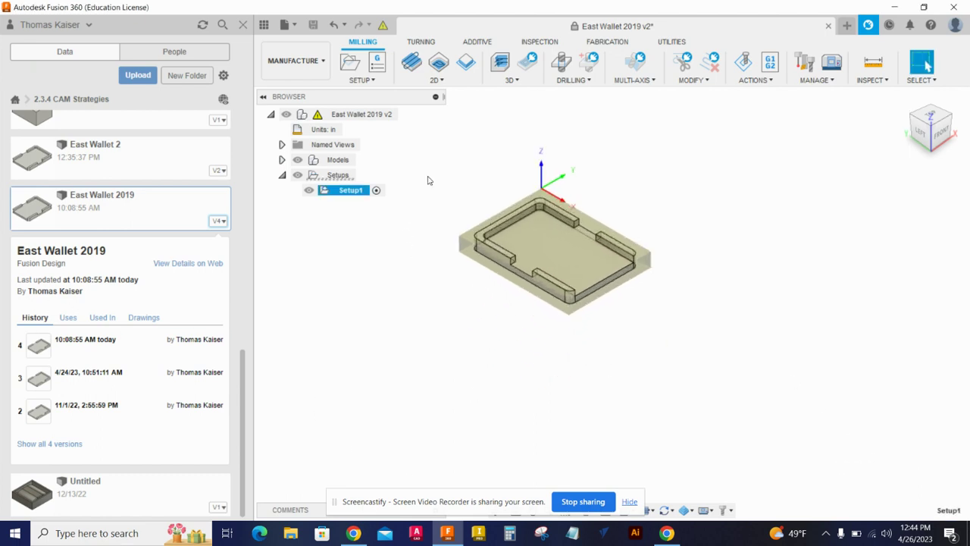
{"action": "scroll", "coordinate": [437, 180], "scroll_direction": "up", "scroll_amount": 5}
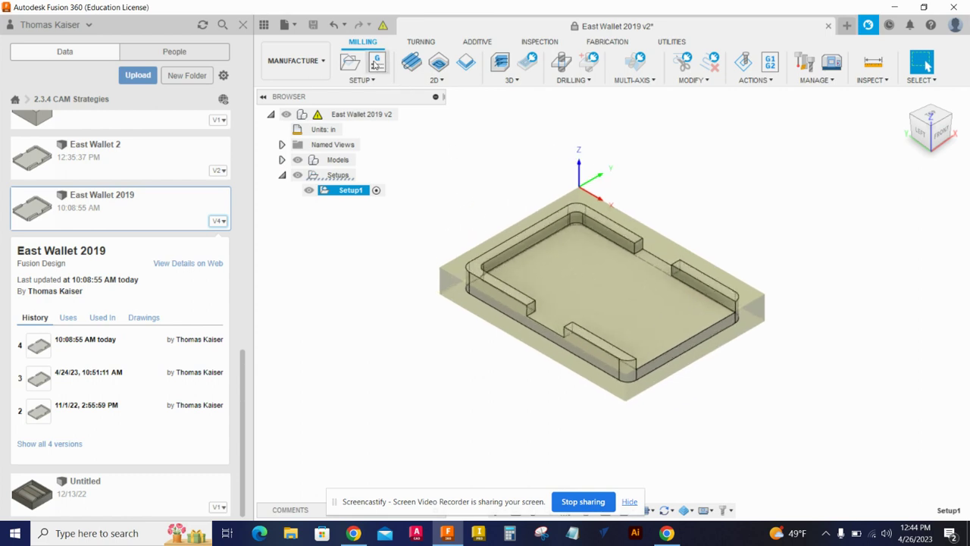
- Start a 2D Face operation and assign tool 1, the 2 inch shell mill, from the WEAST cloud library
{"action": "left_click", "coordinate": [413, 64]}
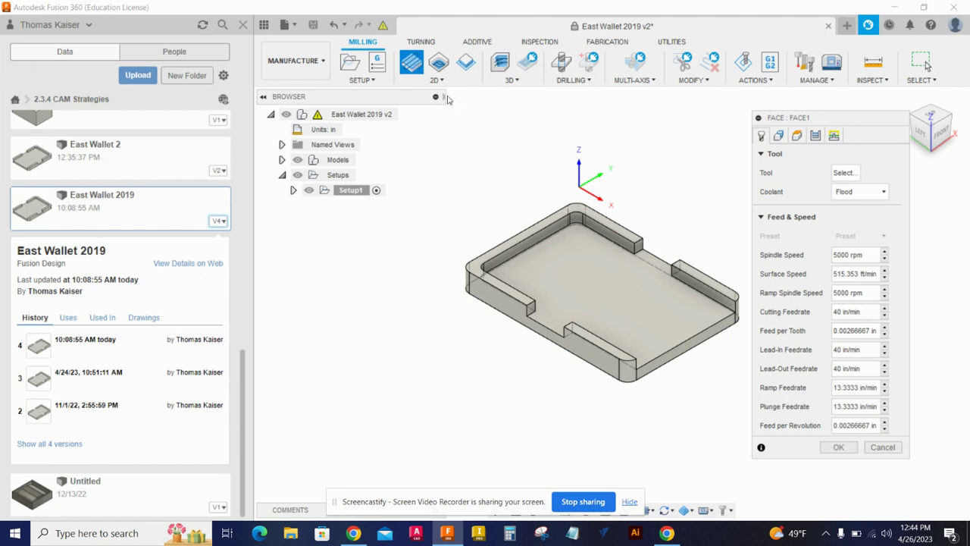
{"action": "left_click", "coordinate": [843, 173]}
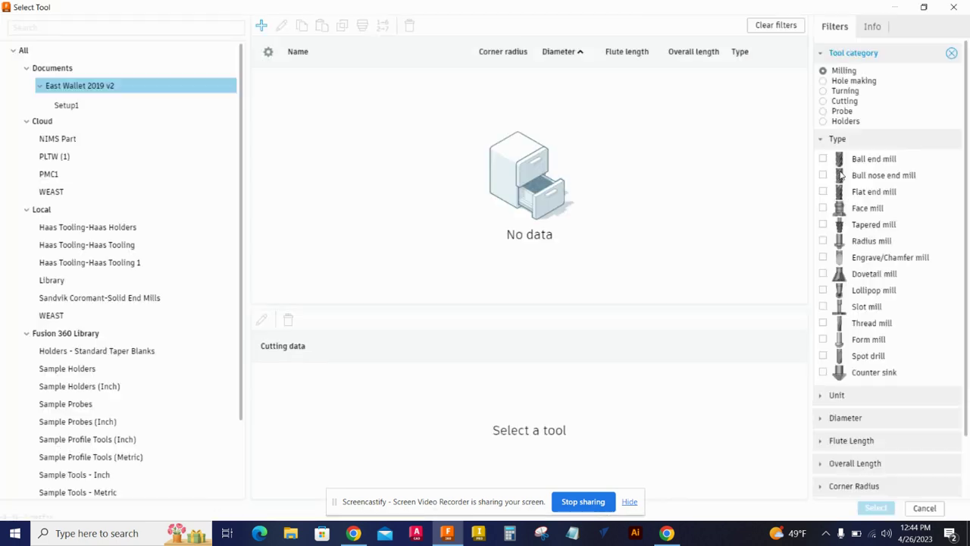
{"action": "left_click", "coordinate": [49, 192]}
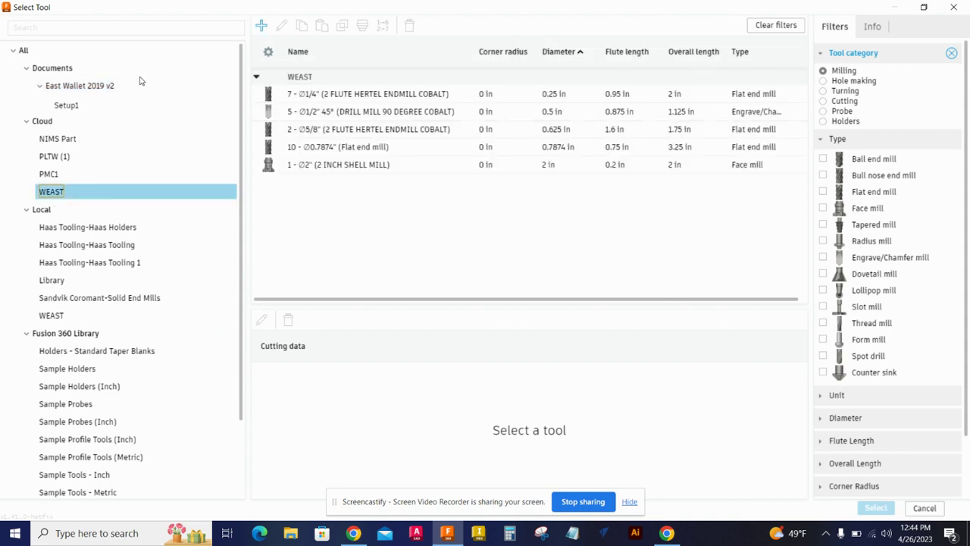
{"action": "left_click", "coordinate": [359, 169]}
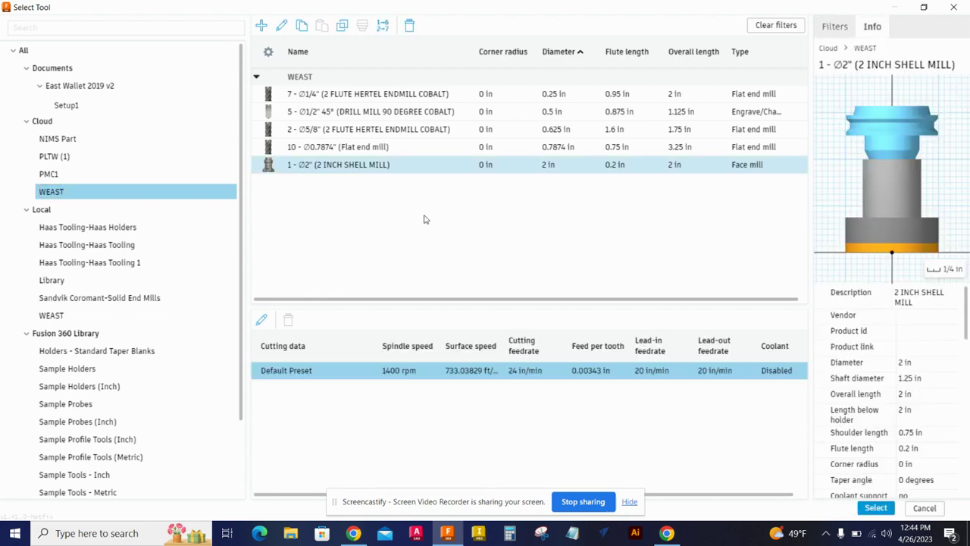
{"action": "left_click", "coordinate": [875, 507]}
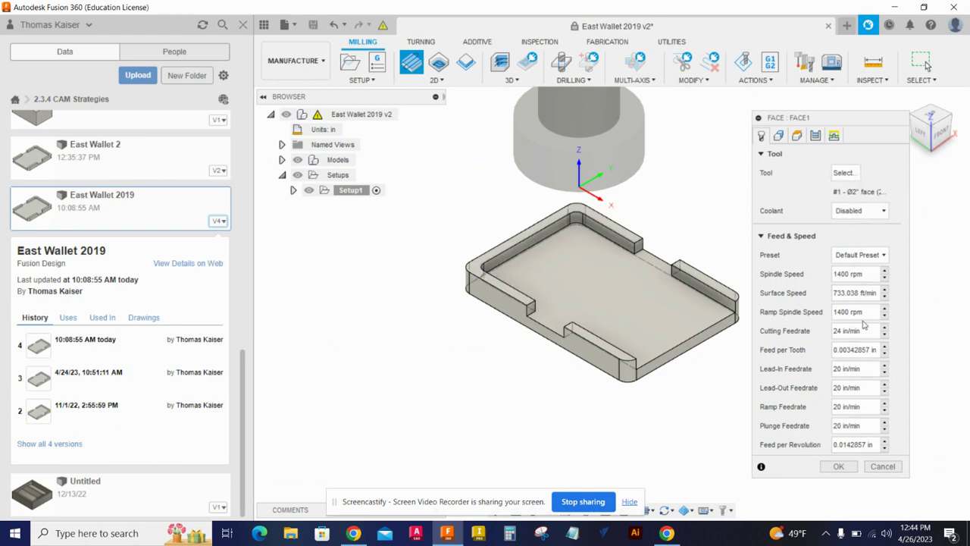
- Use the top outlines of the wallet's three raised wall sections as stock selections and generate the Face operation
{"action": "left_click", "coordinate": [777, 137]}
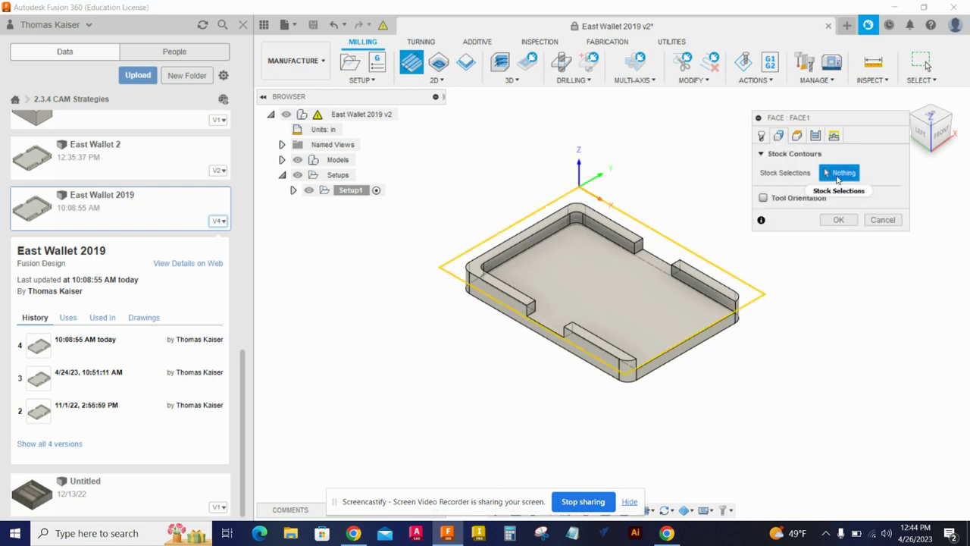
{"action": "left_click", "coordinate": [609, 226]}
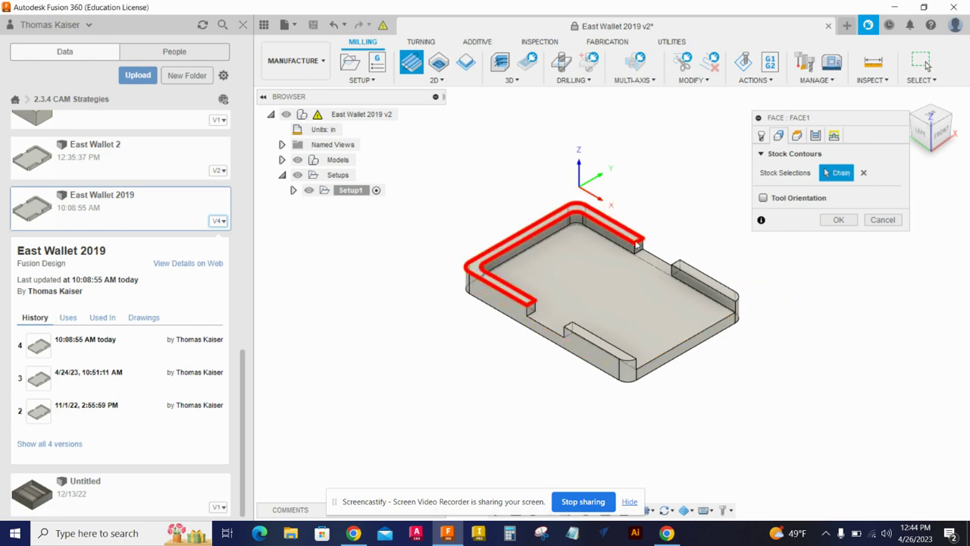
{"action": "left_click", "coordinate": [708, 282]}
{"action": "left_click", "coordinate": [599, 358]}
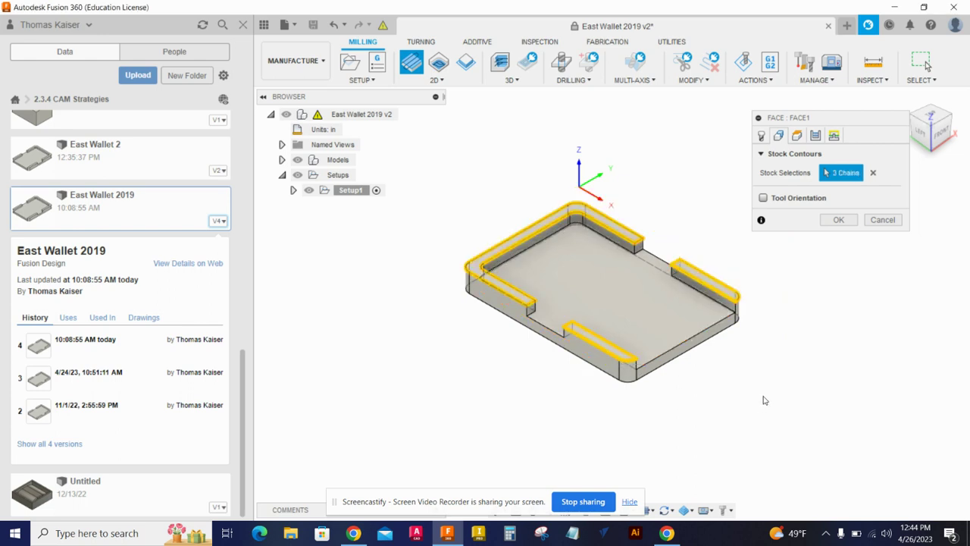
{"action": "left_click", "coordinate": [839, 220]}
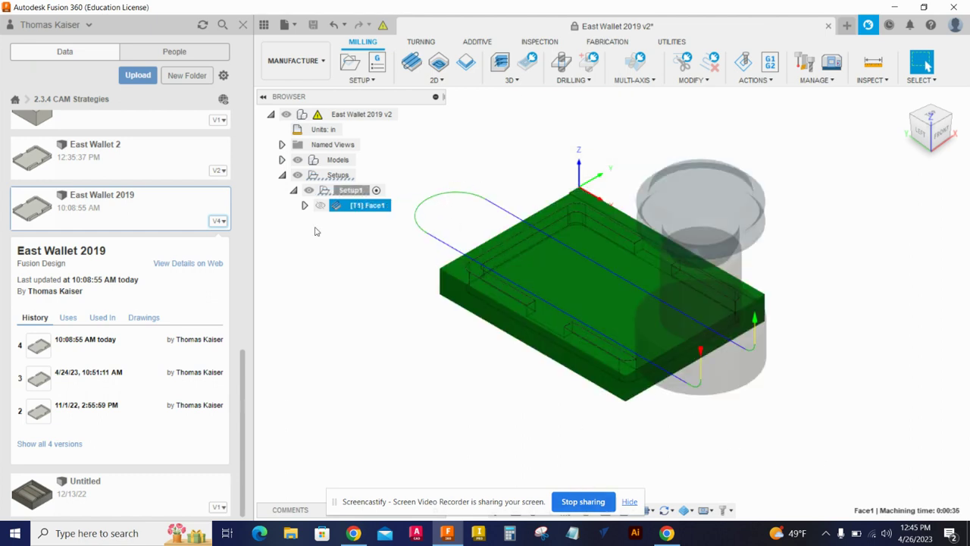
- Simulate the Face operation, adjusting the playback speed to watch the facing passes, and close the simulation
{"action": "right_click", "coordinate": [334, 206]}
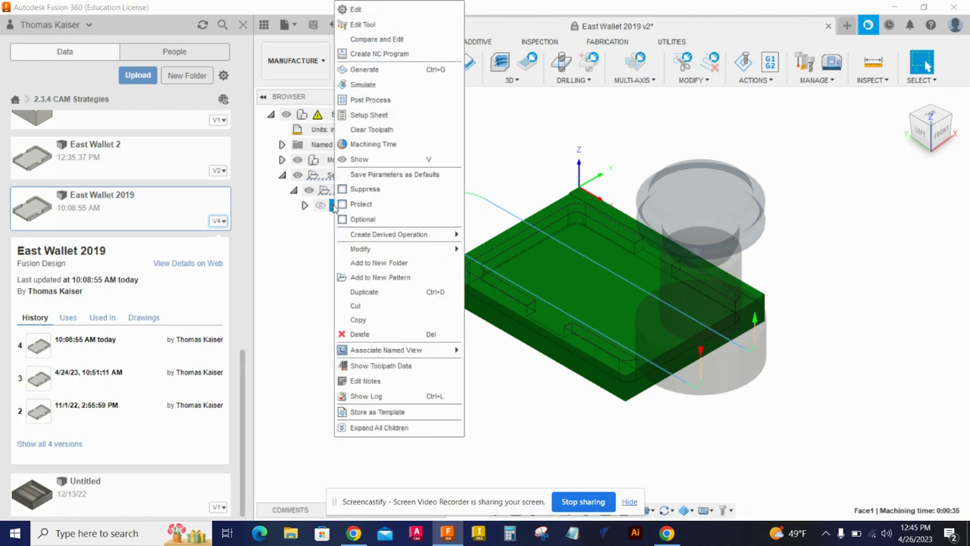
{"action": "left_click", "coordinate": [354, 86]}
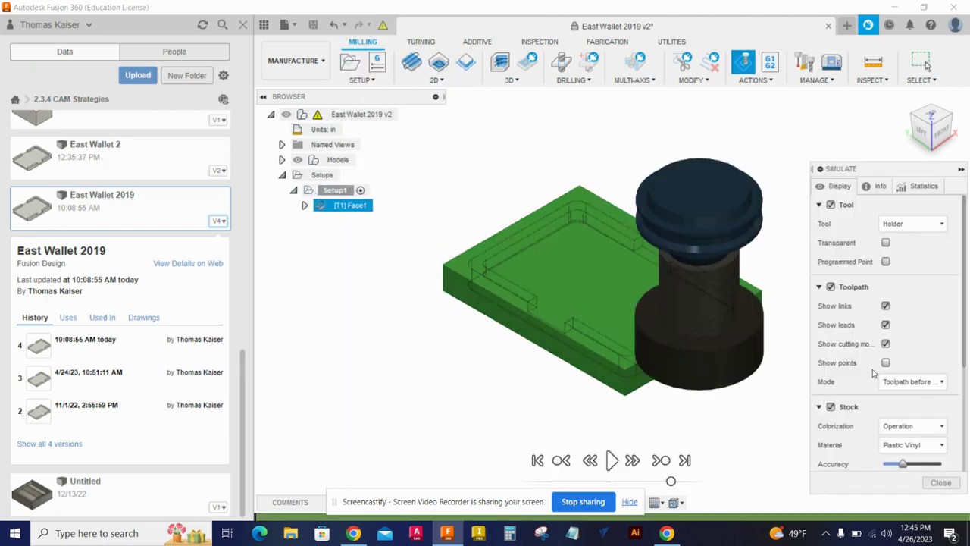
{"action": "left_click", "coordinate": [639, 481]}
{"action": "left_click", "coordinate": [611, 460]}
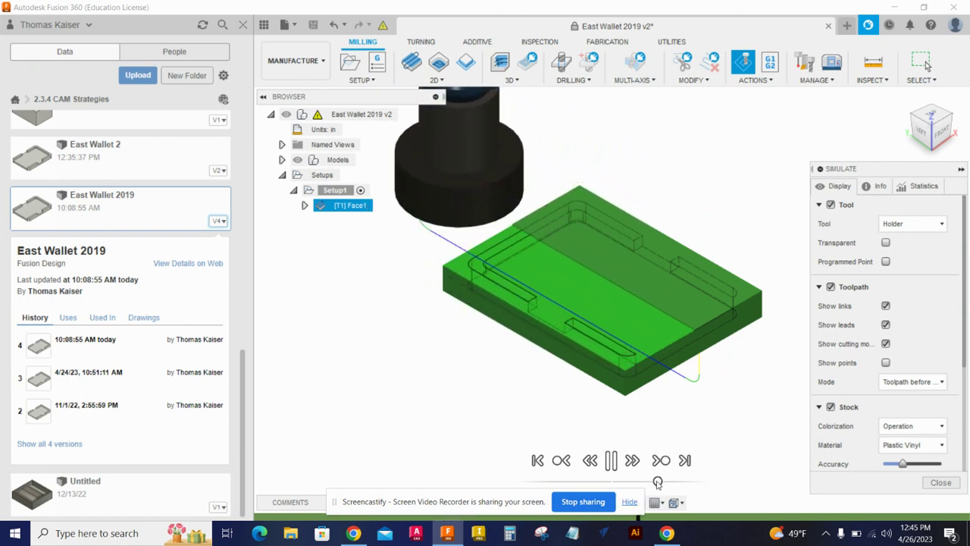
{"action": "left_click_drag", "start_coordinate": [642, 482], "coordinate": [658, 483]}
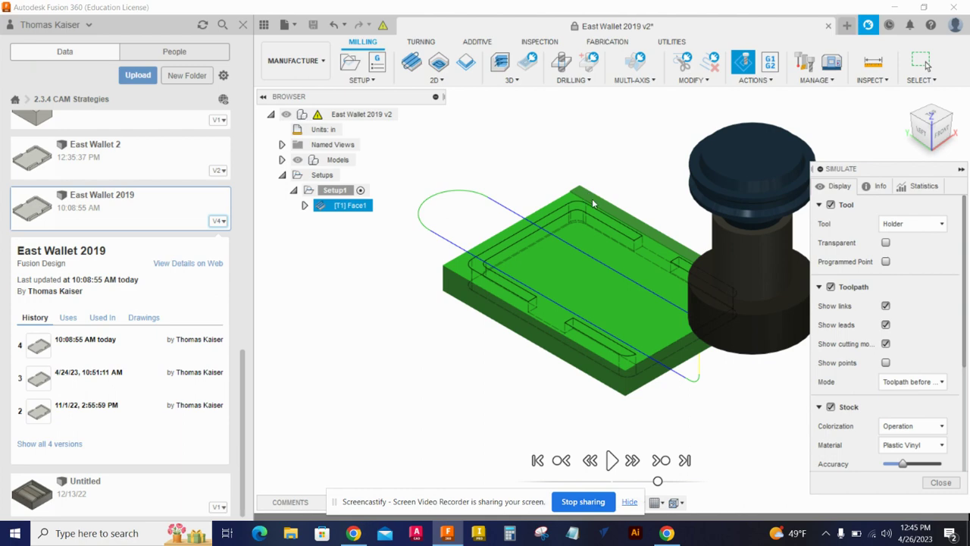
{"action": "left_click", "coordinate": [940, 482]}
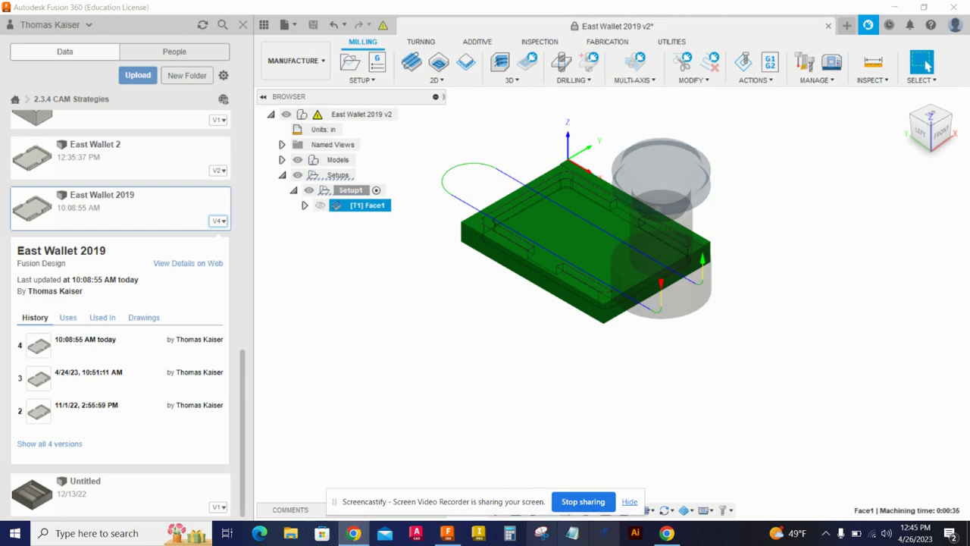
- Switch to Chrome and open the Classwork page of the Math 3 Machining and Manufacturing class in Google Classroom
{"action": "left_click", "coordinate": [673, 535]}
{"action": "left_click", "coordinate": [136, 11]}
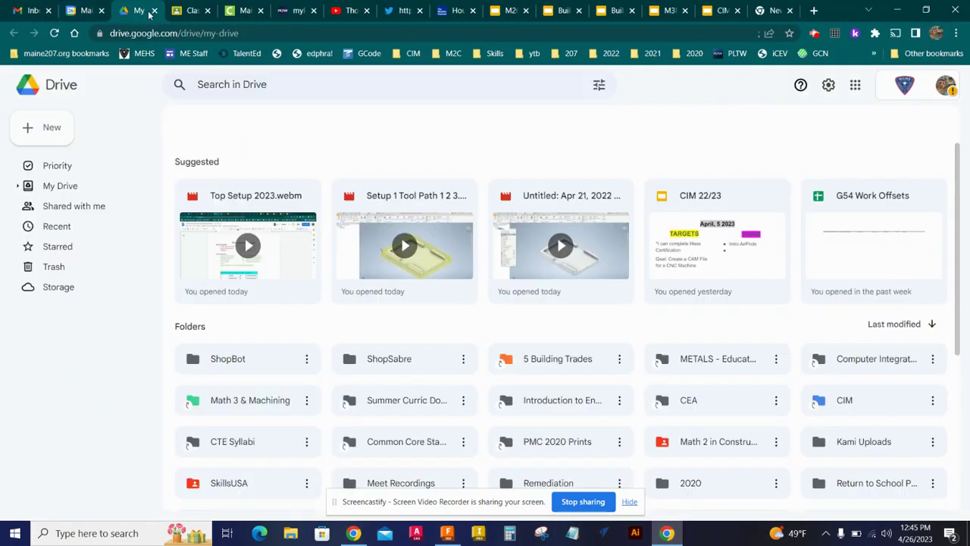
{"action": "left_click", "coordinate": [188, 11]}
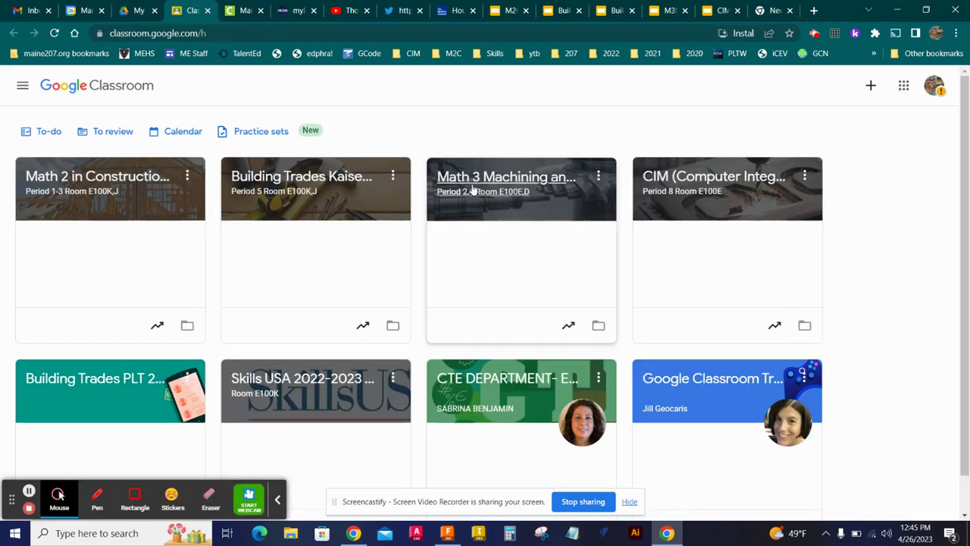
{"action": "left_click", "coordinate": [458, 268]}
{"action": "left_click", "coordinate": [436, 89]}
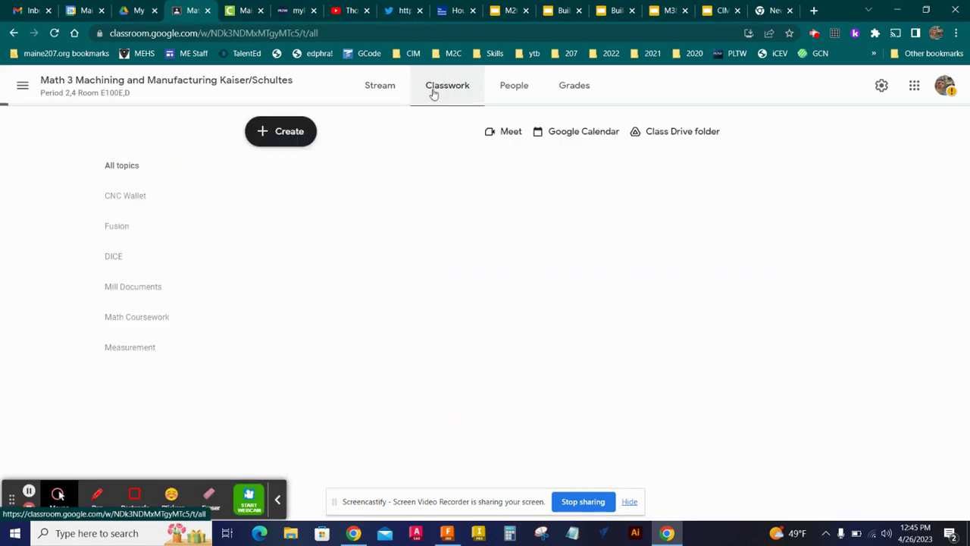
- Open the 2021 Wallet Model Orientation and Tool Paths document attached to the Wallet Tool Paths and Machining assignment
{"action": "scroll", "coordinate": [477, 265], "scroll_direction": "down", "scroll_amount": 8}
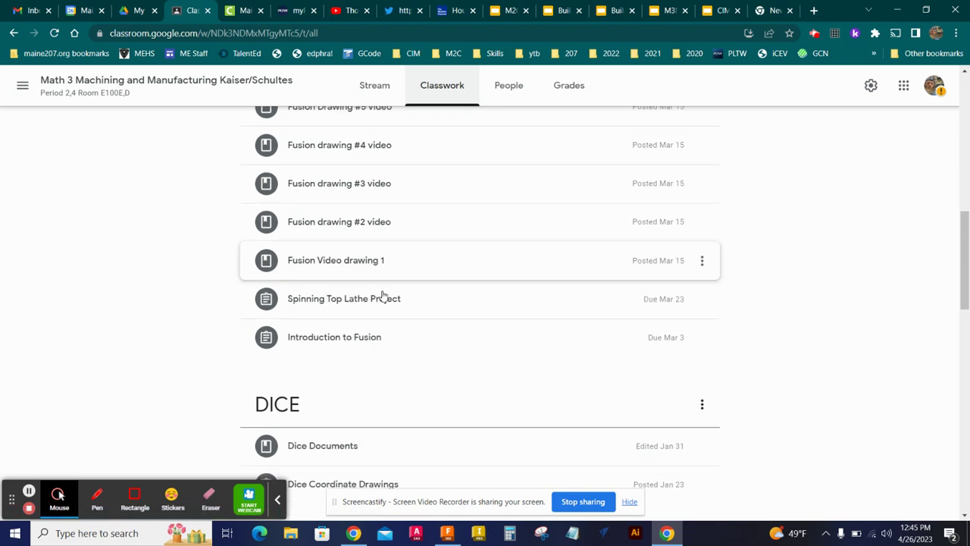
{"action": "scroll", "coordinate": [398, 283], "scroll_direction": "up", "scroll_amount": 6}
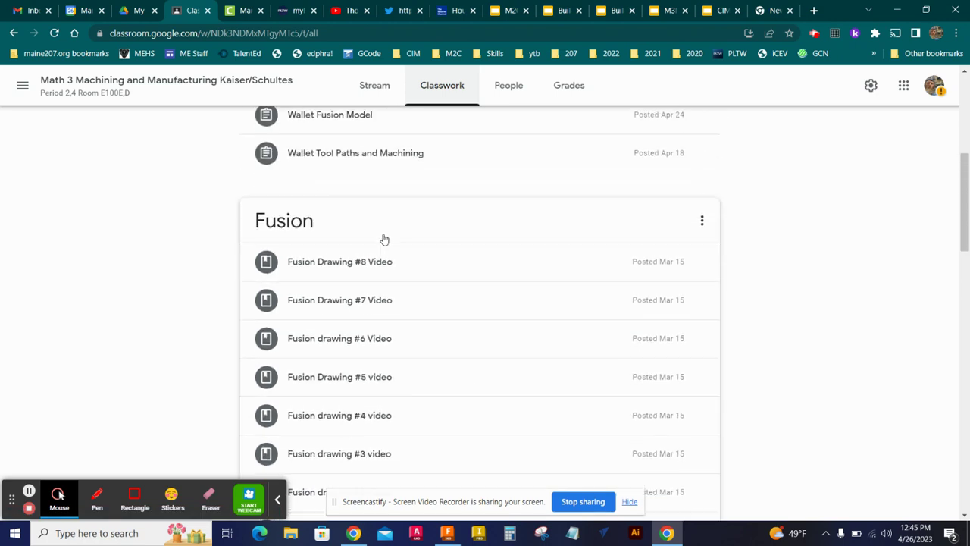
{"action": "left_click", "coordinate": [379, 327]}
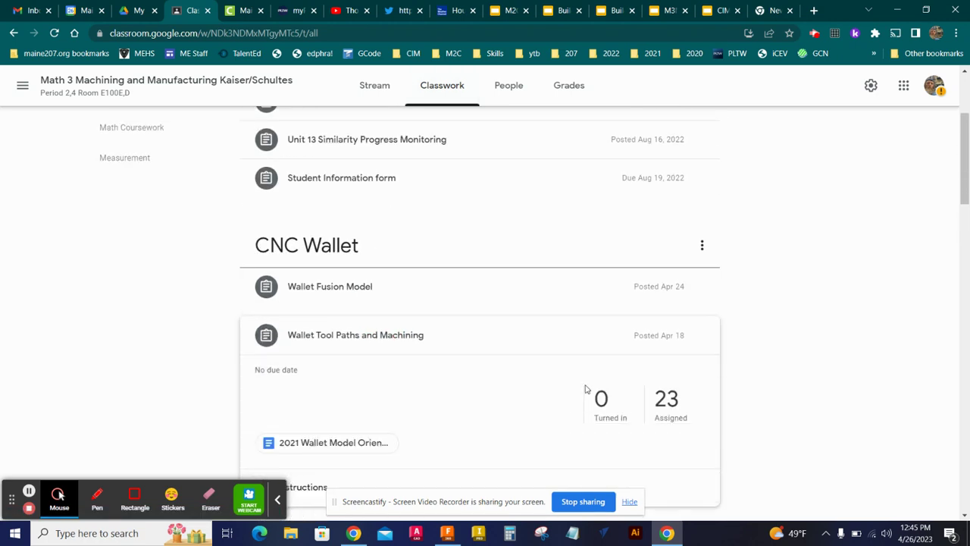
{"action": "scroll", "coordinate": [481, 387], "scroll_direction": "down", "scroll_amount": 3}
{"action": "left_click", "coordinate": [319, 257]}
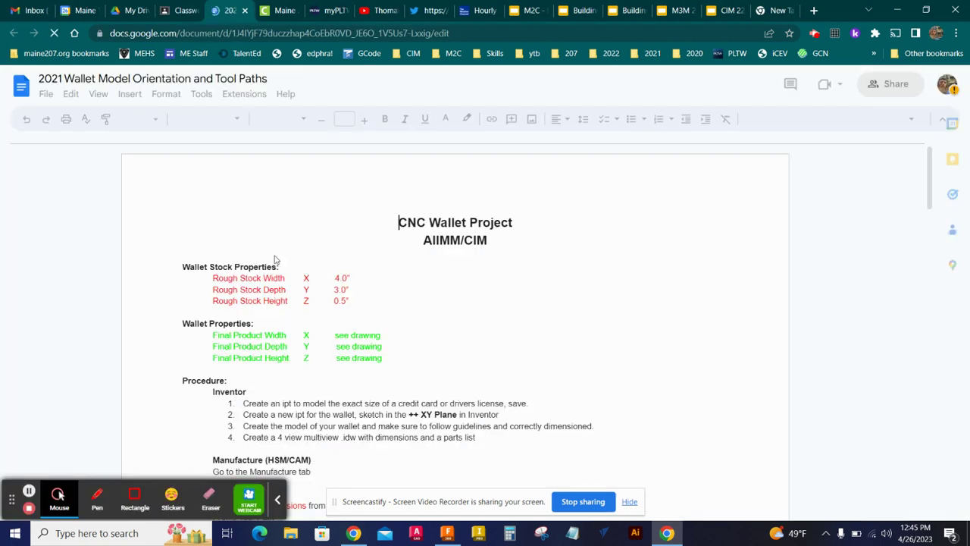
- Review the document's Tool Paths page for Setup 1, including its list of operations and the stock setup illustration
{"action": "scroll", "coordinate": [470, 379], "scroll_direction": "down", "scroll_amount": 20}
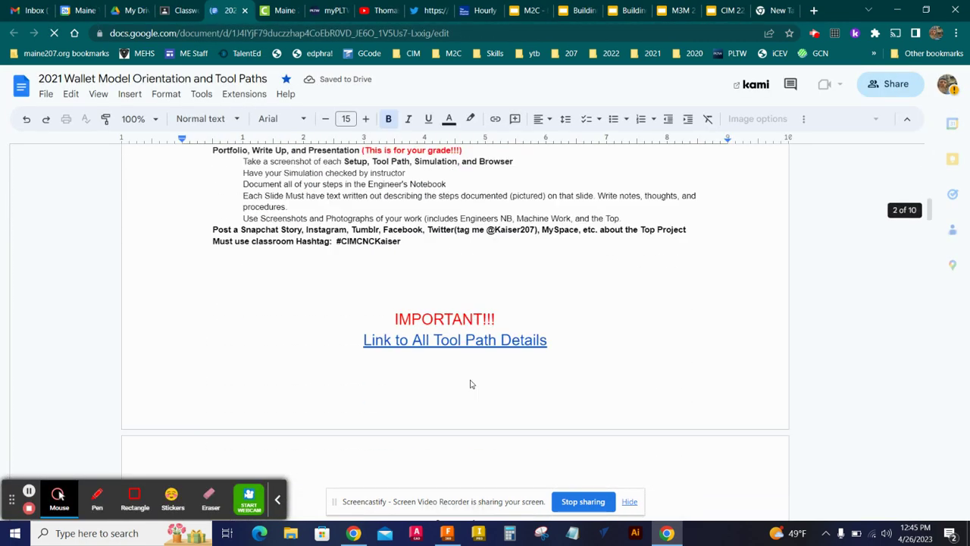
{"action": "scroll", "coordinate": [475, 370], "scroll_direction": "down", "scroll_amount": 3}
{"action": "scroll", "coordinate": [437, 213], "scroll_direction": "up", "scroll_amount": 2}
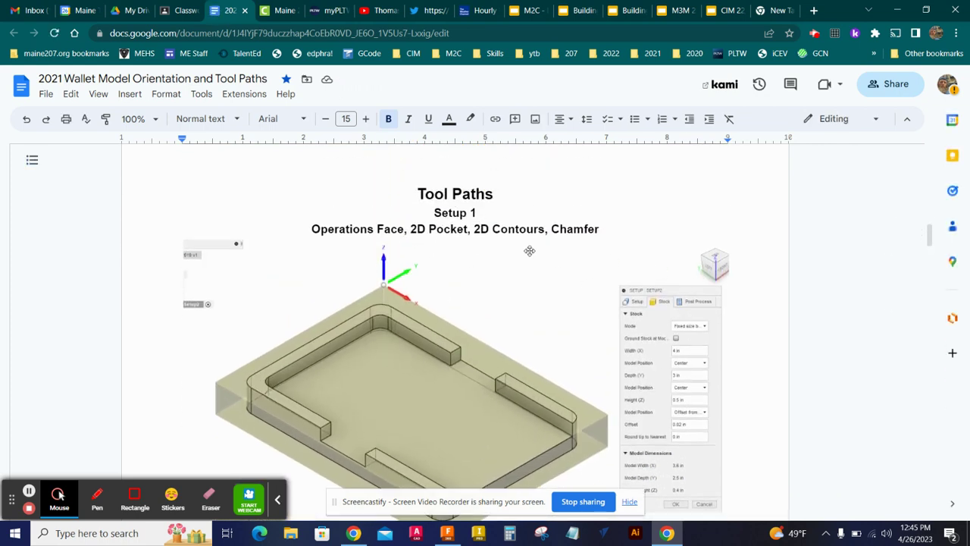
{"action": "left_click", "coordinate": [384, 229]}
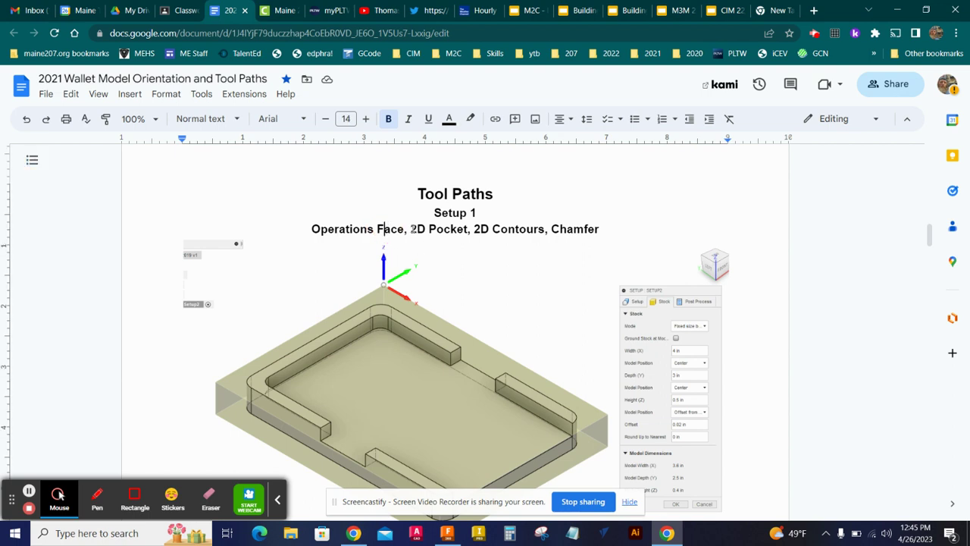
{"action": "left_click", "coordinate": [411, 229]}
{"action": "left_click", "coordinate": [575, 231]}
{"action": "scroll", "coordinate": [550, 258], "scroll_direction": "down", "scroll_amount": 3}
{"action": "scroll", "coordinate": [576, 269], "scroll_direction": "down", "scroll_amount": 5}
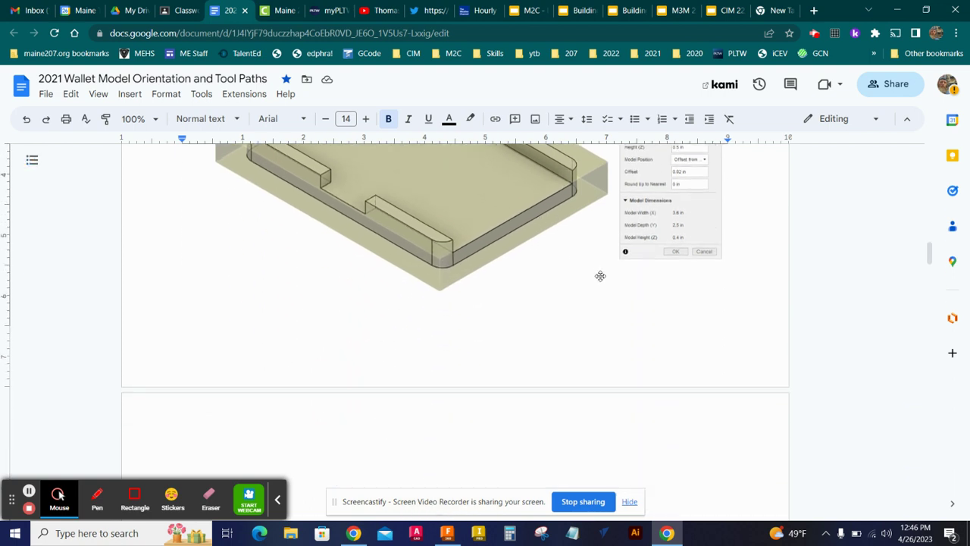
{"action": "scroll", "coordinate": [573, 275], "scroll_direction": "up", "scroll_amount": 5}
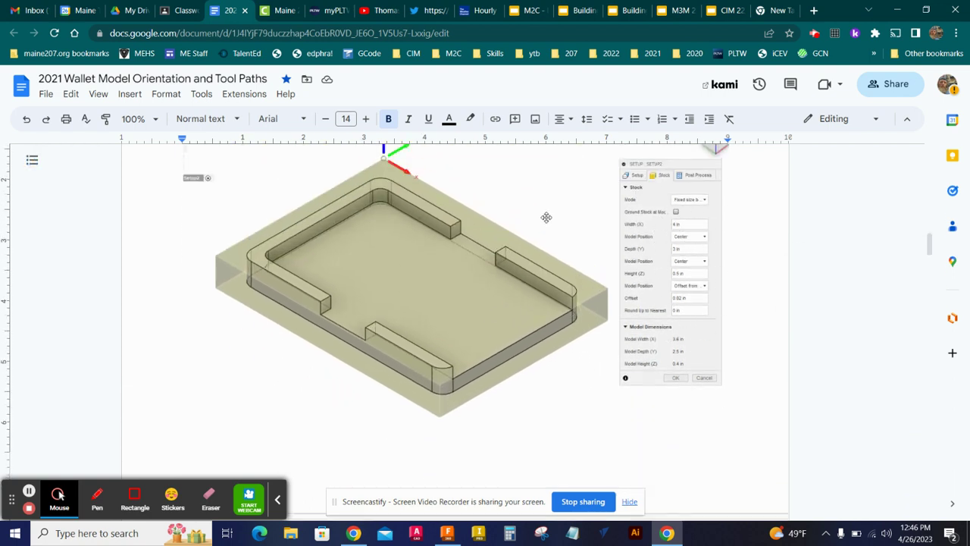
- Examine the Setup 1 Tool Paths table, covering the Face tool path entry and the Setup, Tool and Passes columns
{"action": "scroll", "coordinate": [545, 217], "scroll_direction": "down", "scroll_amount": 6}
{"action": "scroll", "coordinate": [546, 214], "scroll_direction": "up", "scroll_amount": 1}
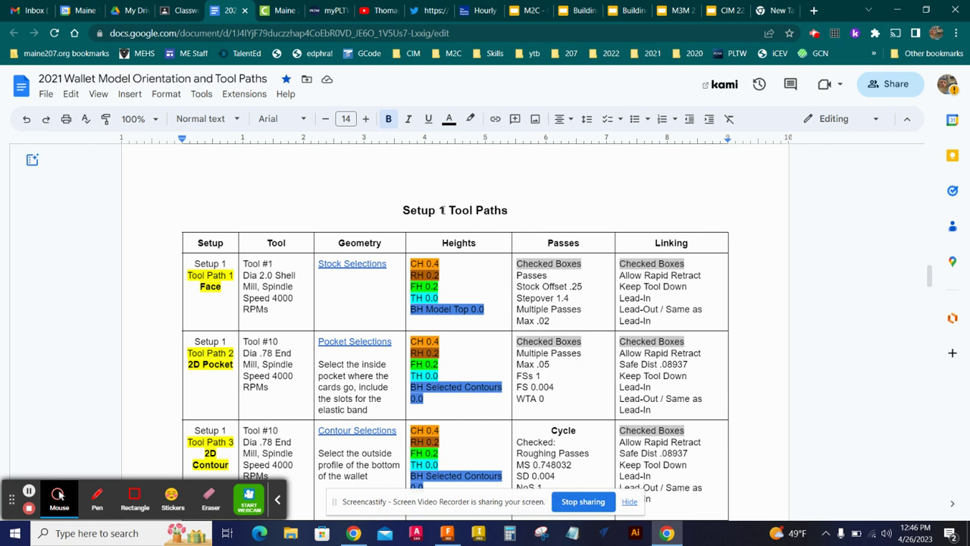
{"action": "left_click", "coordinate": [460, 210]}
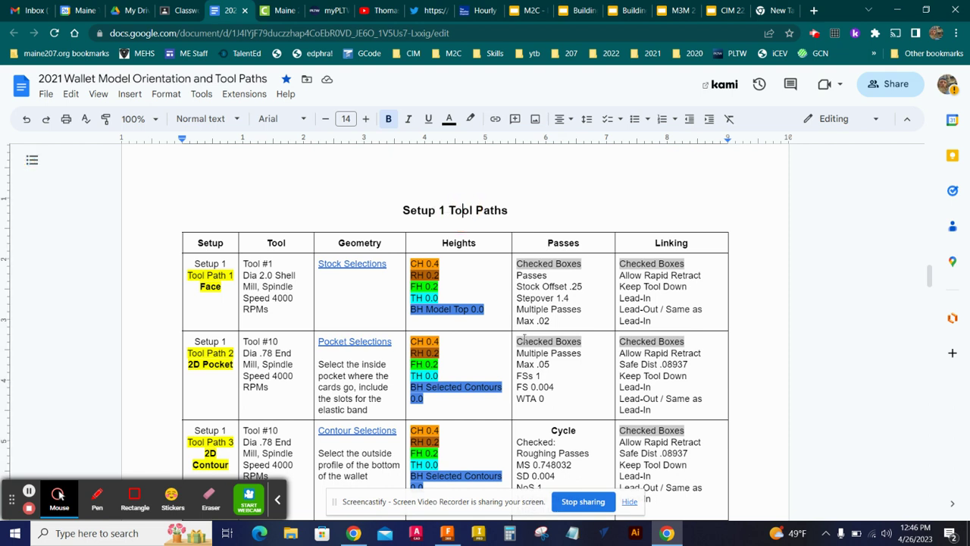
{"action": "left_click", "coordinate": [206, 246]}
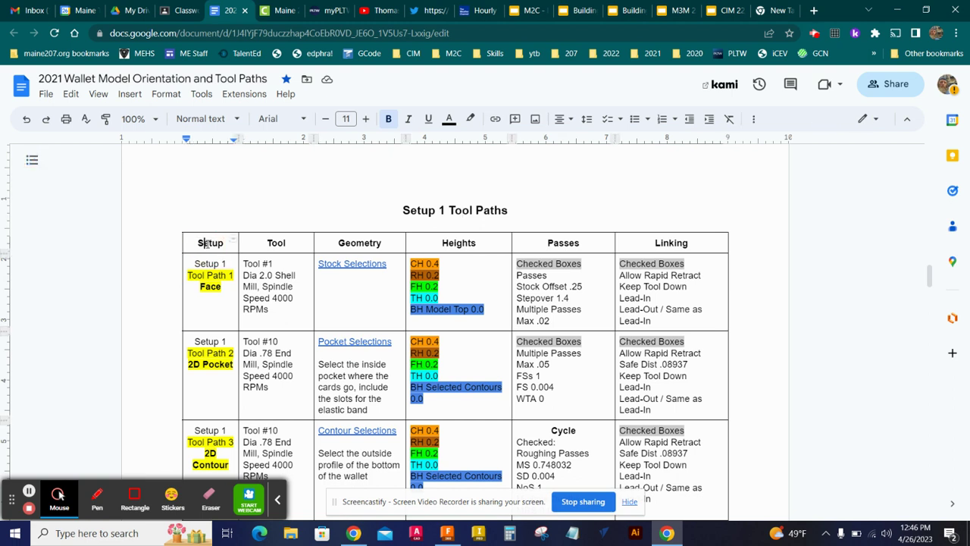
{"action": "left_click", "coordinate": [214, 264]}
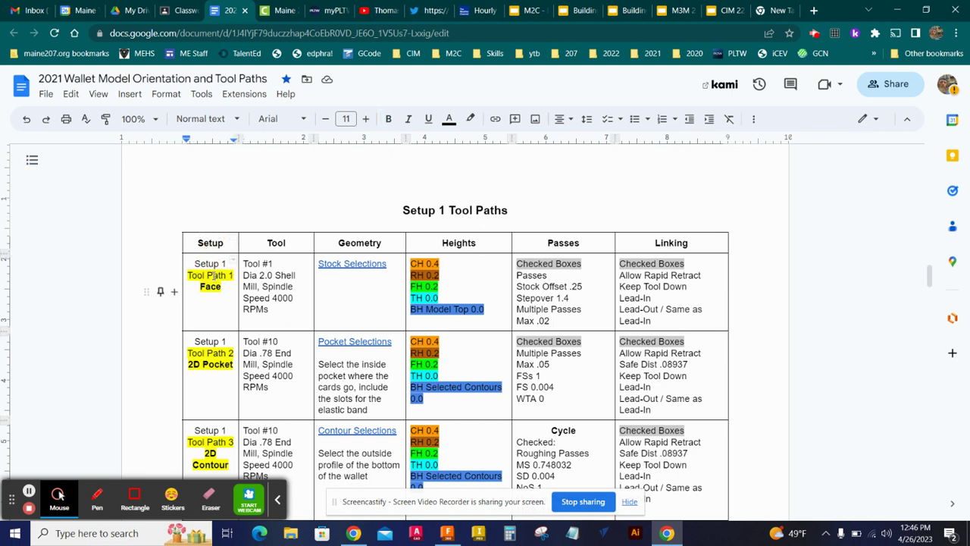
{"action": "left_click", "coordinate": [212, 287]}
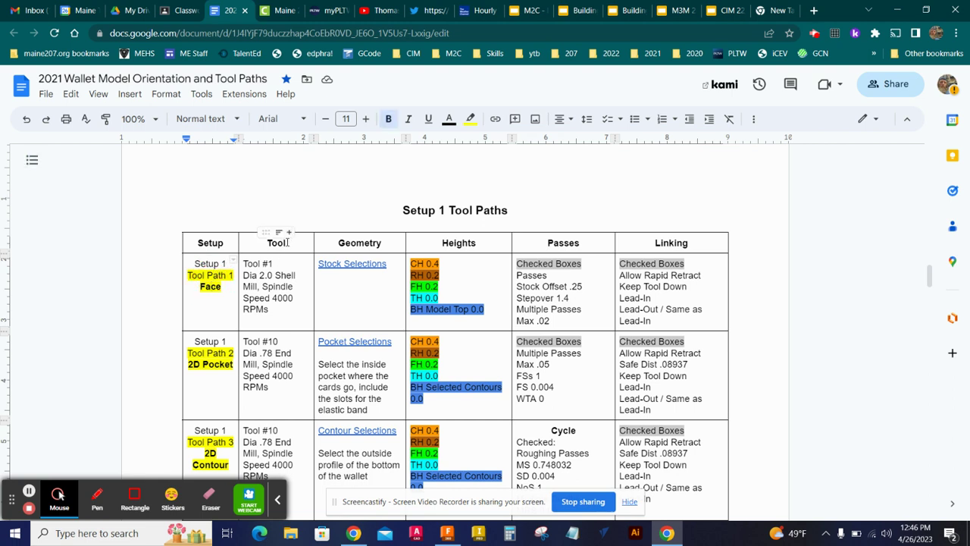
{"action": "left_click", "coordinate": [557, 246]}
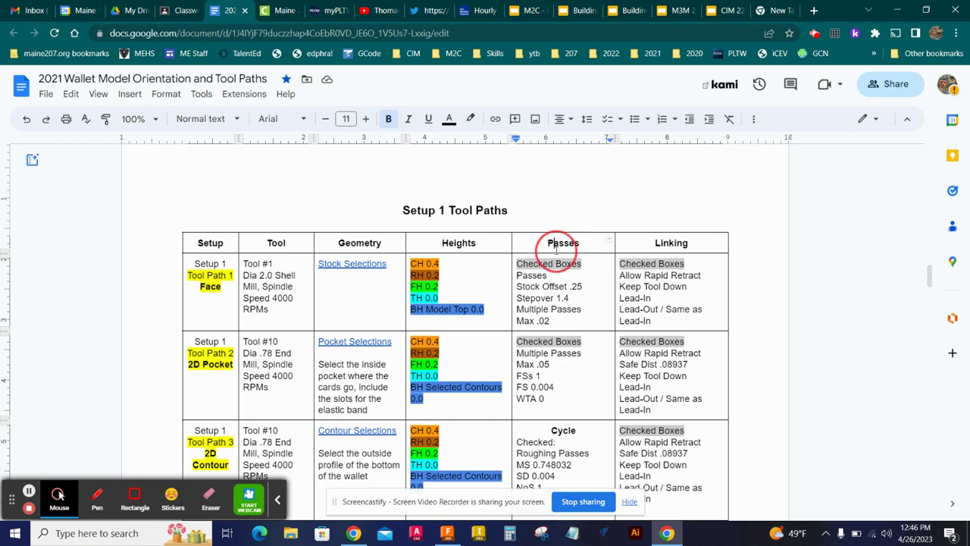
- Finish at the table's Linking column, switch to Fusion 360 and open Setup1's Face operation for editing
{"action": "left_click", "coordinate": [671, 243]}
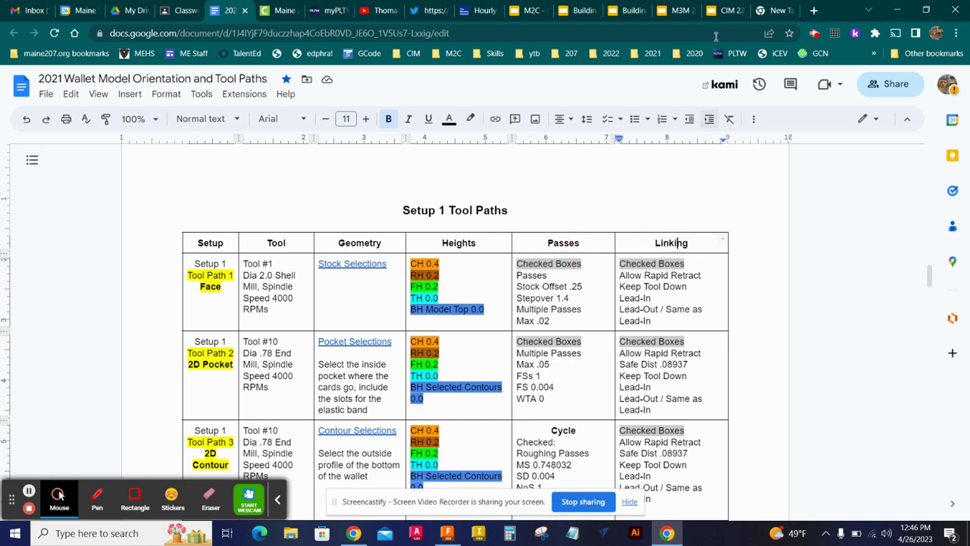
{"action": "left_click", "coordinate": [446, 534]}
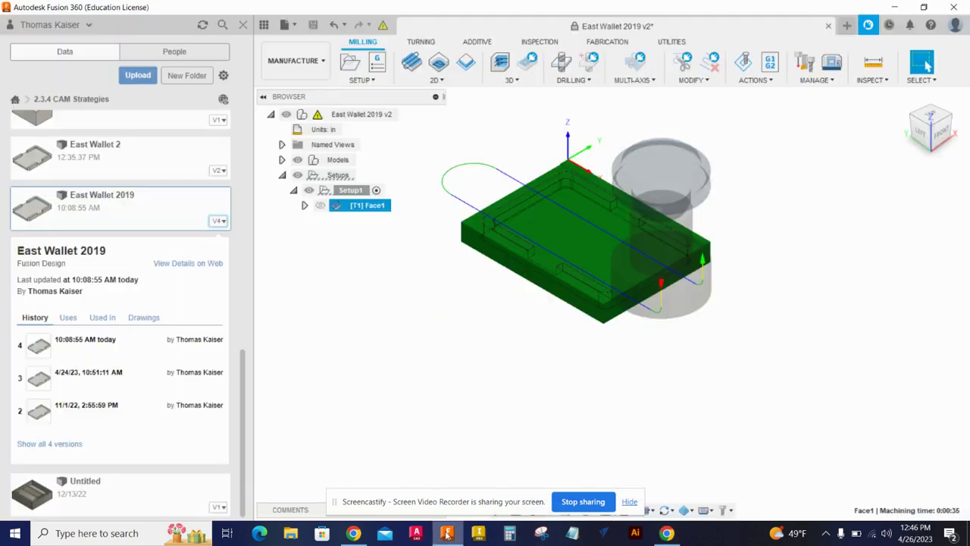
{"action": "left_click", "coordinate": [338, 207]}
{"action": "double_click", "coordinate": [335, 207]}
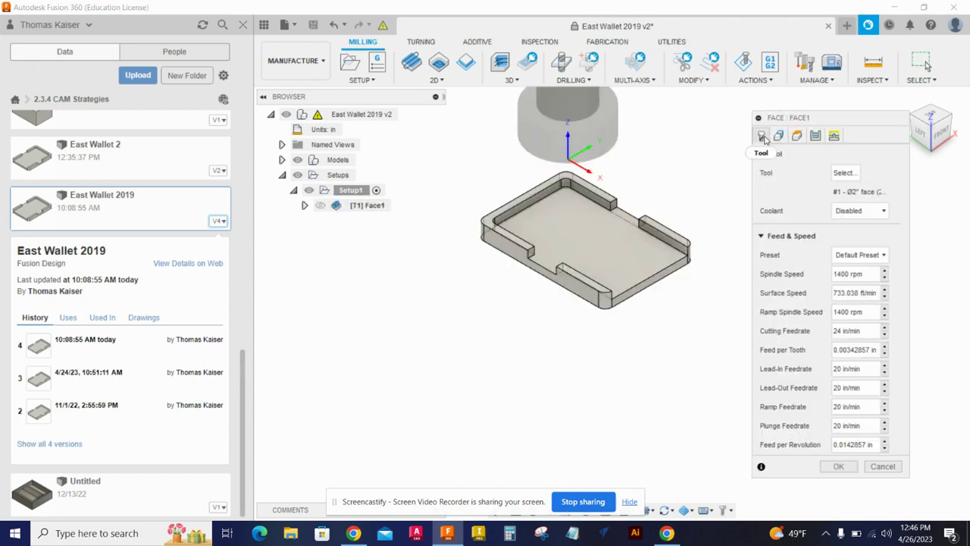
- Look through the Face operation's Geometry, Heights, Passes and Linking settings, ending on the Tool settings
{"action": "left_click", "coordinate": [778, 136]}
{"action": "left_click", "coordinate": [796, 136]}
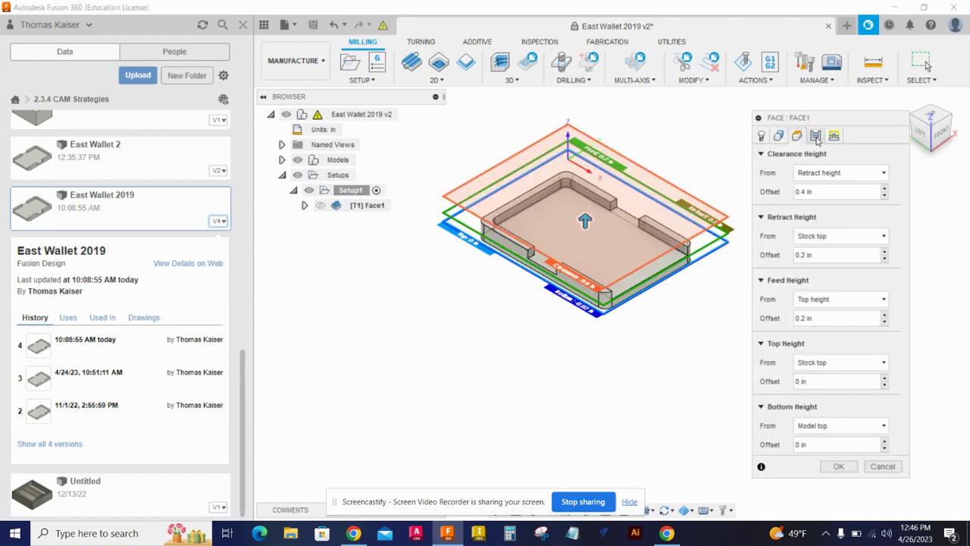
{"action": "left_click", "coordinate": [815, 136]}
{"action": "left_click", "coordinate": [834, 136]}
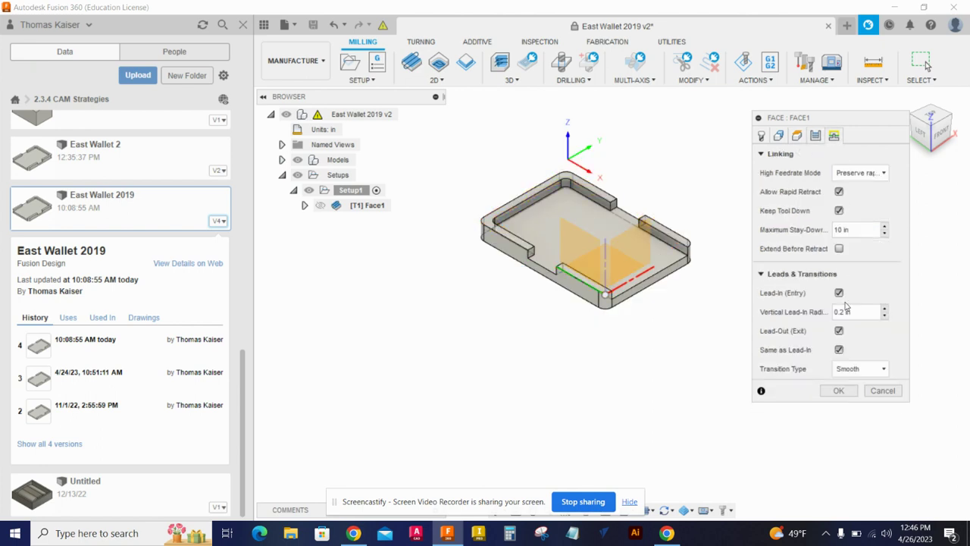
{"action": "left_click", "coordinate": [761, 135]}
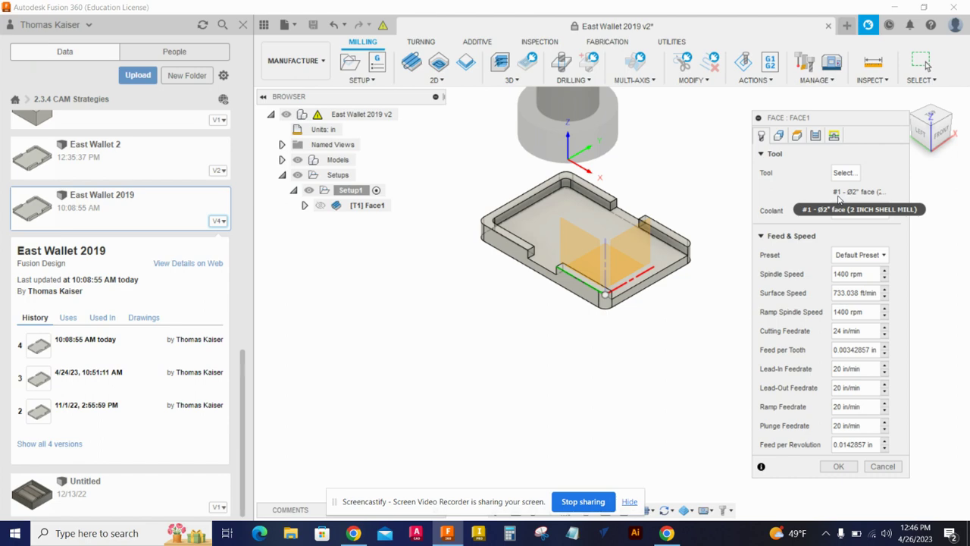
- Check the Face operation's tool against the Tool #1 entry in the Chrome document, and review its stock selections in Fusion 360
{"action": "left_click", "coordinate": [666, 532]}
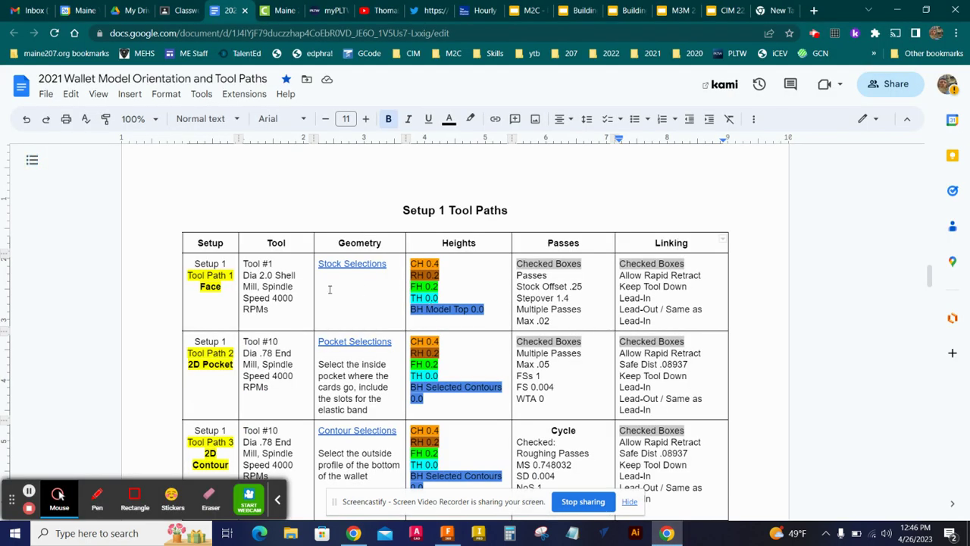
{"action": "left_click_drag", "start_coordinate": [243, 264], "coordinate": [273, 263]}
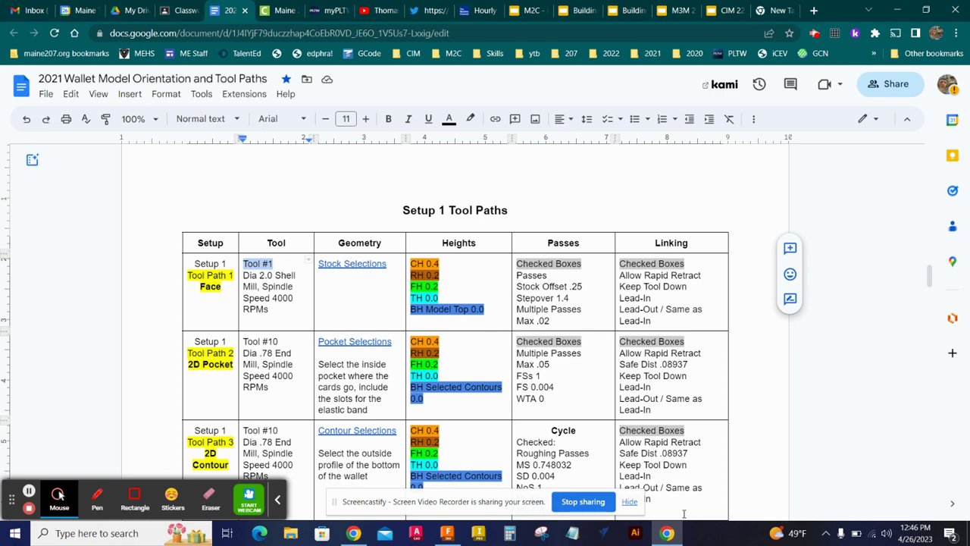
{"action": "left_click", "coordinate": [667, 533]}
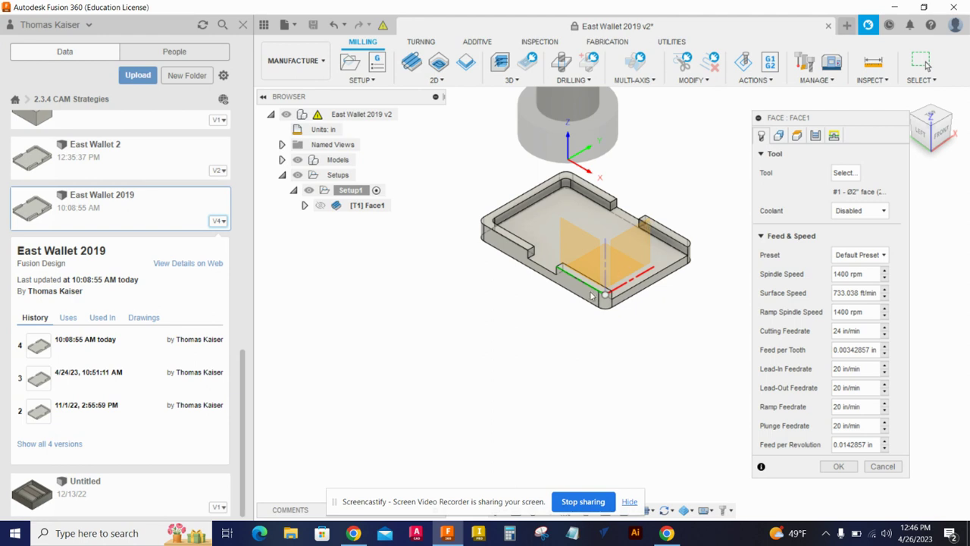
{"action": "left_click", "coordinate": [778, 135]}
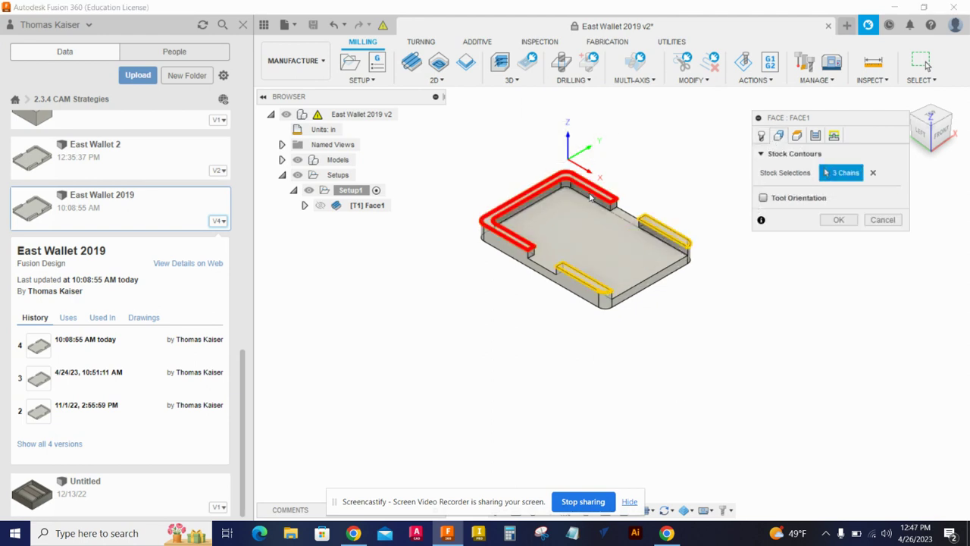
- Compare the Face operation's clearance, retract, feed, top and bottom heights with the Heights column in the Chrome document
{"action": "left_click", "coordinate": [796, 135]}
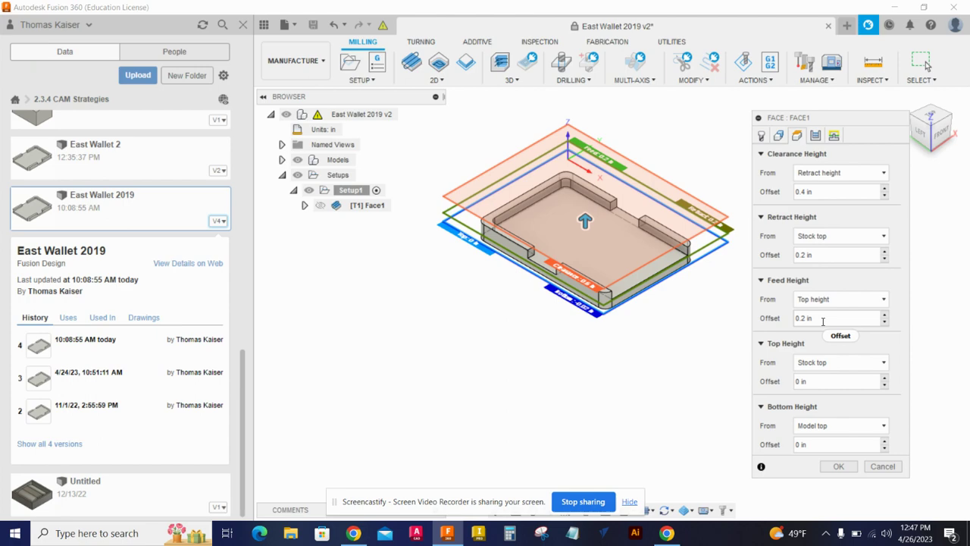
{"action": "left_click", "coordinate": [667, 534]}
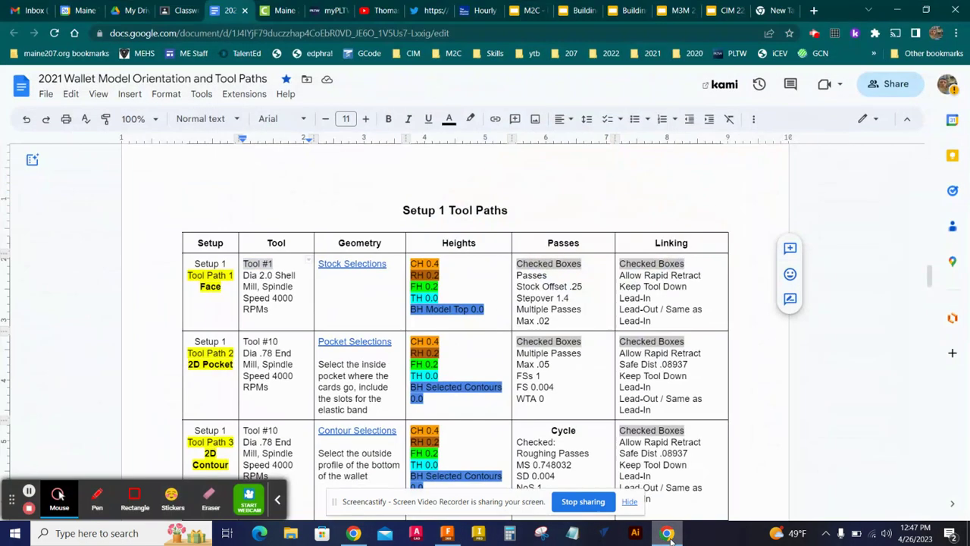
{"action": "scroll", "coordinate": [455, 227], "scroll_direction": "down", "scroll_amount": 2}
{"action": "scroll", "coordinate": [455, 197], "scroll_direction": "up", "scroll_amount": 1}
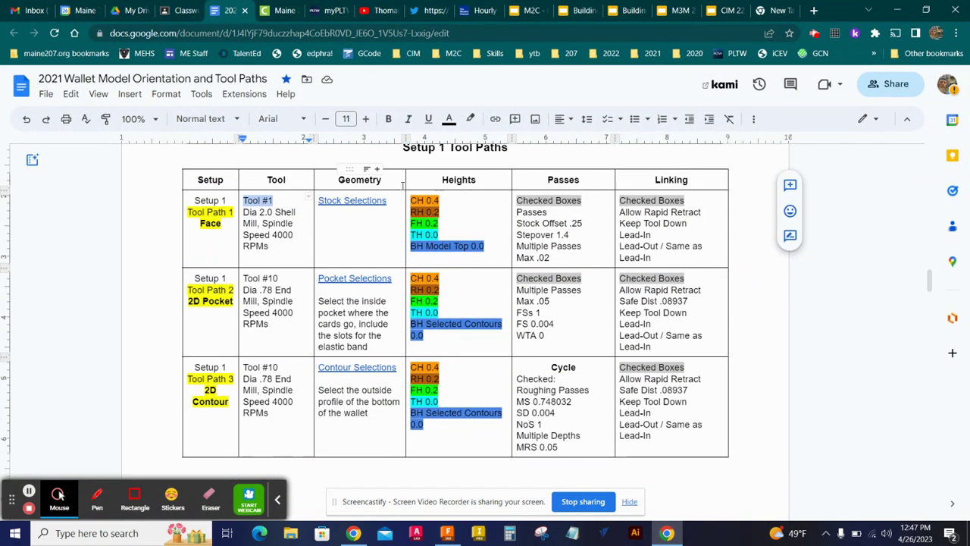
{"action": "left_click", "coordinate": [455, 181]}
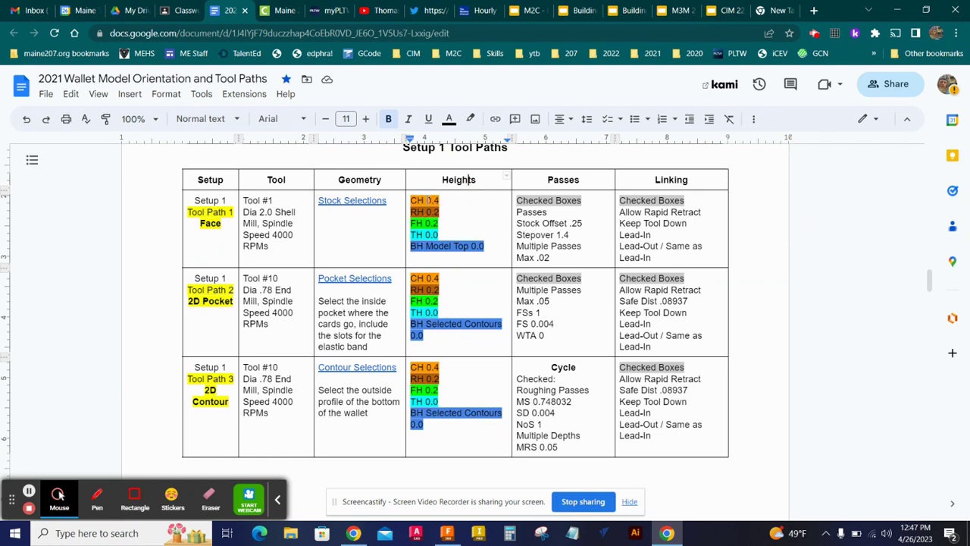
{"action": "left_click", "coordinate": [666, 533]}
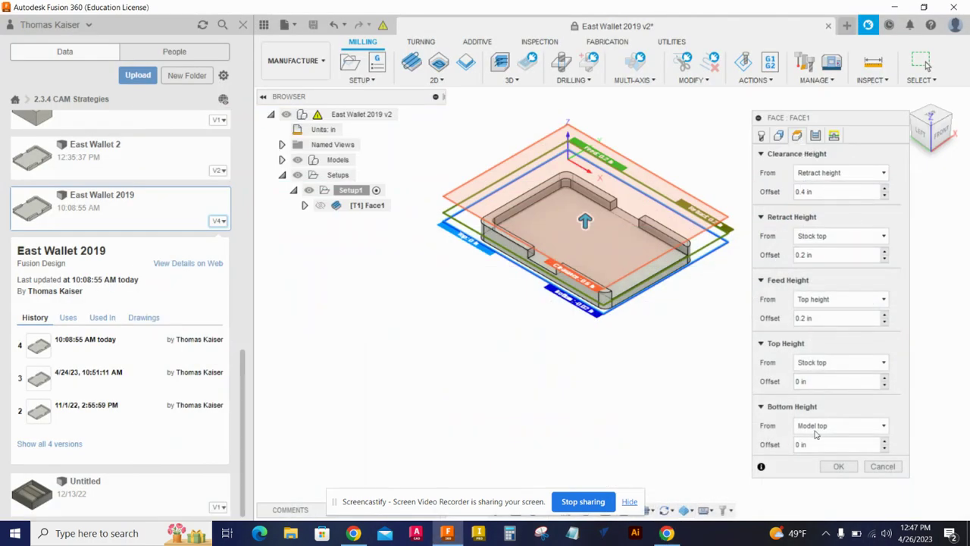
- Set the Face operation's stock offset to .25 in the Passes settings, following the document
{"action": "left_click", "coordinate": [816, 137]}
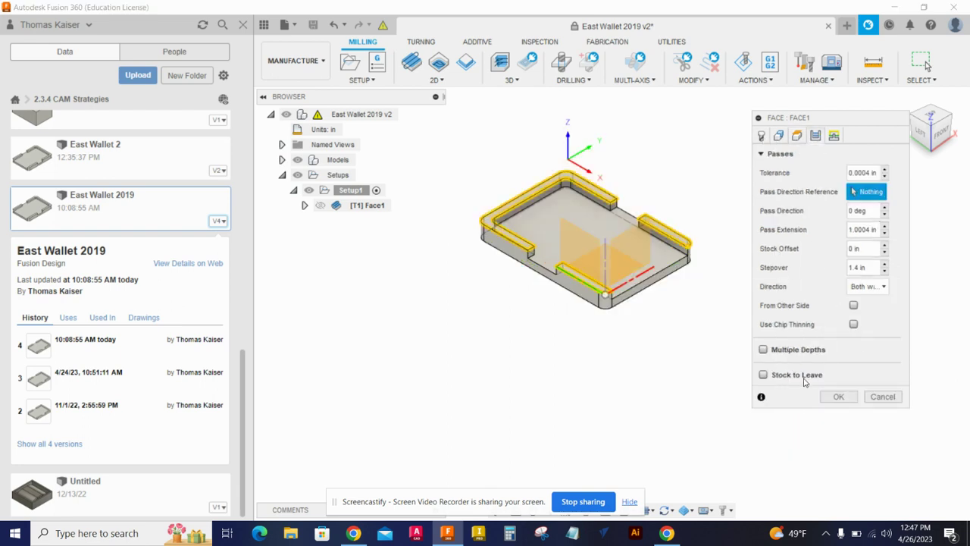
{"action": "left_click", "coordinate": [666, 533]}
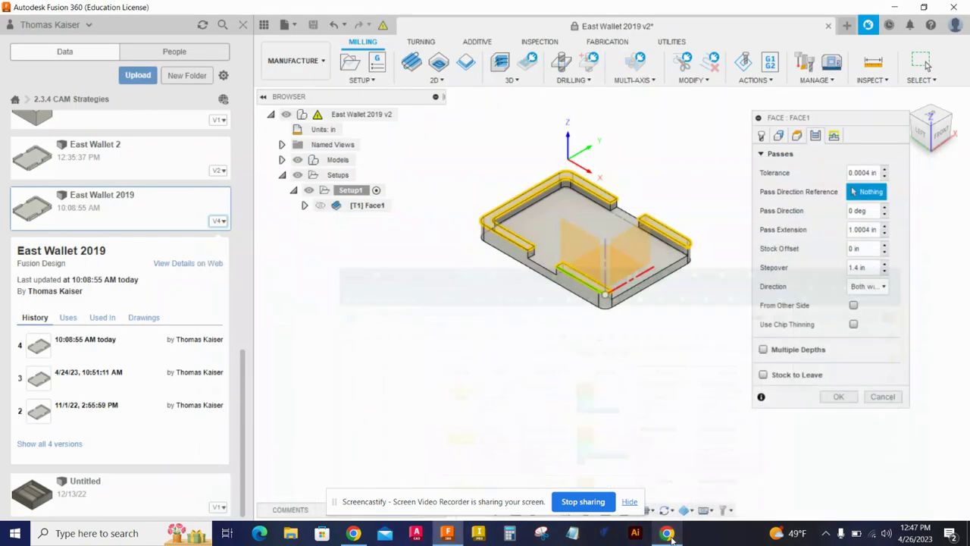
{"action": "key", "text": "alt+Tab"}
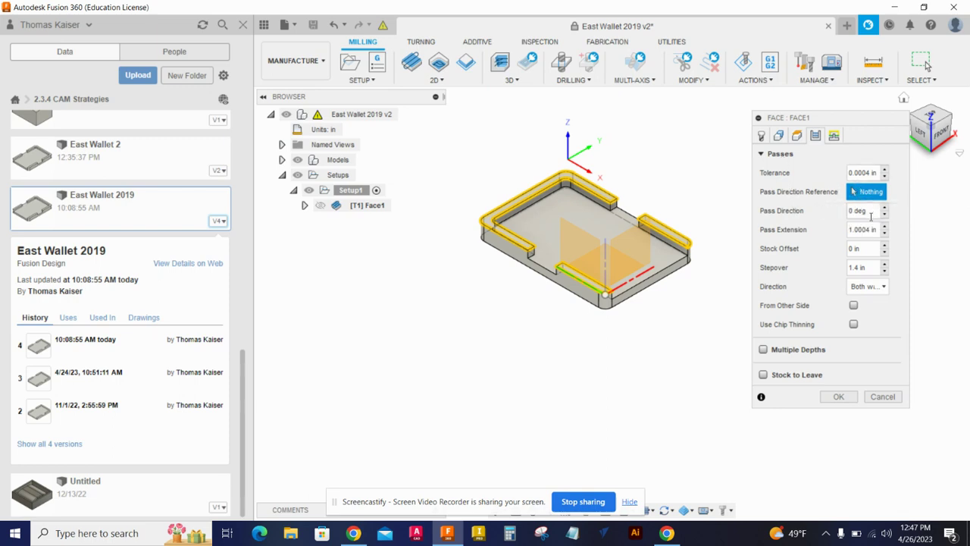
{"action": "left_click", "coordinate": [871, 250]}
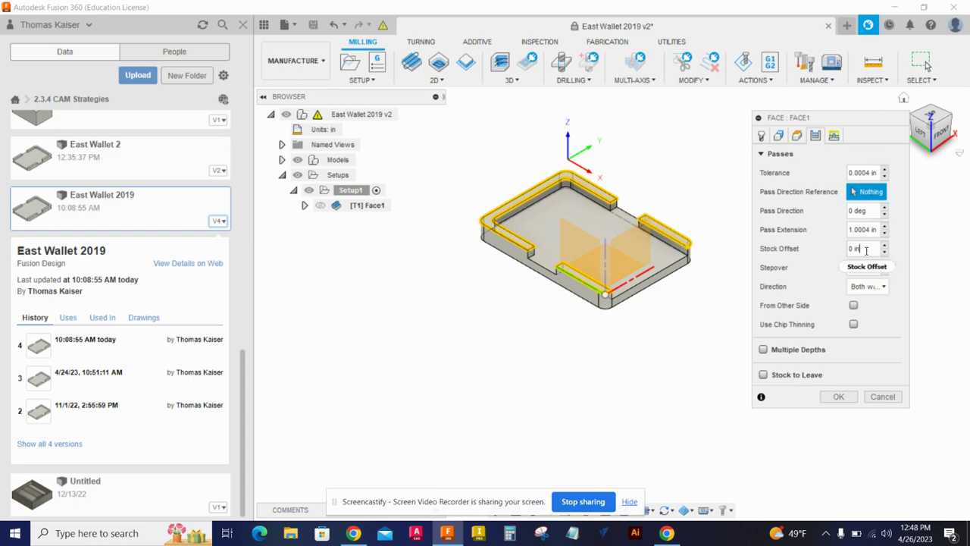
{"action": "left_click_drag", "start_coordinate": [862, 249], "coordinate": [841, 251]}
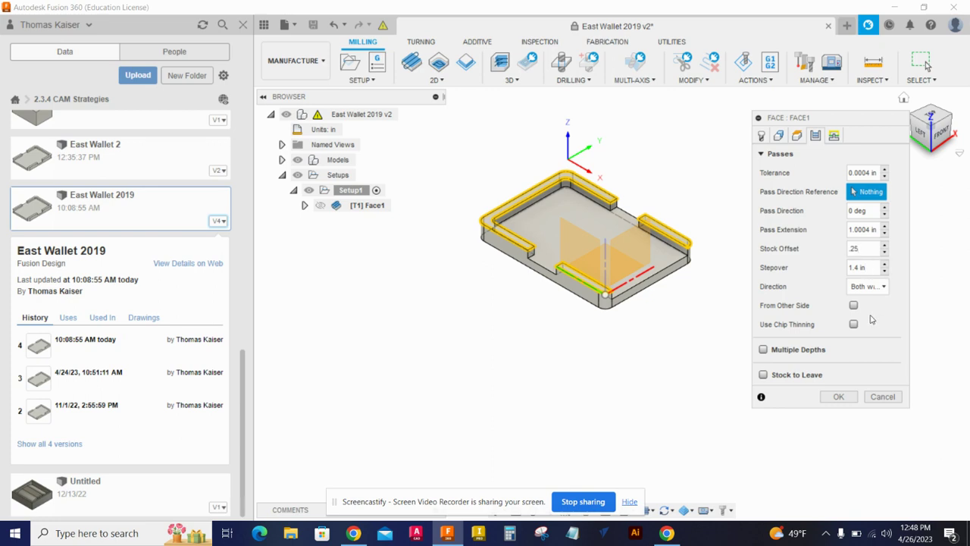
- Enable Multiple Depths with a maximum stepdown of .02, checking the Passes values against the document
{"action": "left_click", "coordinate": [763, 349]}
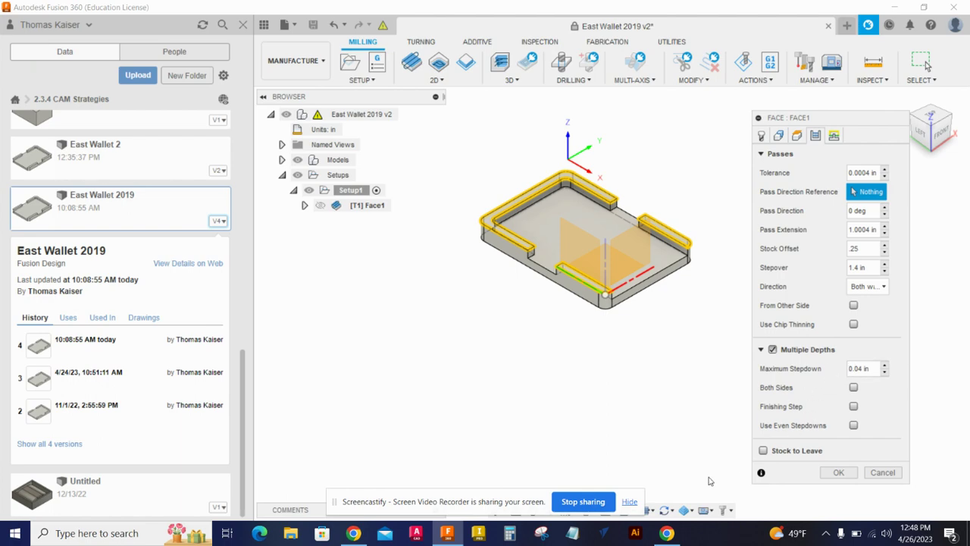
{"action": "left_click", "coordinate": [666, 532]}
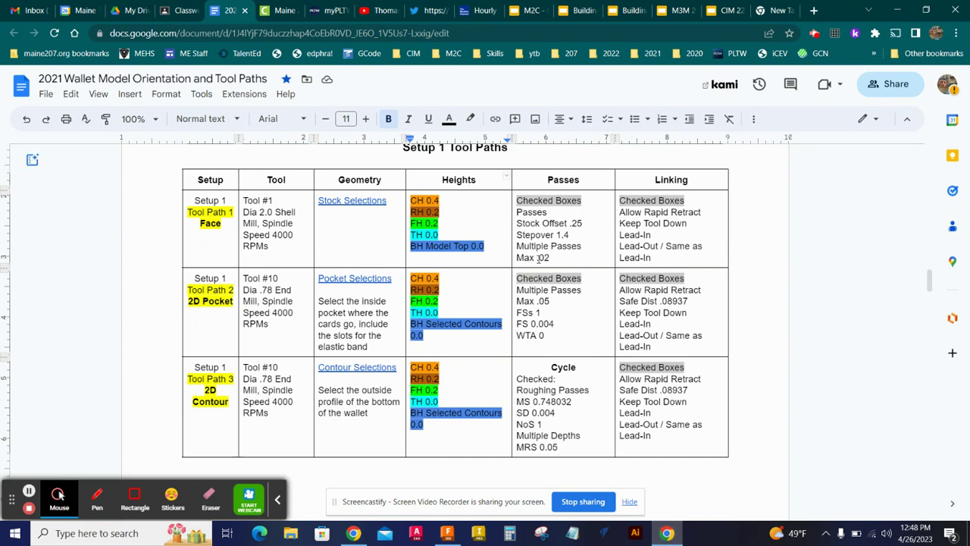
{"action": "key", "text": "alt+Tab"}
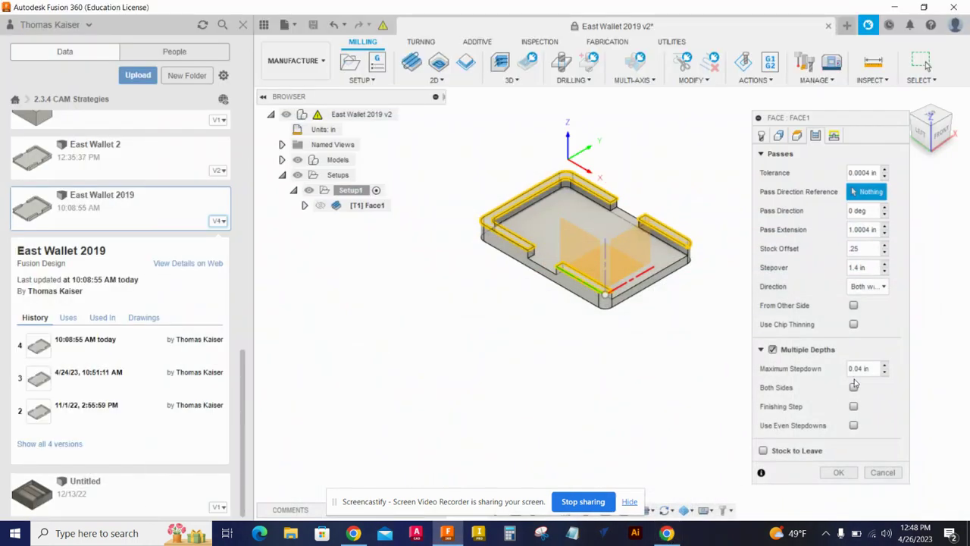
{"action": "type", "text": ".02"}
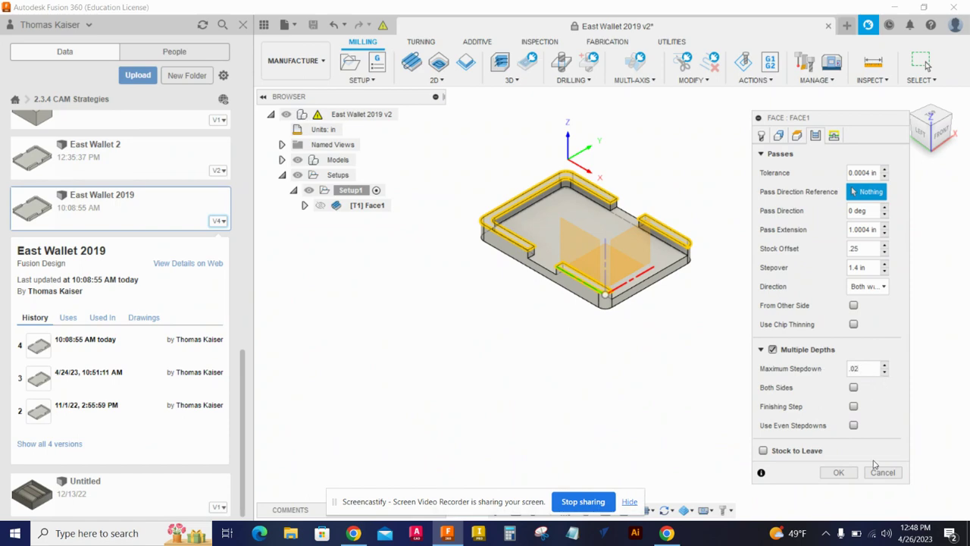
{"action": "left_click", "coordinate": [666, 533]}
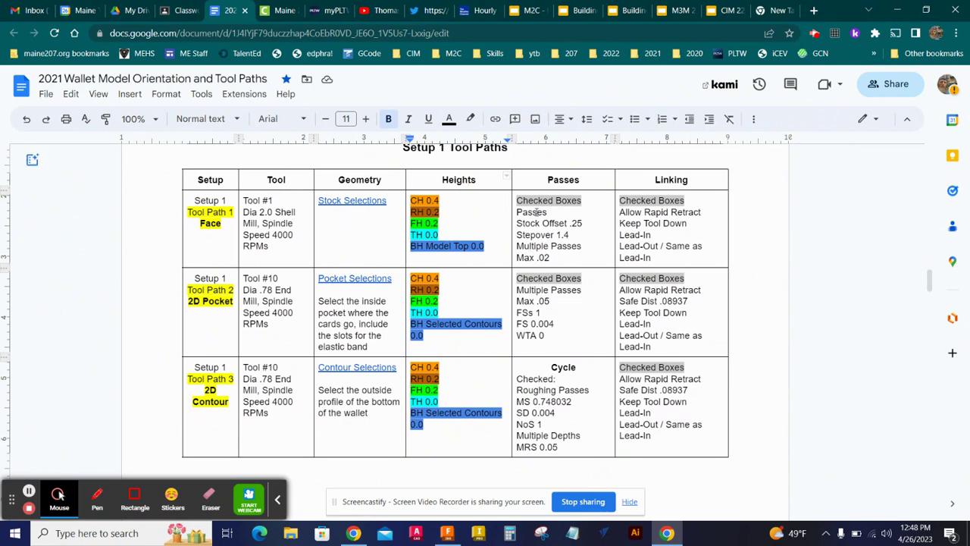
{"action": "key", "text": "alt+Tab"}
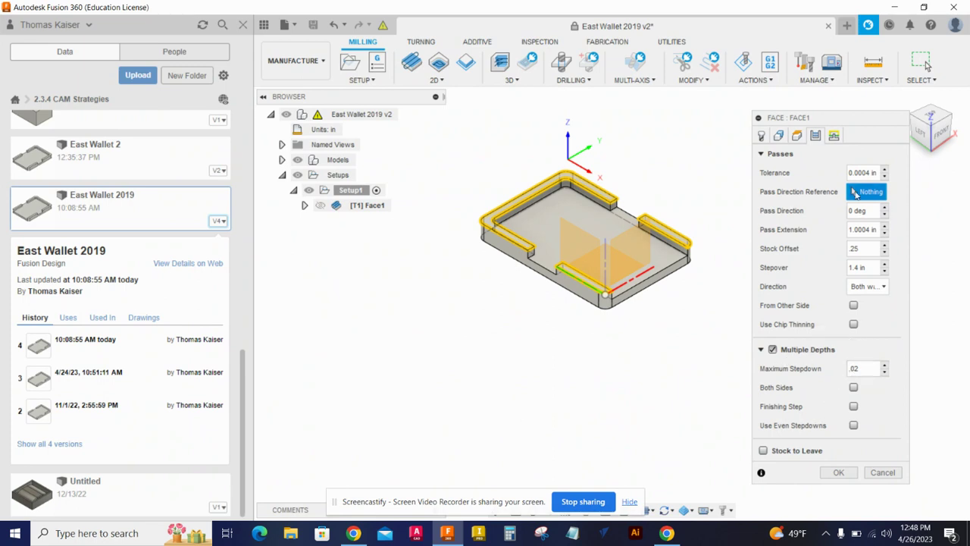
- Check the Face operation's Linking settings against the document in Chrome and apply the edited operation in Fusion 360
{"action": "left_click", "coordinate": [834, 136]}
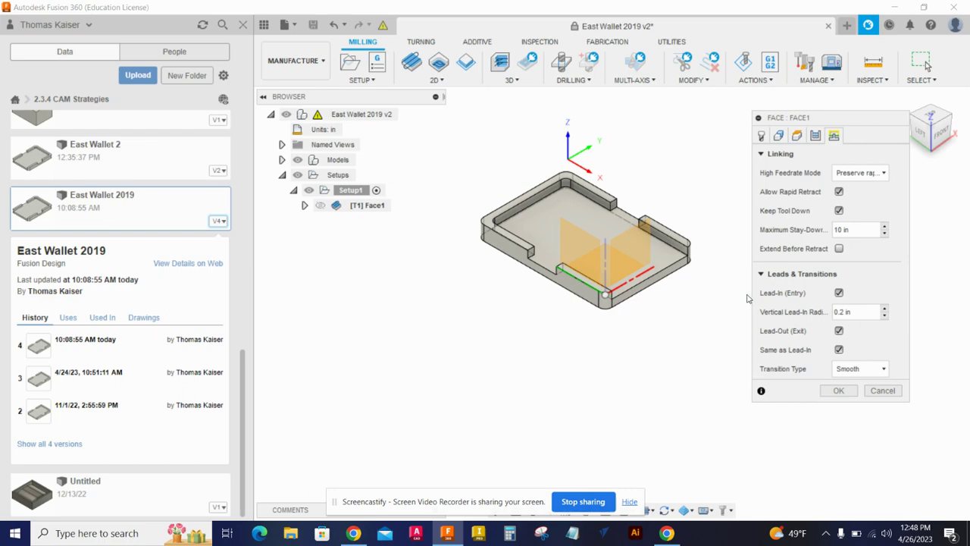
{"action": "left_click", "coordinate": [666, 532]}
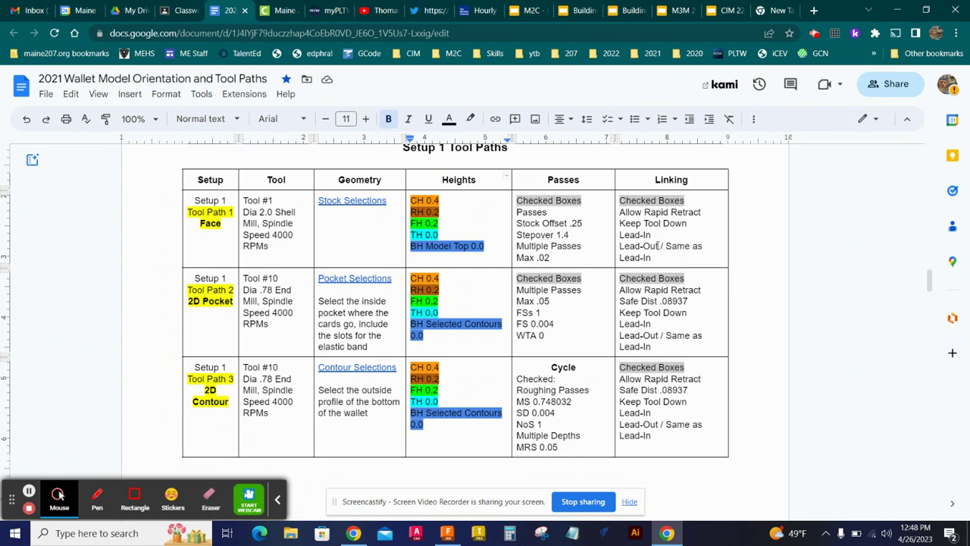
{"action": "left_click", "coordinate": [667, 534]}
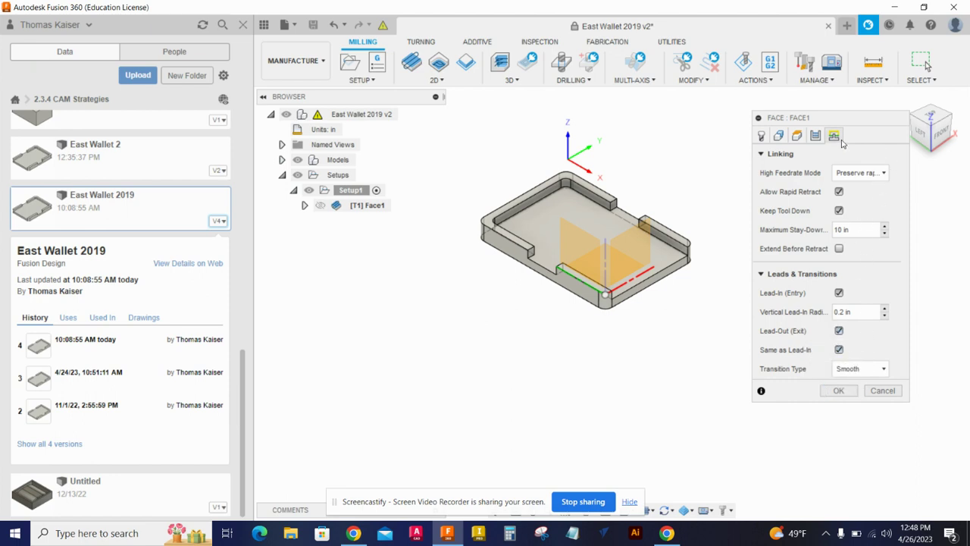
{"action": "left_click", "coordinate": [838, 390]}
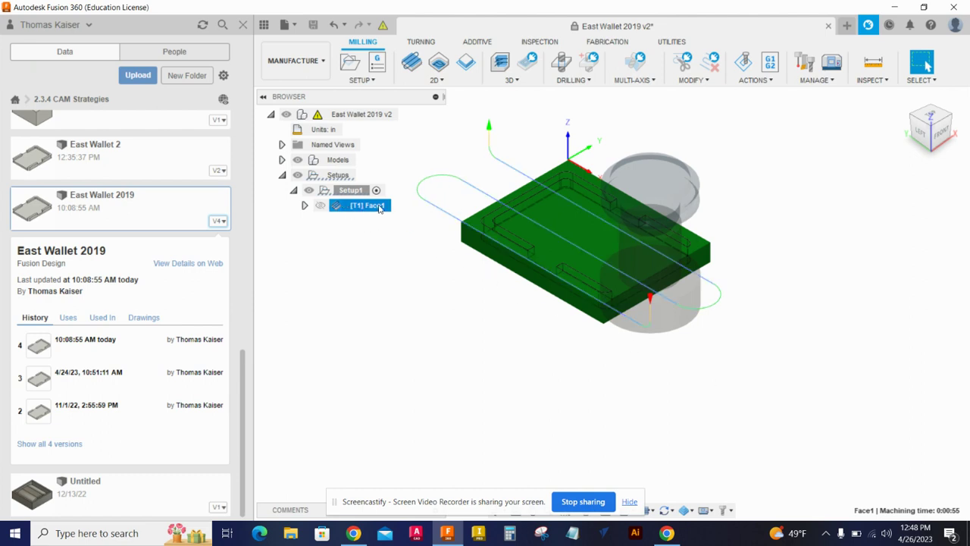
- Simulate the updated Face toolpath, play it through and close the simulation
{"action": "right_click", "coordinate": [339, 209]}
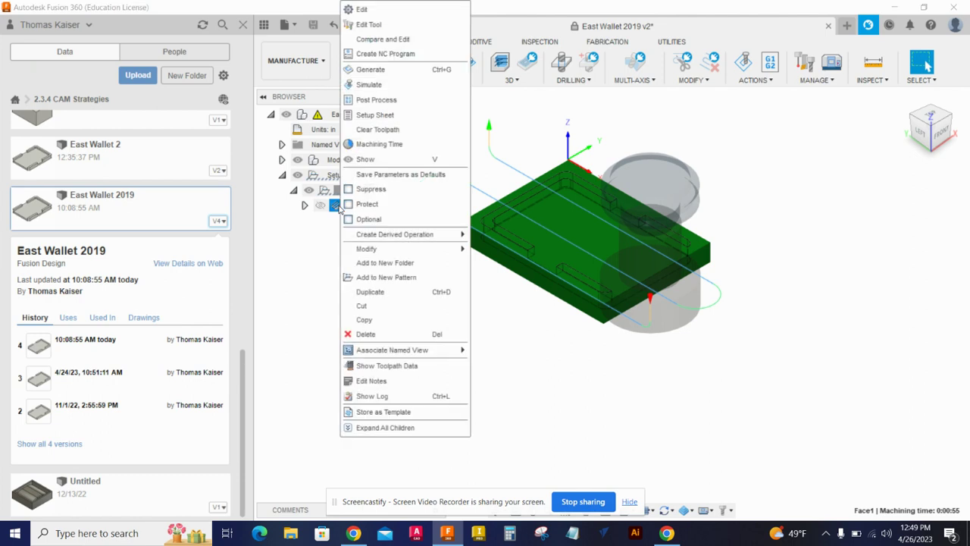
{"action": "left_click", "coordinate": [372, 83]}
{"action": "left_click", "coordinate": [611, 459]}
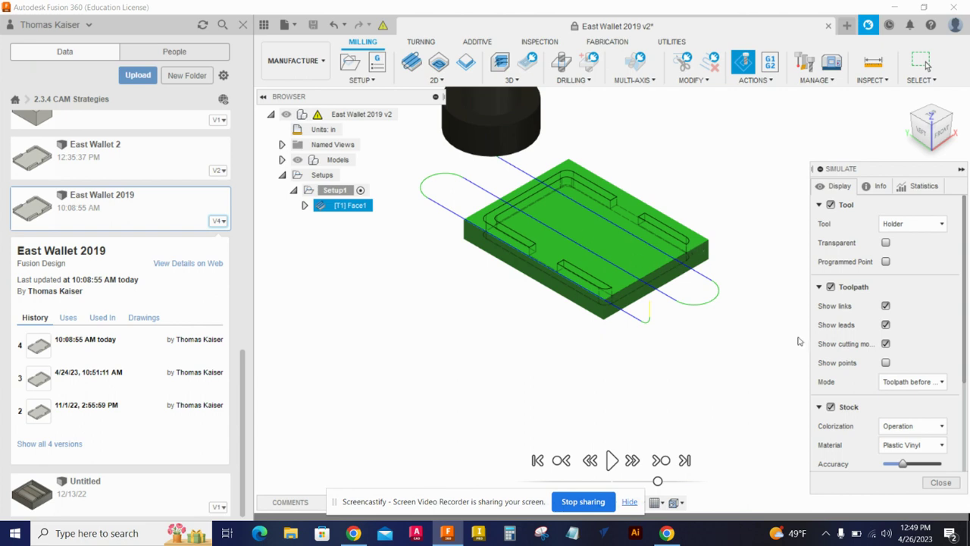
{"action": "left_click", "coordinate": [942, 482]}
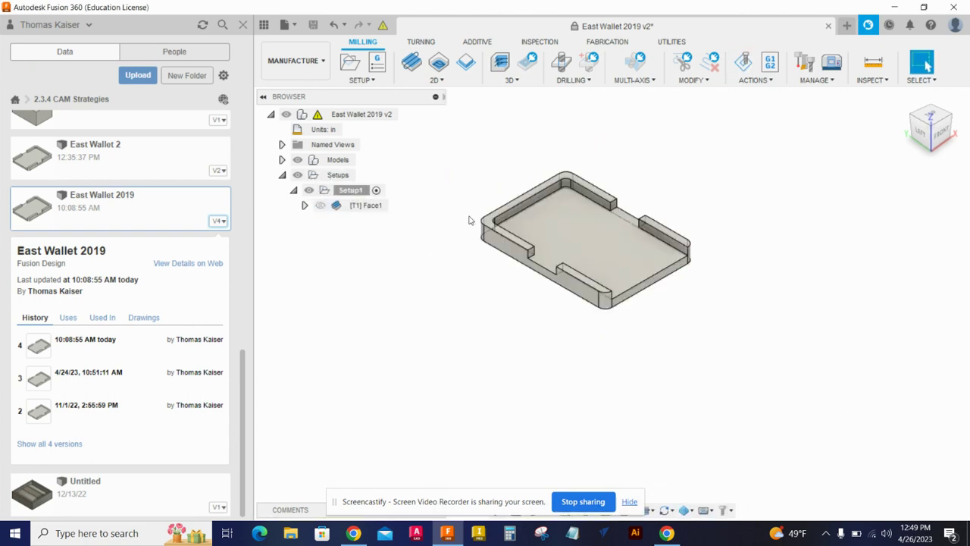
- Select Setup1 and check the Tool Path 2 (2D Pocket) tool requirements in the project document in Chrome
{"action": "left_click", "coordinate": [324, 190]}
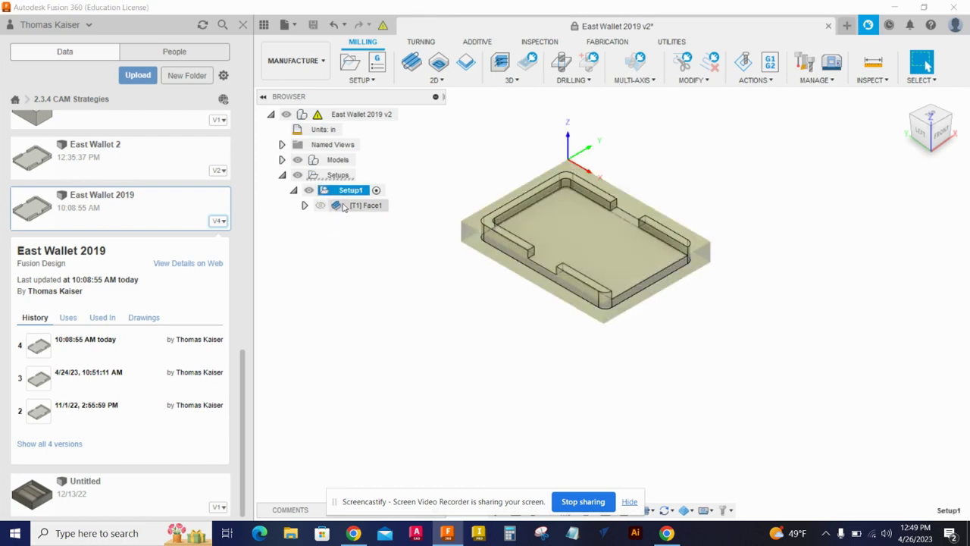
{"action": "left_click", "coordinate": [666, 533]}
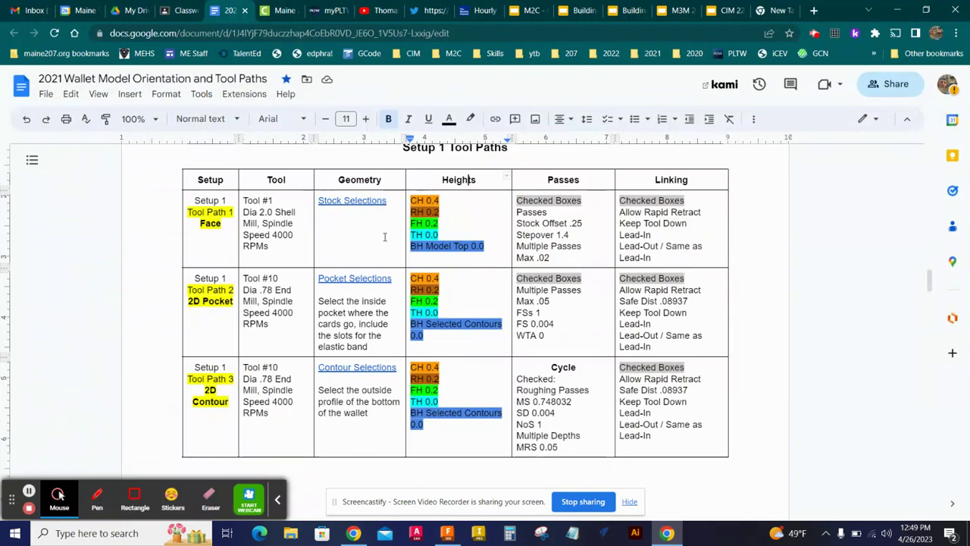
{"action": "left_click", "coordinate": [232, 291]}
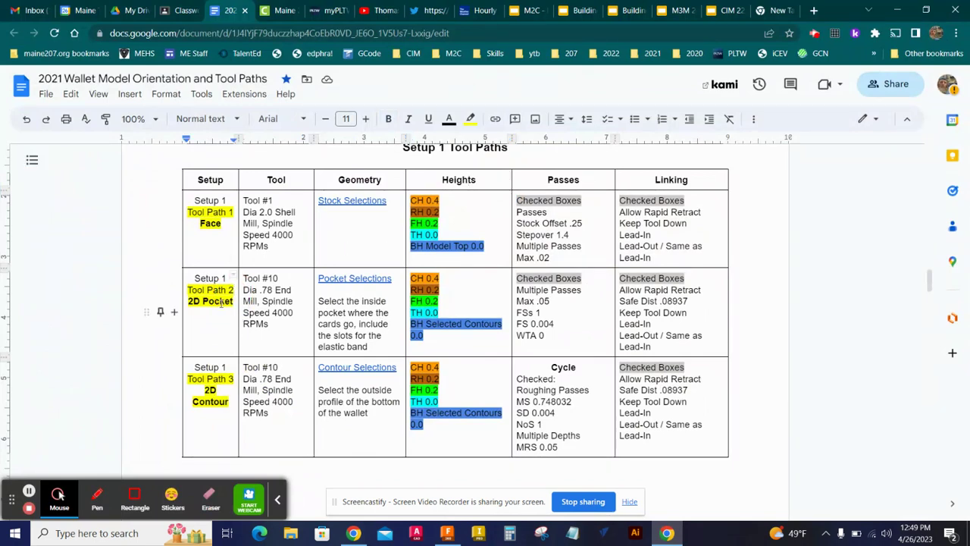
{"action": "left_click", "coordinate": [219, 302]}
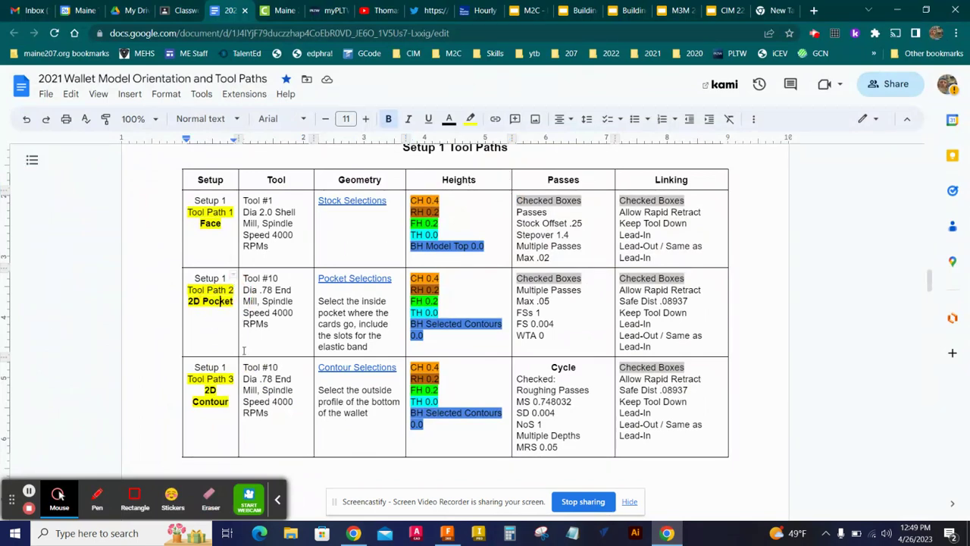
{"action": "left_click", "coordinate": [267, 279]}
{"action": "left_click", "coordinate": [664, 535]}
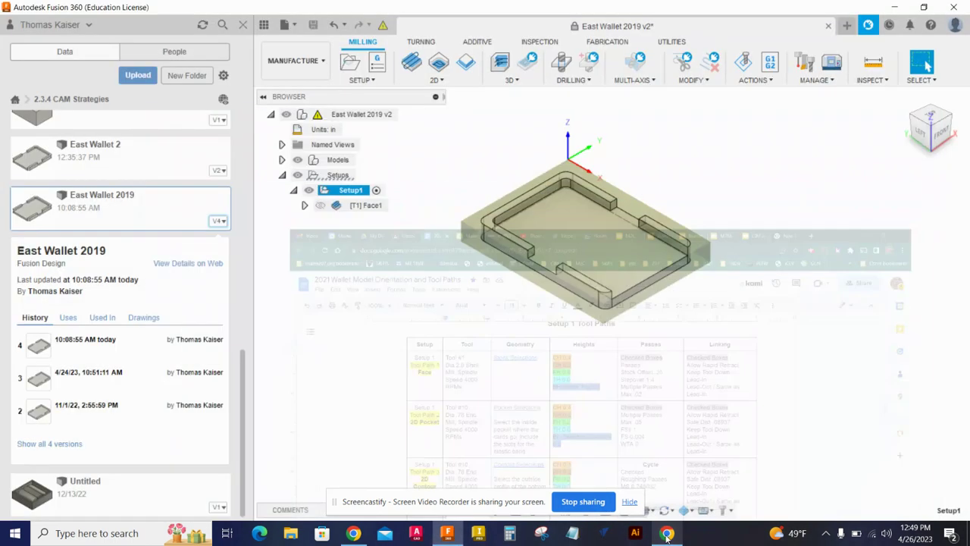
- Create a 2D Pocket operation in Fusion 360 using tool 10, the 0.7874" flat end mill from the local WEAST library
{"action": "left_click", "coordinate": [436, 84]}
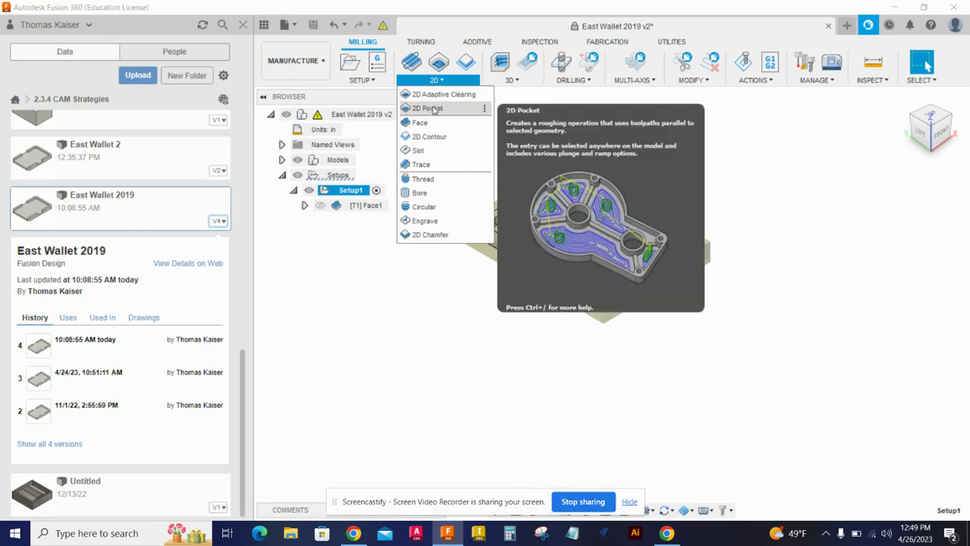
{"action": "left_click", "coordinate": [435, 111]}
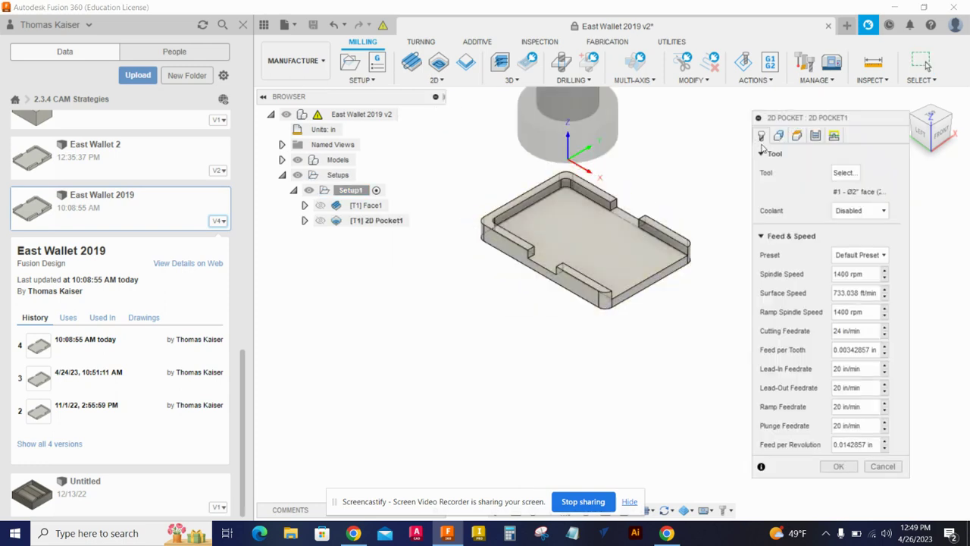
{"action": "left_click", "coordinate": [845, 174]}
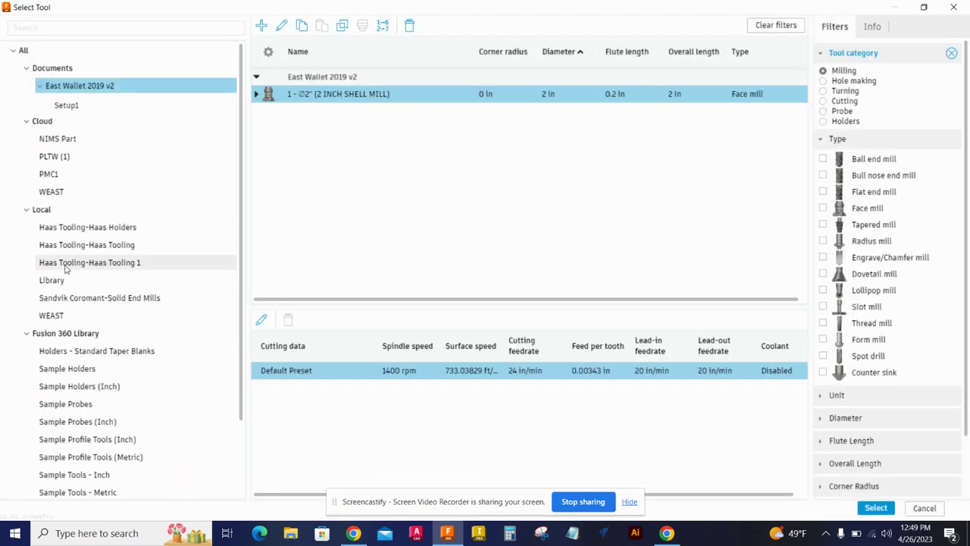
{"action": "left_click", "coordinate": [51, 315]}
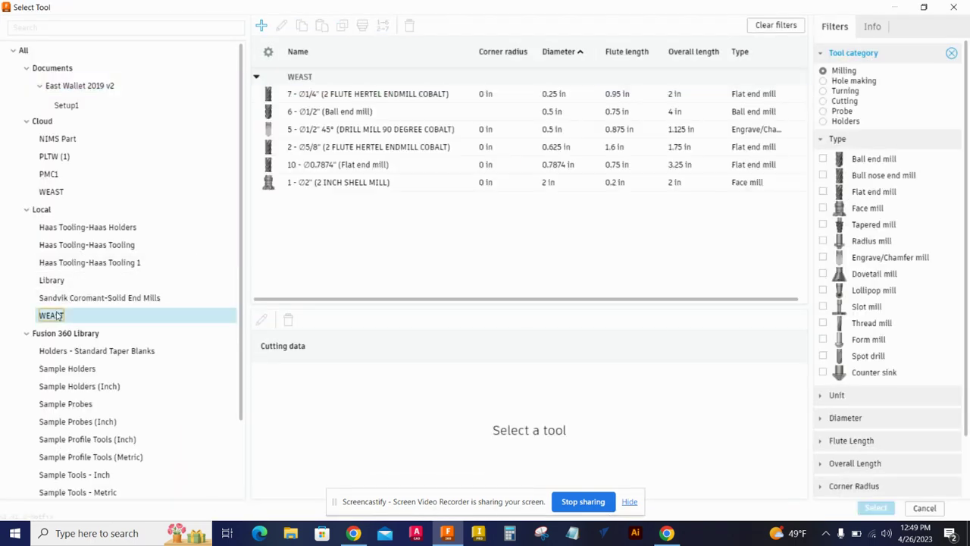
{"action": "left_click", "coordinate": [300, 166]}
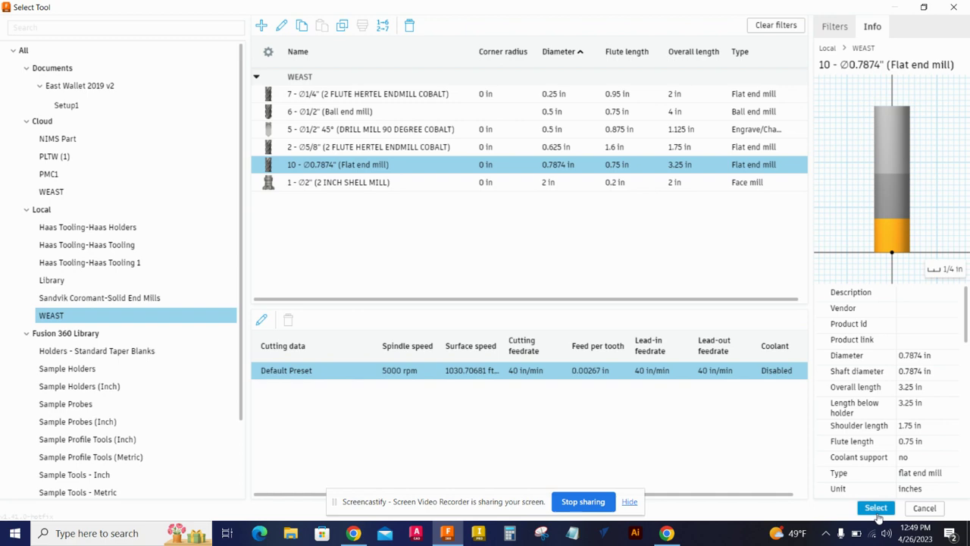
{"action": "left_click", "coordinate": [877, 507]}
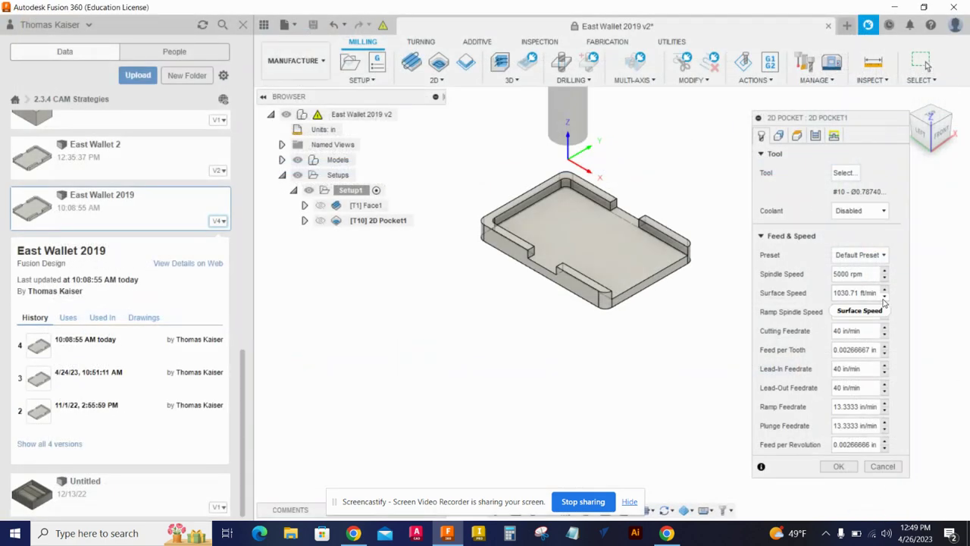
- Open the 2D Pocket's Geometry settings and examine the document's linked Pocket Selections reference in Chrome for the pocket cutout
{"action": "left_click", "coordinate": [778, 135]}
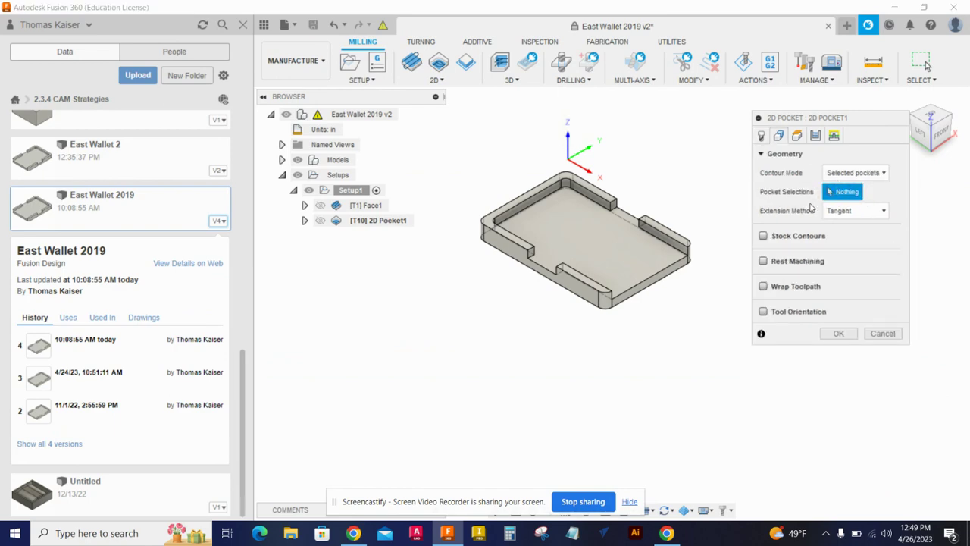
{"action": "left_click", "coordinate": [667, 532]}
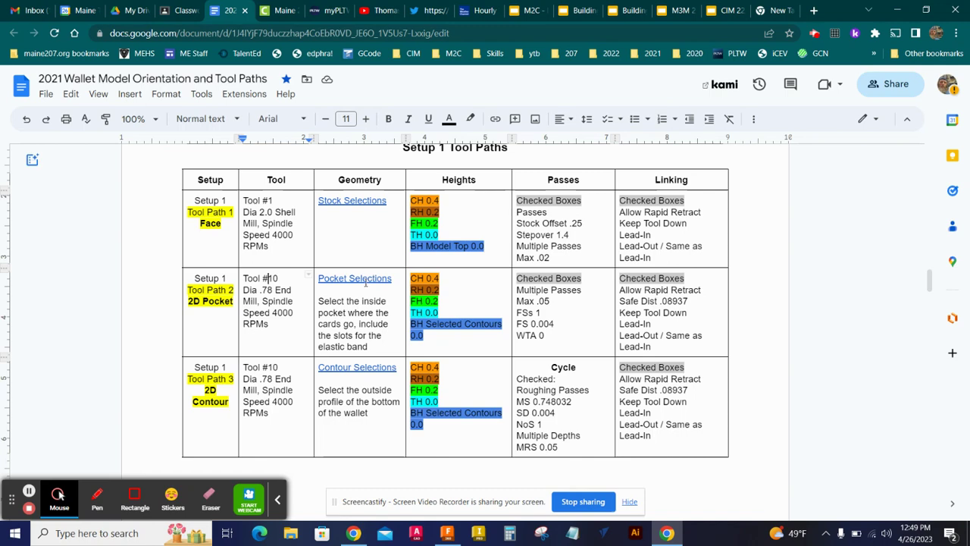
{"action": "left_click", "coordinate": [354, 278]}
{"action": "left_click", "coordinate": [382, 338]}
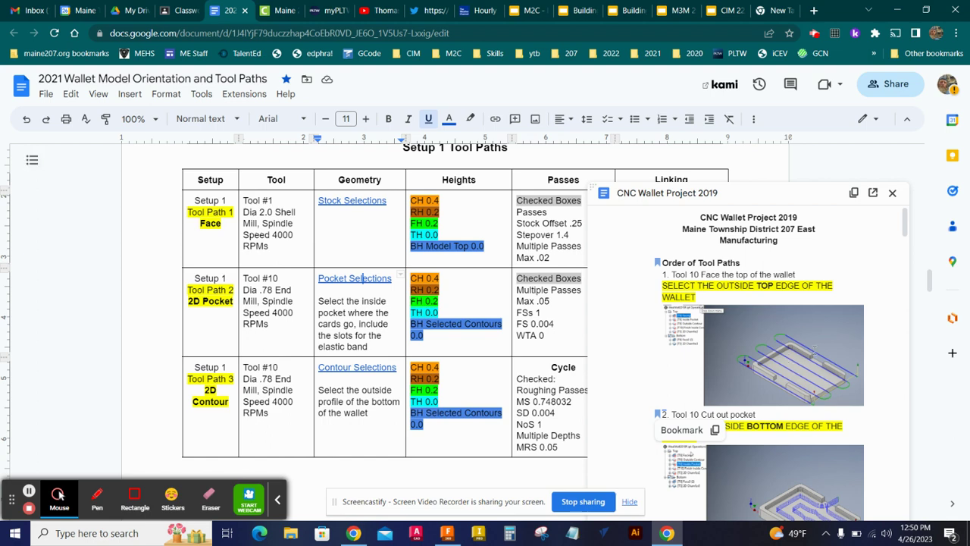
{"action": "scroll", "coordinate": [797, 353], "scroll_direction": "down", "scroll_amount": 3}
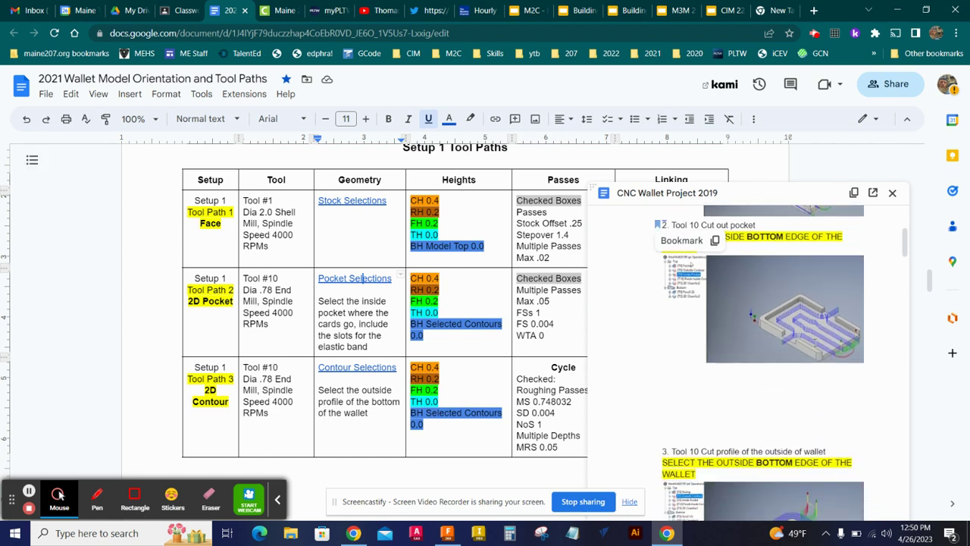
{"action": "scroll", "coordinate": [796, 337], "scroll_direction": "up", "scroll_amount": 1}
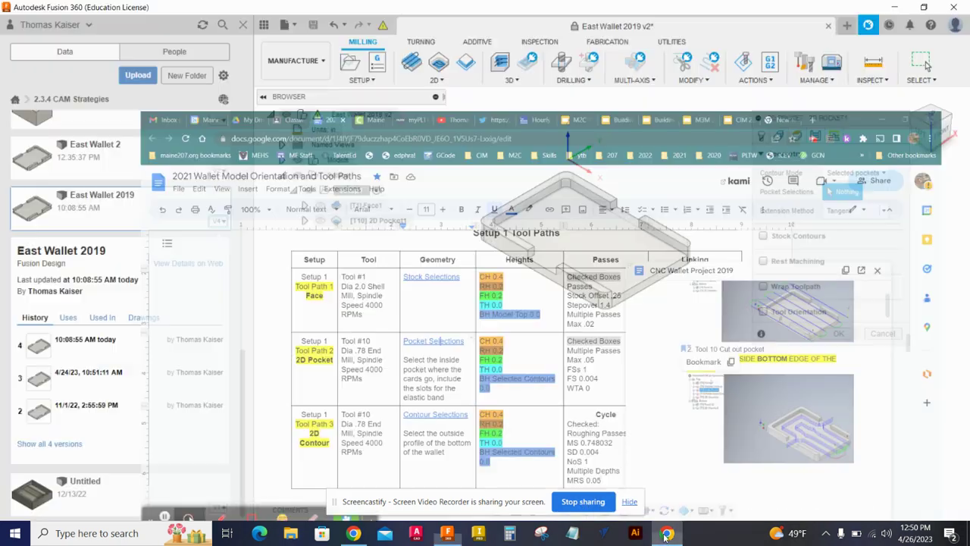
- Select the wallet's inside pocket floor, including the elastic band slots, as the pocket selection in Fusion 360
{"action": "left_click", "coordinate": [666, 532]}
{"action": "scroll", "coordinate": [644, 191], "scroll_direction": "down", "scroll_amount": 3}
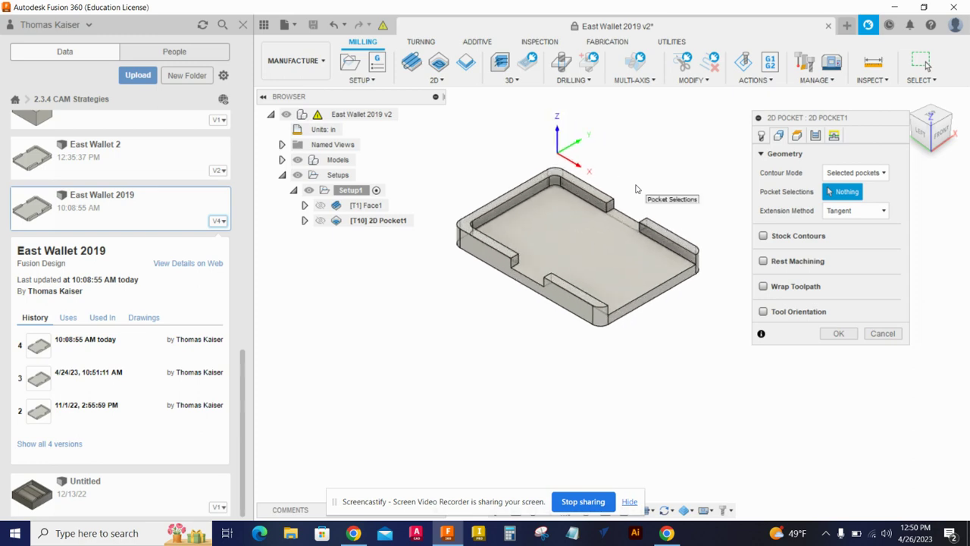
{"action": "left_click", "coordinate": [584, 223]}
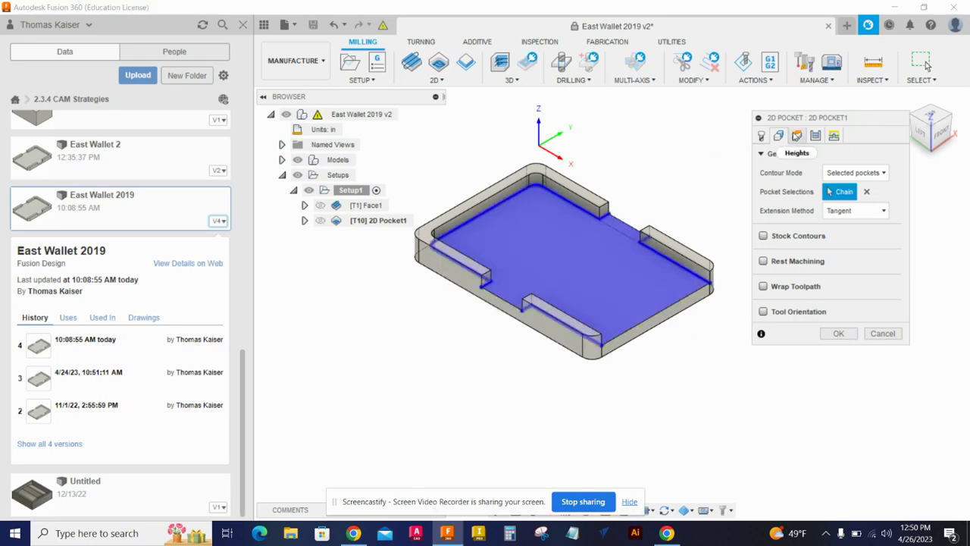
- Review the 2D Pocket's Heights and Passes settings, close the reference preview in Chrome and check the document's Passes values
{"action": "left_click", "coordinate": [795, 135]}
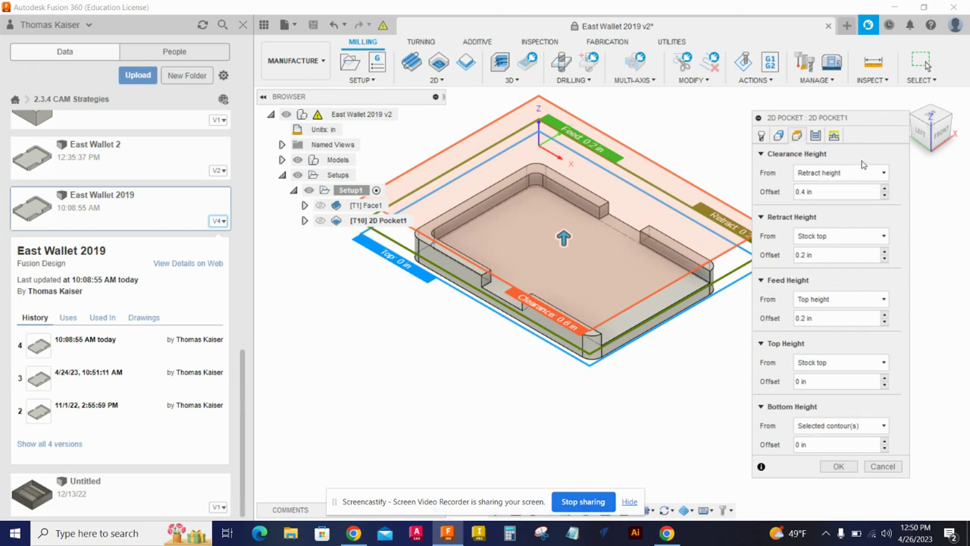
{"action": "left_click", "coordinate": [816, 135]}
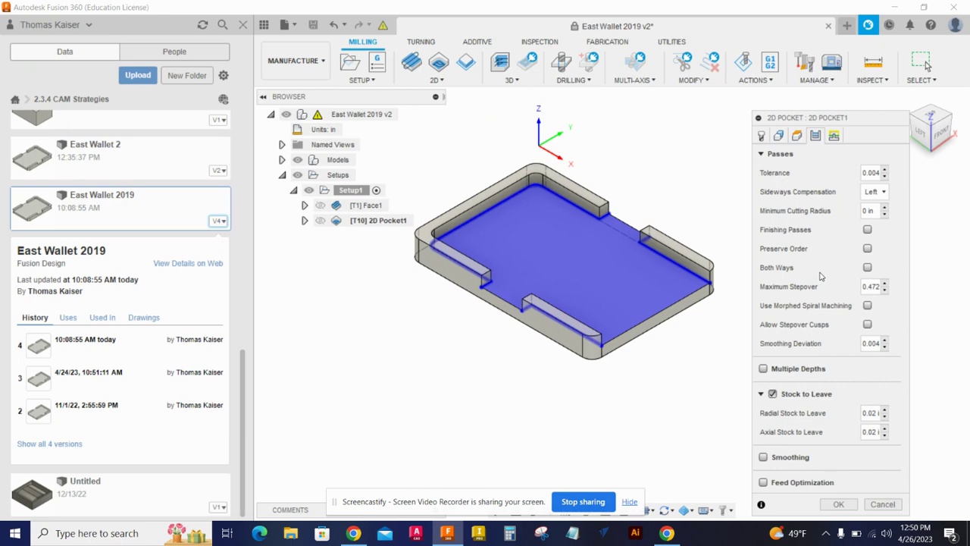
{"action": "left_click", "coordinate": [665, 533]}
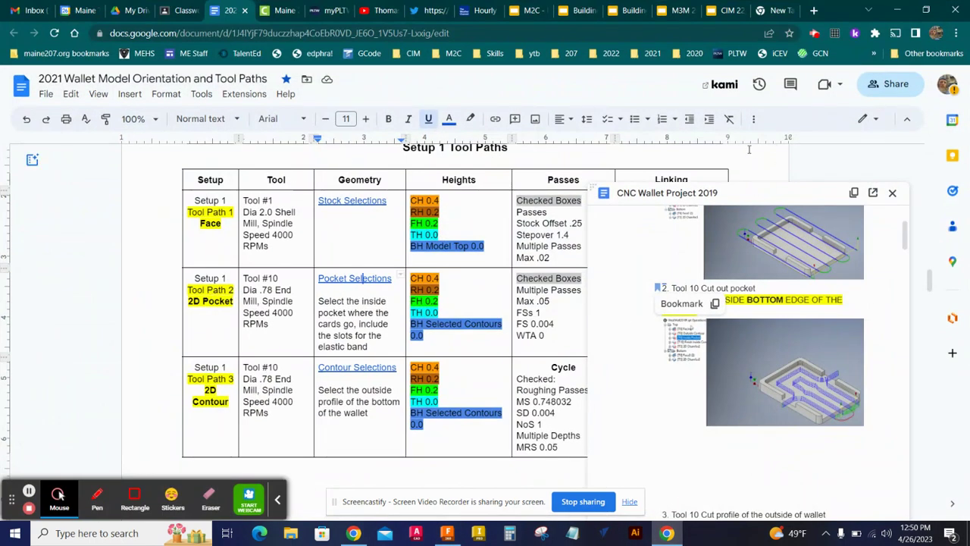
{"action": "left_click", "coordinate": [893, 194]}
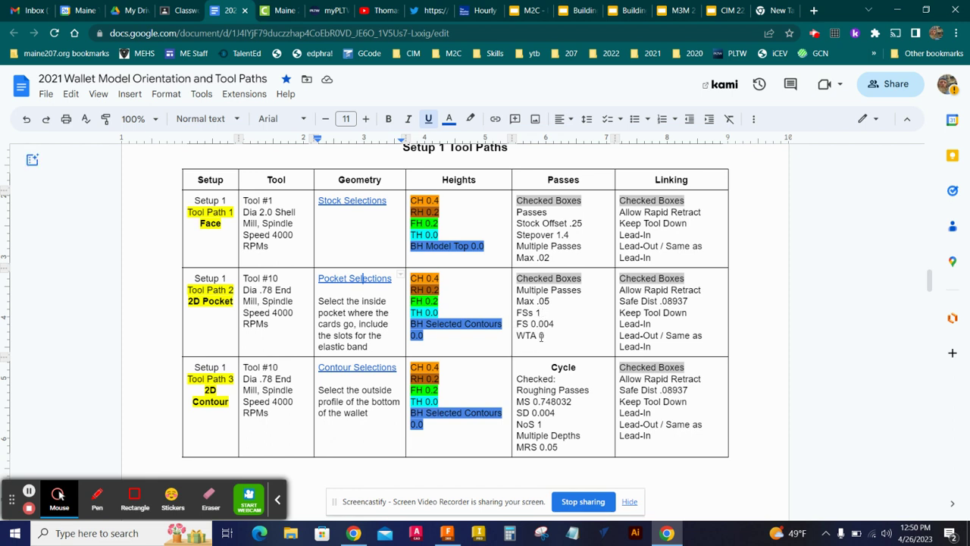
{"action": "left_click", "coordinate": [667, 534]}
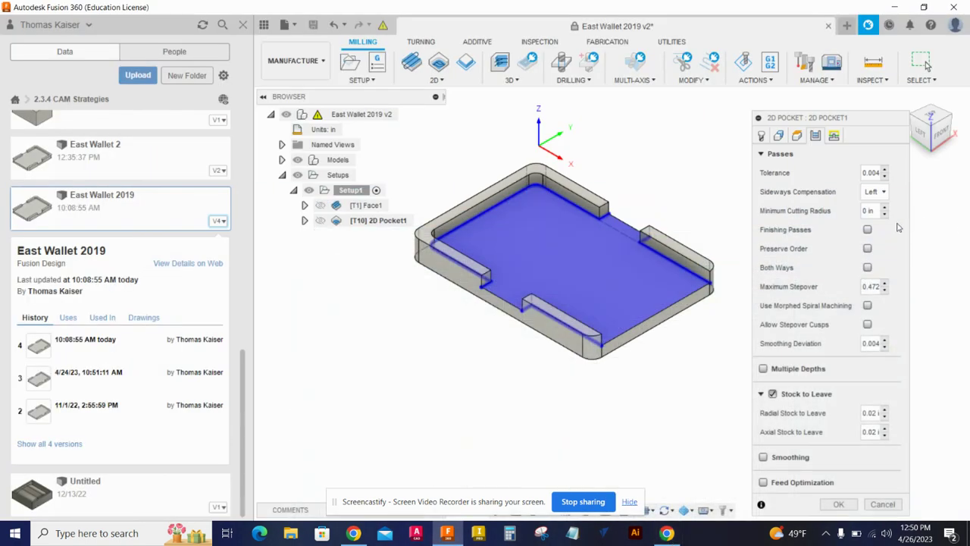
- Enable Multiple Depths with a maximum roughing stepdown of 0.05 in and turn off Stock to Leave
{"action": "left_click", "coordinate": [761, 155]}
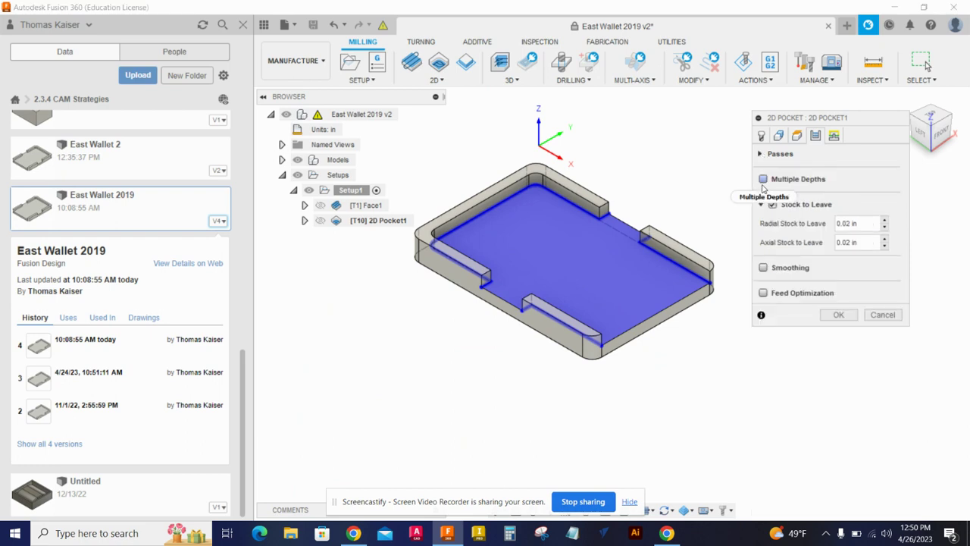
{"action": "left_click", "coordinate": [763, 180]}
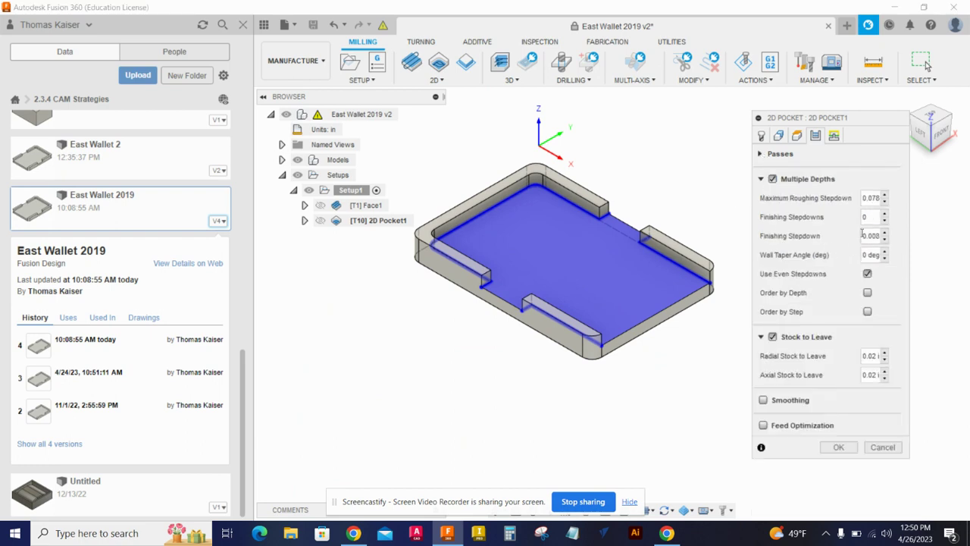
{"action": "double_click", "coordinate": [870, 197]}
{"action": "type", "text": "0."}
{"action": "left_click", "coordinate": [772, 337]}
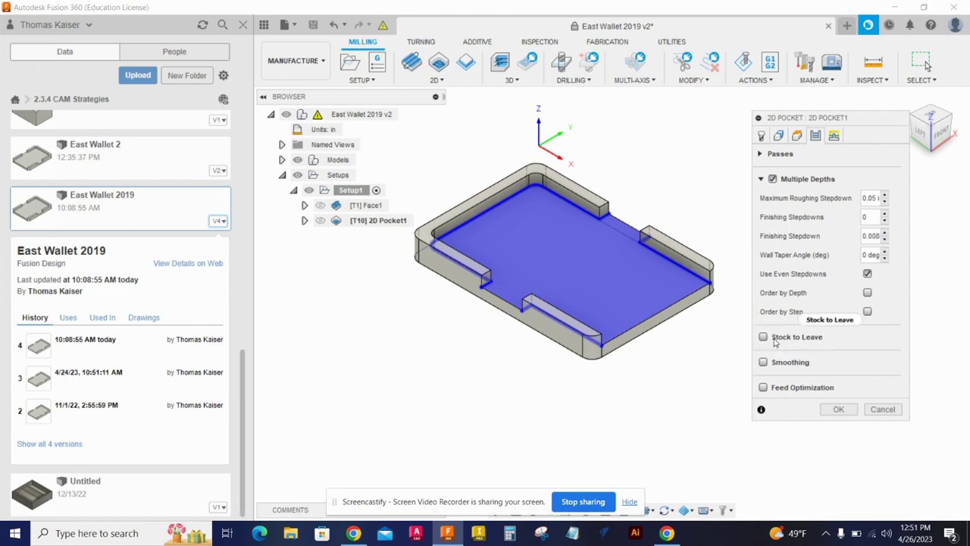
- Set Finishing Stepdowns to 1 and Finishing Stepdown to 0.004 in for the 2D Pocket, checking the values against the document in Chrome
{"action": "left_click", "coordinate": [666, 532]}
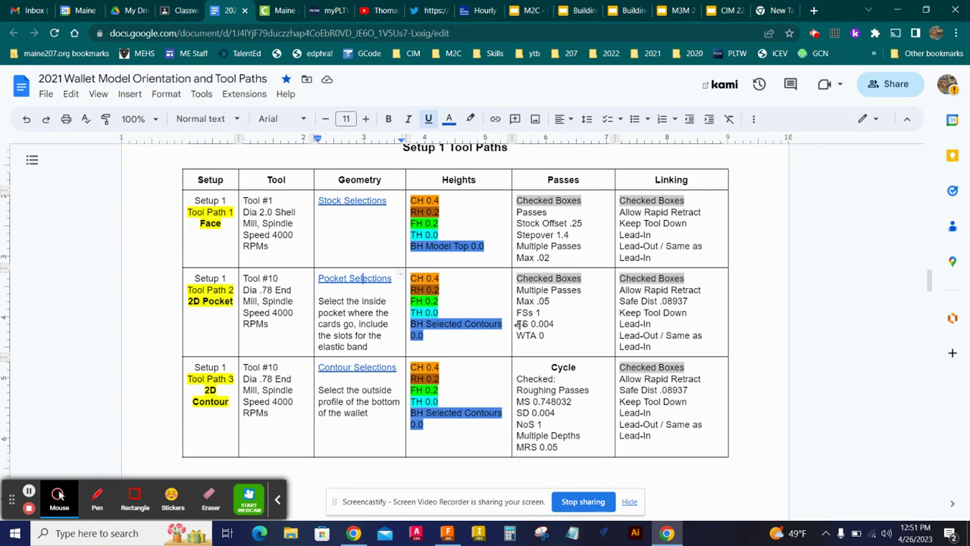
{"action": "left_click", "coordinate": [666, 533]}
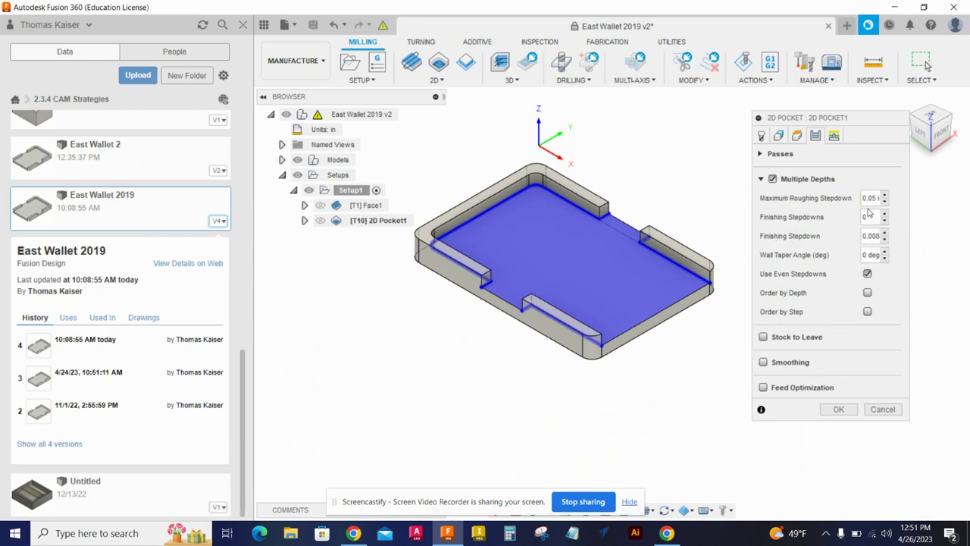
{"action": "left_click", "coordinate": [666, 533]}
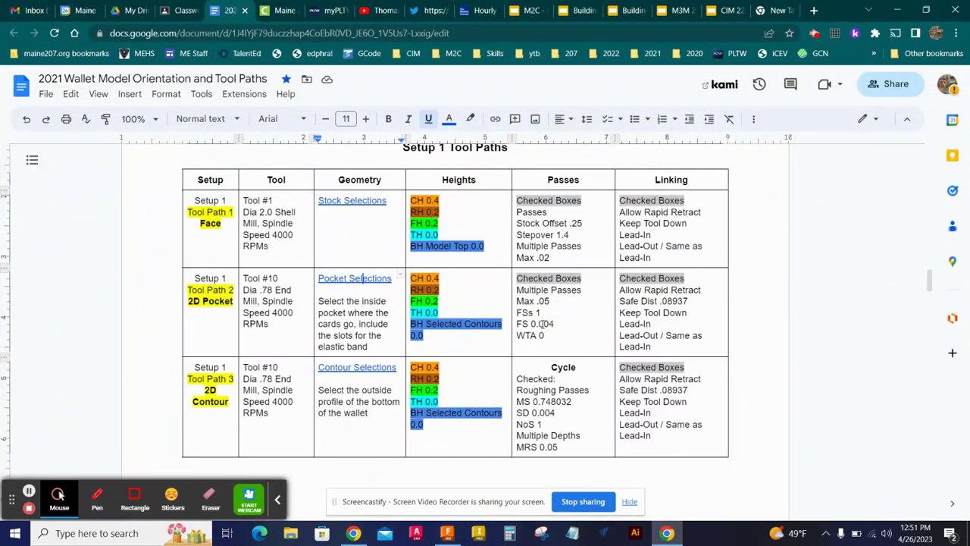
{"action": "left_click", "coordinate": [666, 533]}
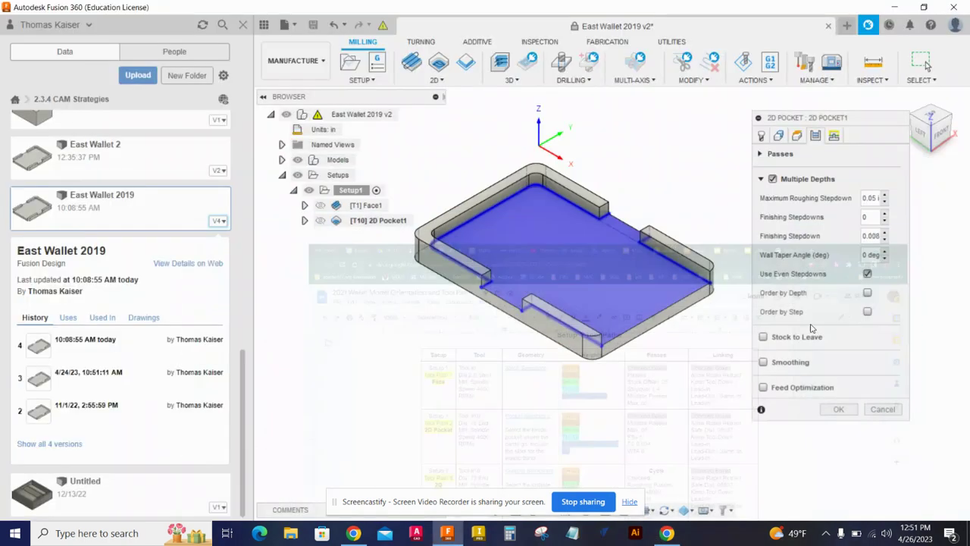
{"action": "left_click", "coordinate": [869, 219]}
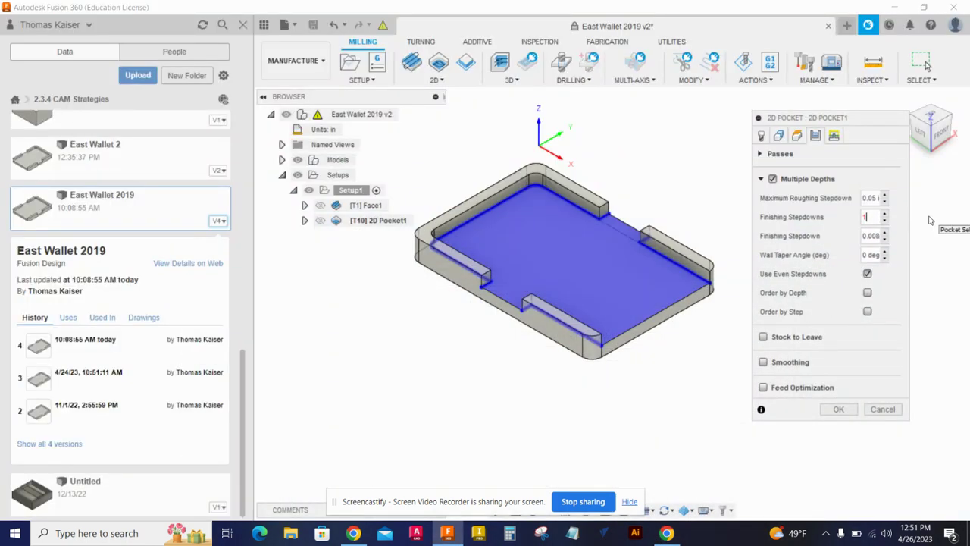
{"action": "double_click", "coordinate": [871, 237]}
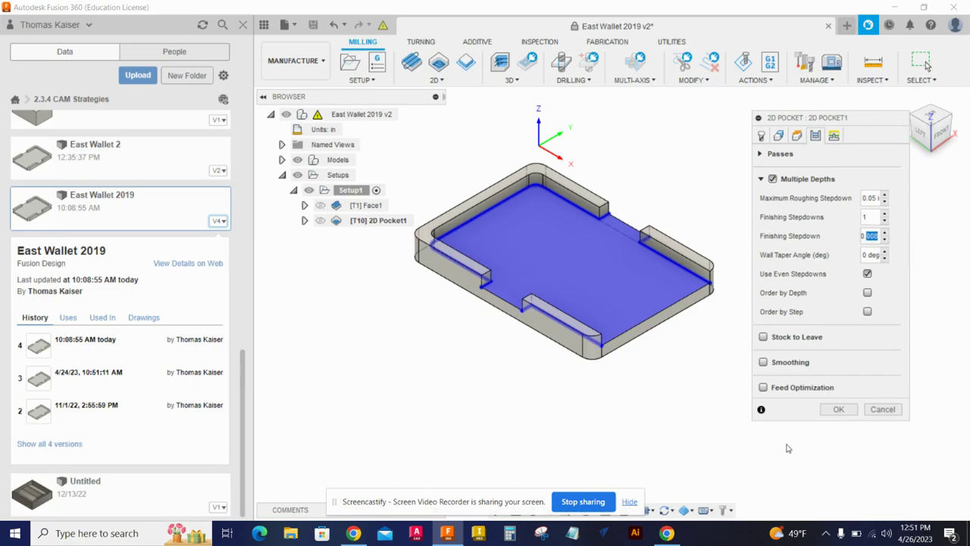
{"action": "left_click", "coordinate": [666, 533]}
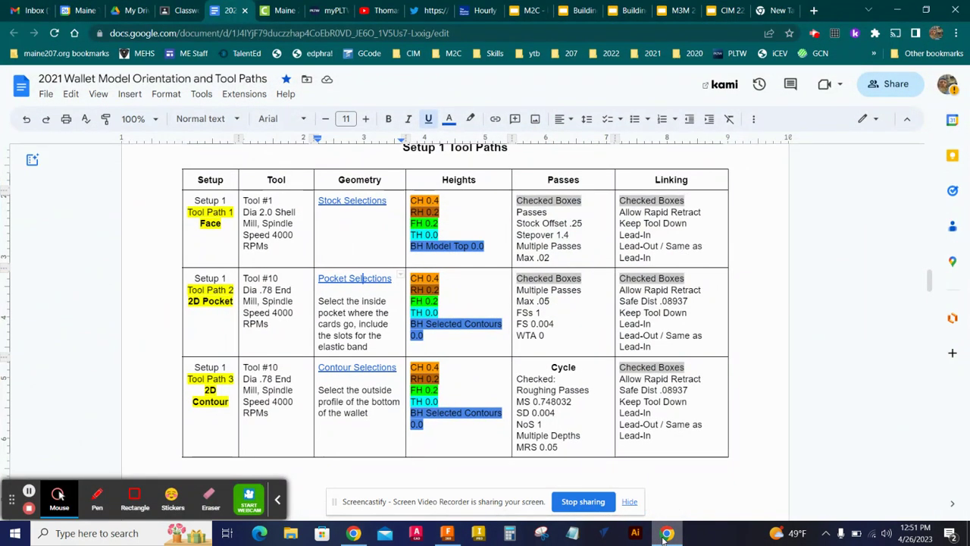
{"action": "left_click", "coordinate": [666, 532]}
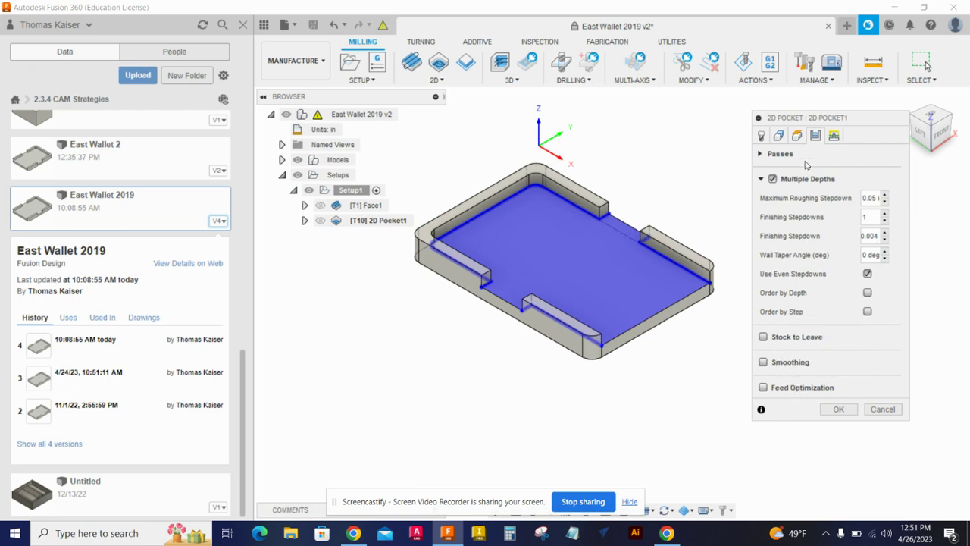
- Check the 2D Pocket's Linking settings against the document in Chrome and accept the operation in Fusion 360 to generate its toolpath
{"action": "left_click", "coordinate": [834, 135]}
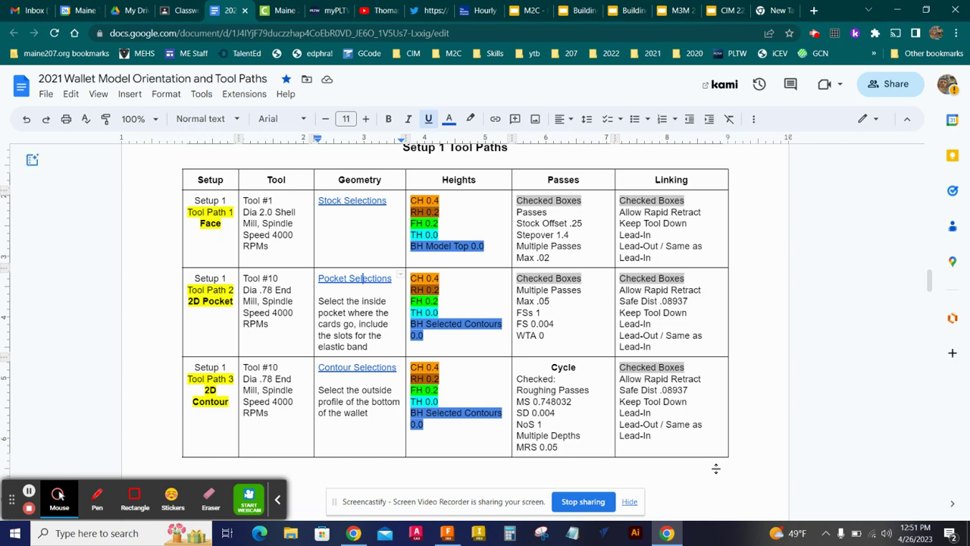
{"action": "left_click", "coordinate": [671, 535]}
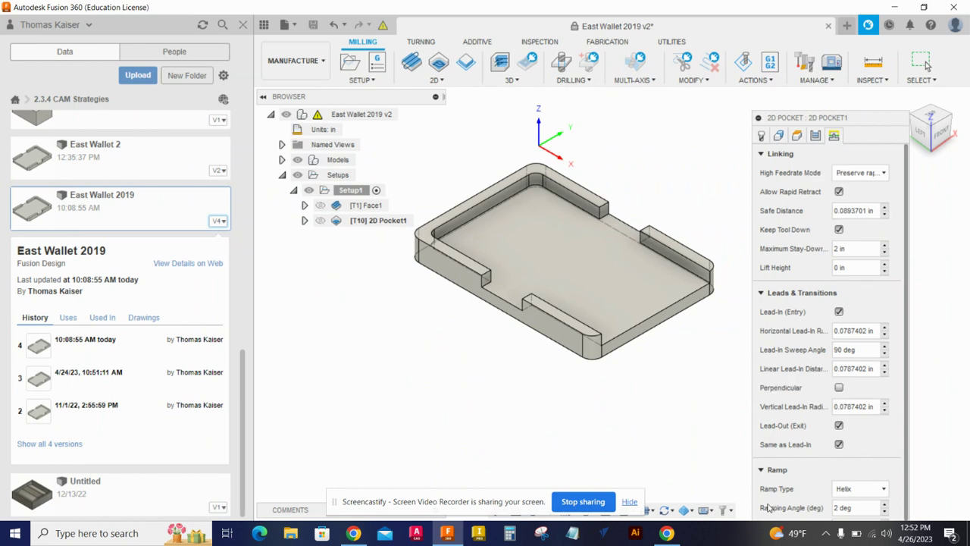
{"action": "left_click_drag", "start_coordinate": [860, 116], "coordinate": [854, 29]}
{"action": "left_click", "coordinate": [837, 511]}
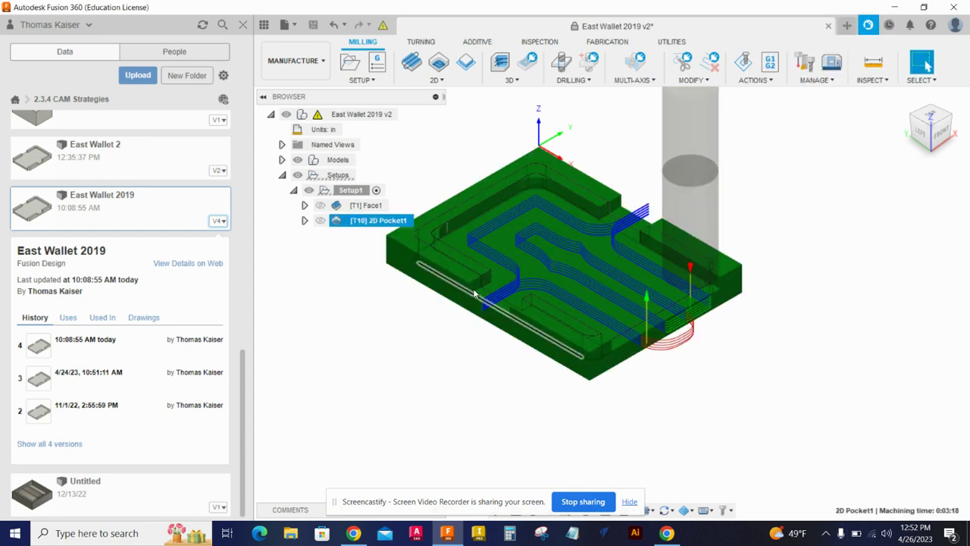
- Inspect the generated 2D Pocket toolpath and play its machining simulation, closing the simulation and clearing the selection
{"action": "scroll", "coordinate": [524, 250], "scroll_direction": "up", "scroll_amount": 5}
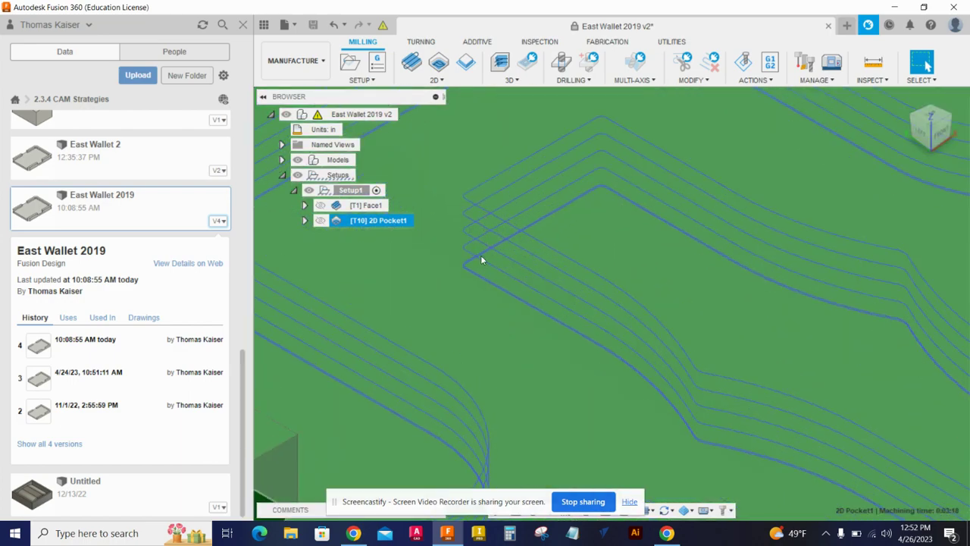
{"action": "scroll", "coordinate": [492, 284], "scroll_direction": "down", "scroll_amount": 5}
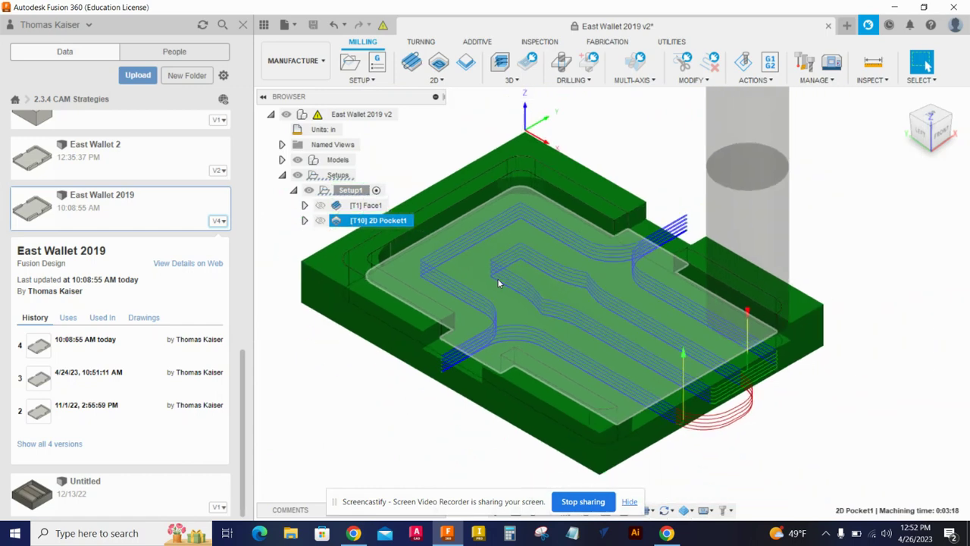
{"action": "scroll", "coordinate": [518, 274], "scroll_direction": "down", "scroll_amount": 1}
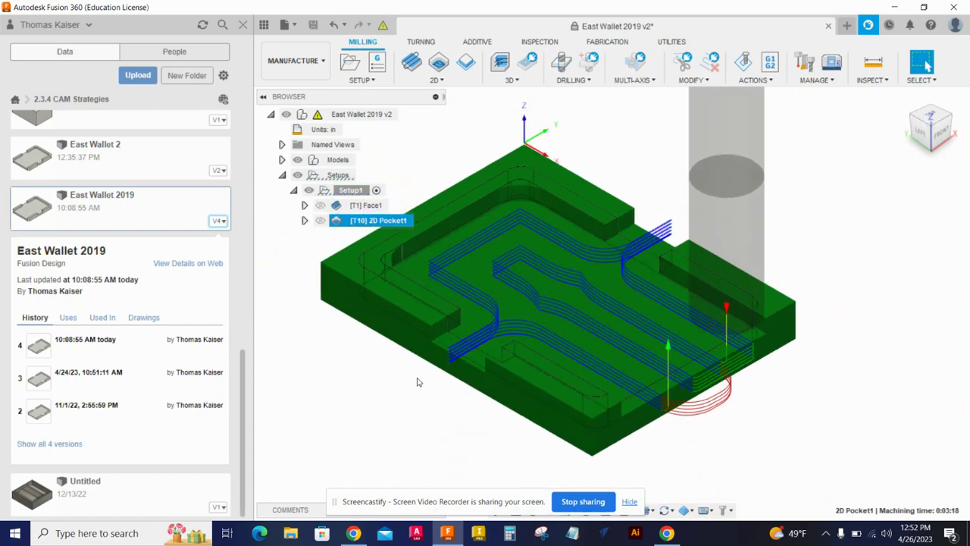
{"action": "scroll", "coordinate": [591, 342], "scroll_direction": "down", "scroll_amount": 2}
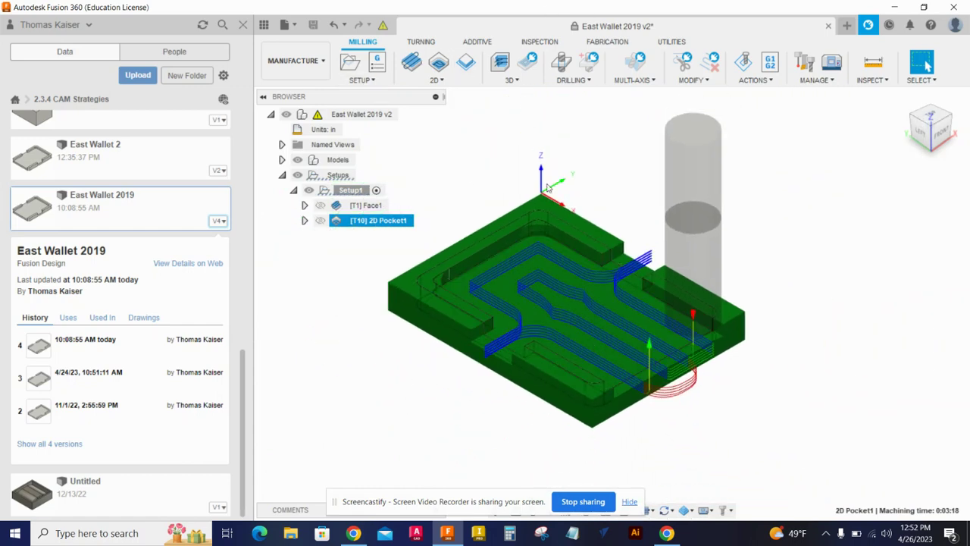
{"action": "right_click", "coordinate": [347, 220]}
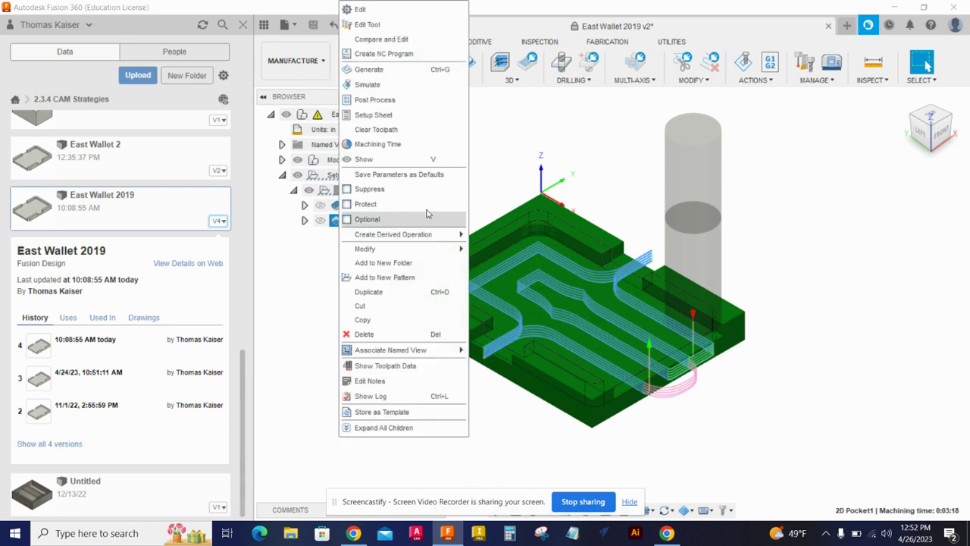
{"action": "left_click", "coordinate": [368, 90]}
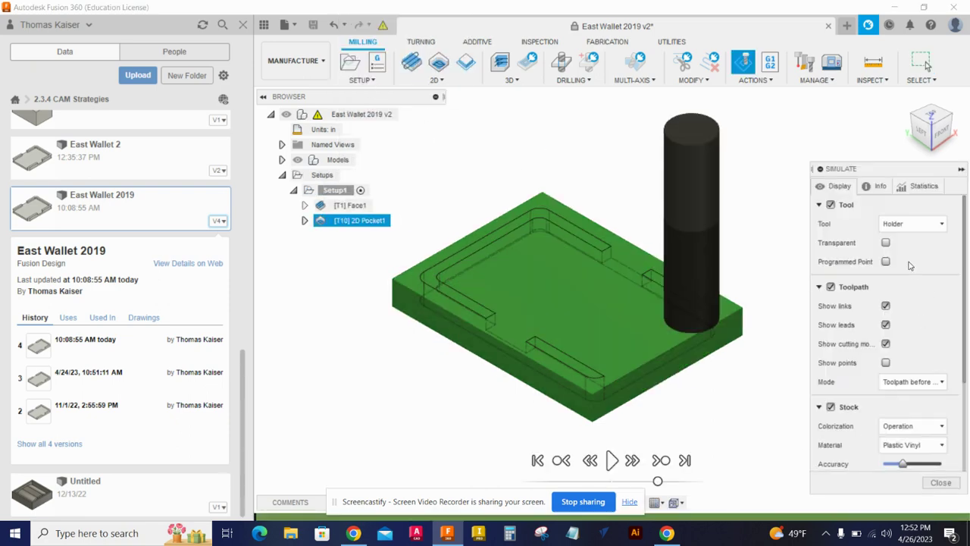
{"action": "left_click", "coordinate": [613, 460]}
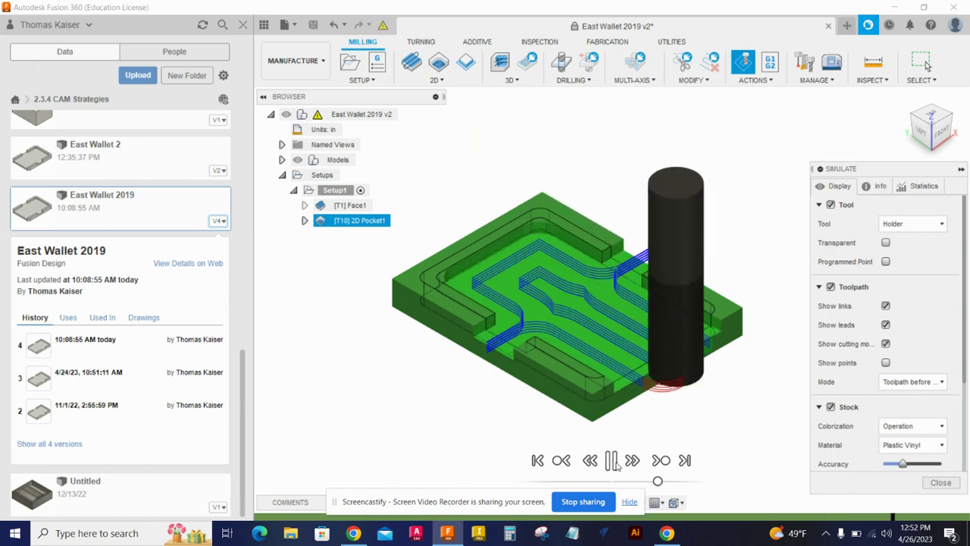
{"action": "left_click", "coordinate": [613, 460]}
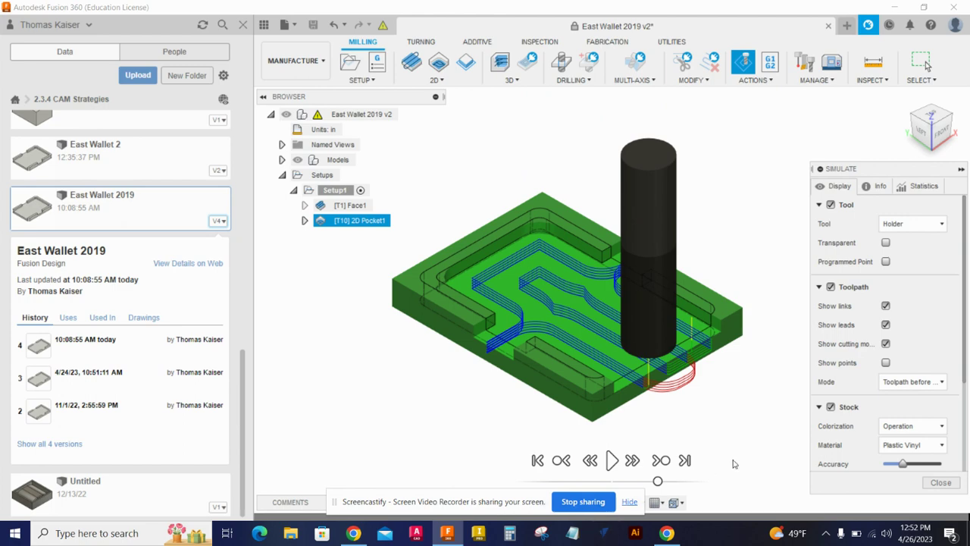
{"action": "left_click", "coordinate": [943, 482]}
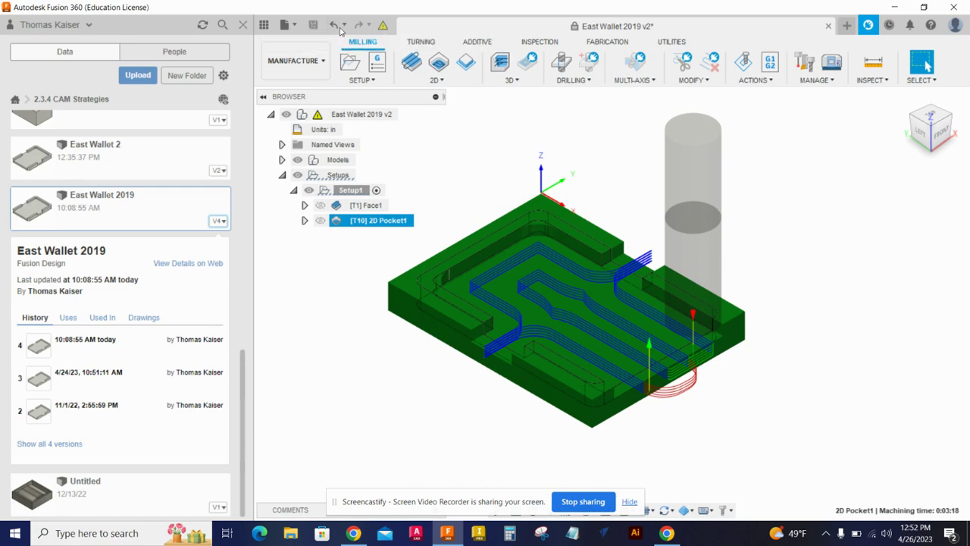
{"action": "left_click", "coordinate": [521, 170]}
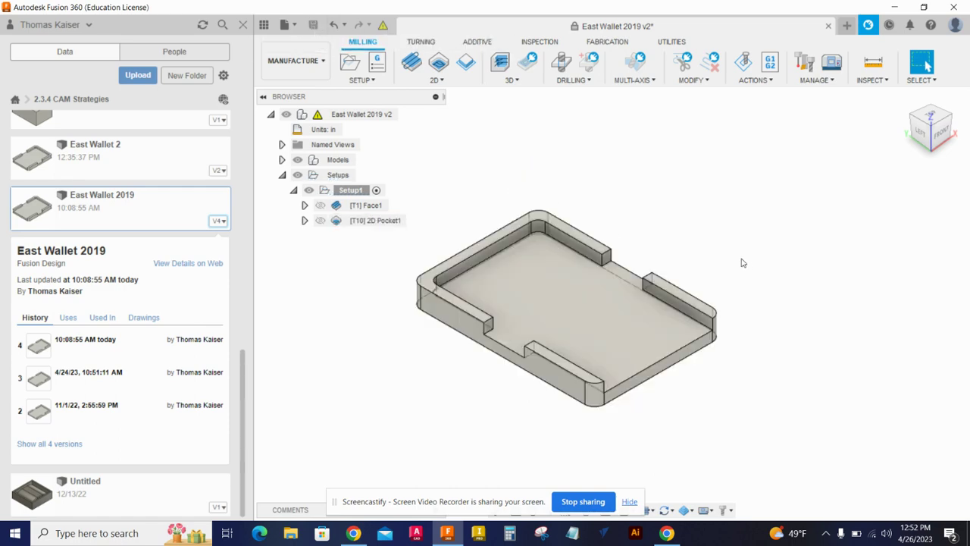
{"action": "left_click", "coordinate": [365, 205]}
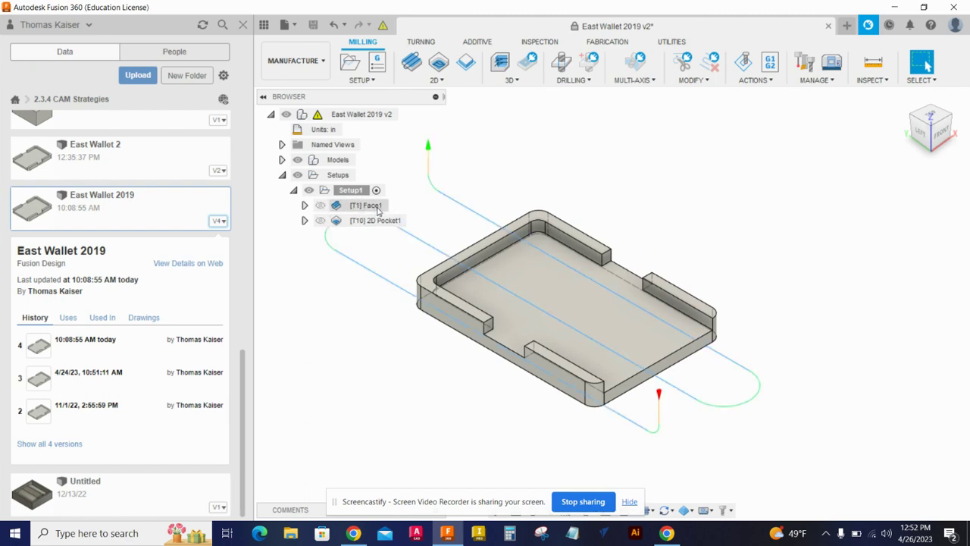
- Read the document's 2D Contour row in Chrome and open its Contour Selections reference to examine which wallet edge to cut
{"action": "left_click", "coordinate": [666, 532]}
{"action": "scroll", "coordinate": [250, 375], "scroll_direction": "down", "scroll_amount": 2}
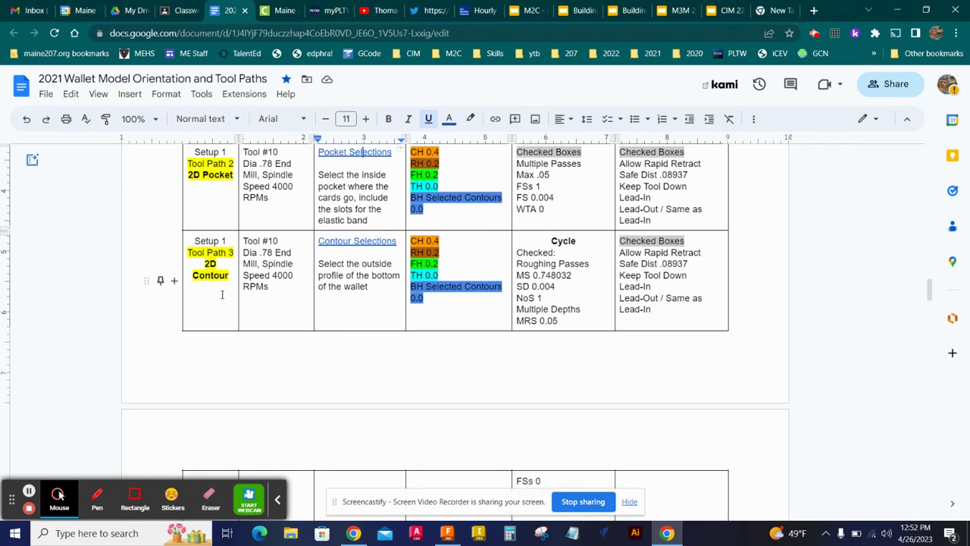
{"action": "left_click", "coordinate": [354, 240]}
{"action": "left_click", "coordinate": [426, 332]}
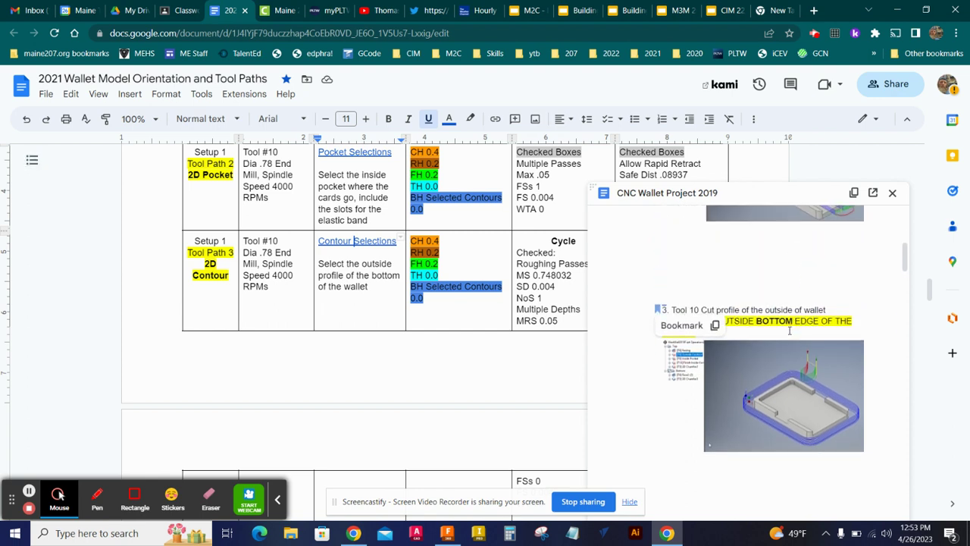
{"action": "left_click", "coordinate": [872, 193]}
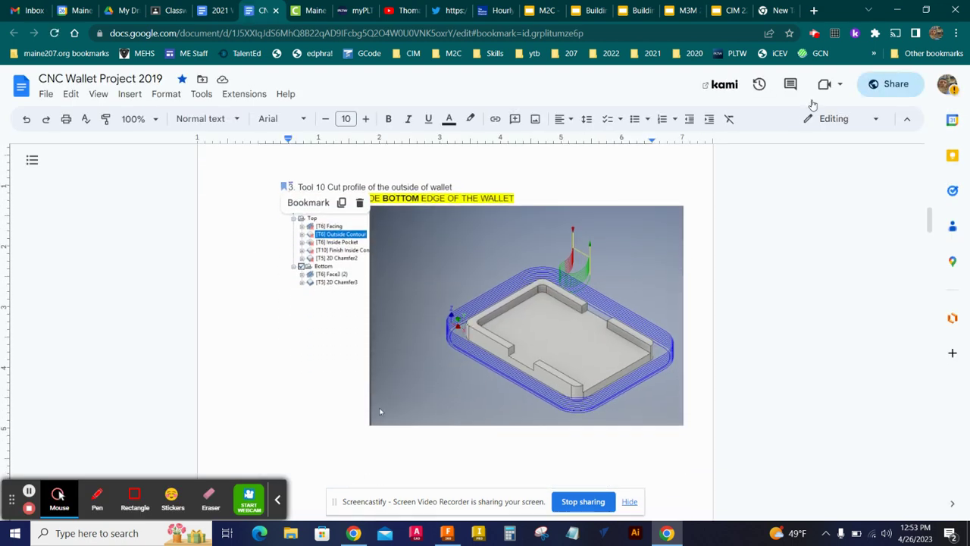
{"action": "left_click", "coordinate": [896, 10]}
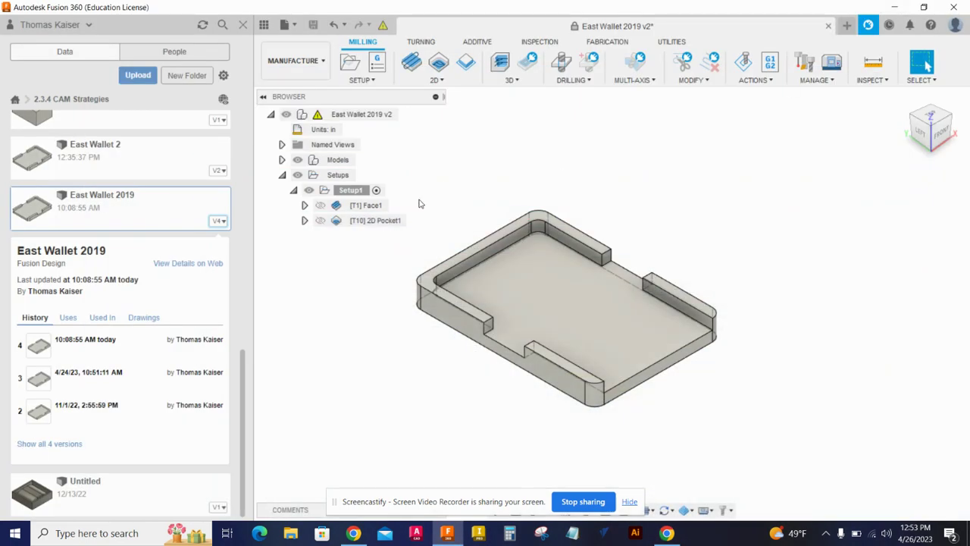
- Create a 2D Contour operation in Fusion 360 and select the wallet's outside bottom edge as the contour
{"action": "left_click", "coordinate": [437, 80]}
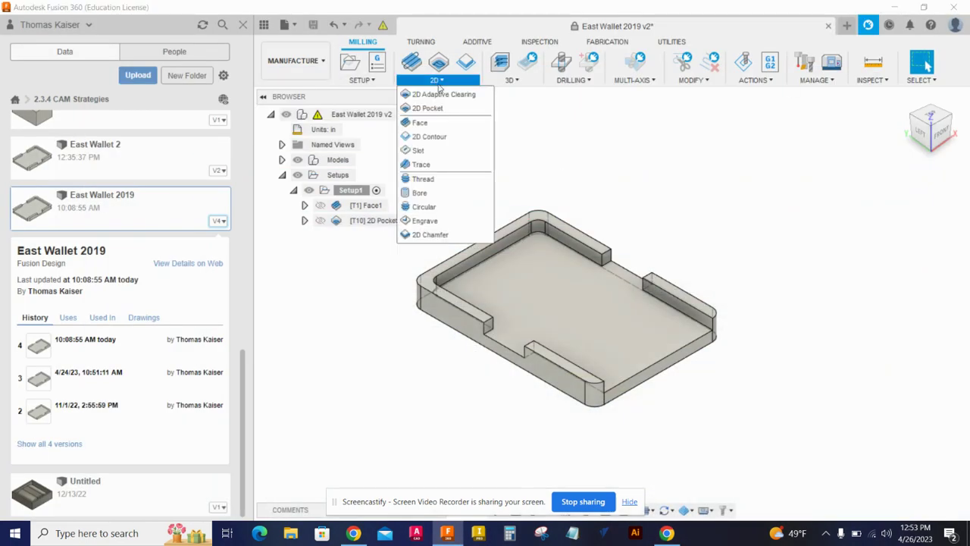
{"action": "left_click", "coordinate": [429, 136]}
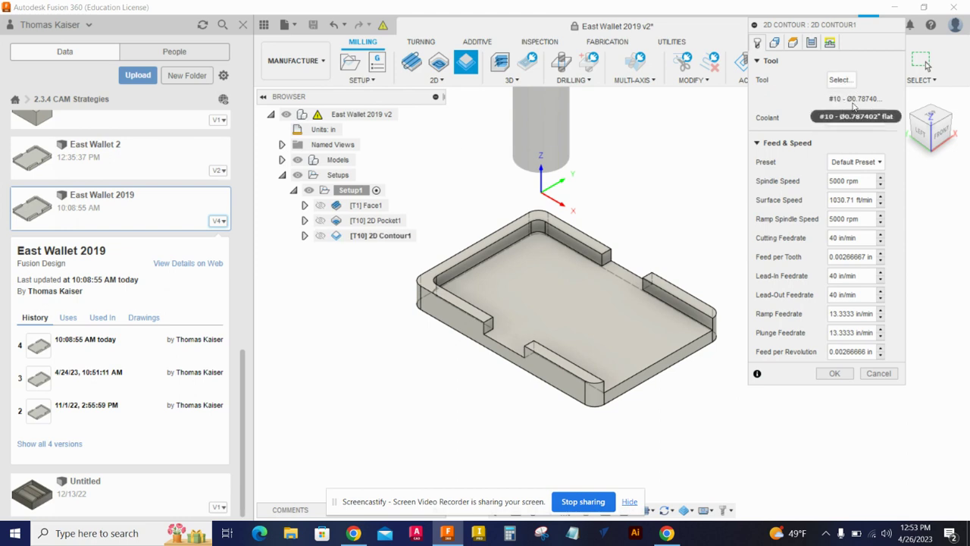
{"action": "left_click", "coordinate": [774, 43]}
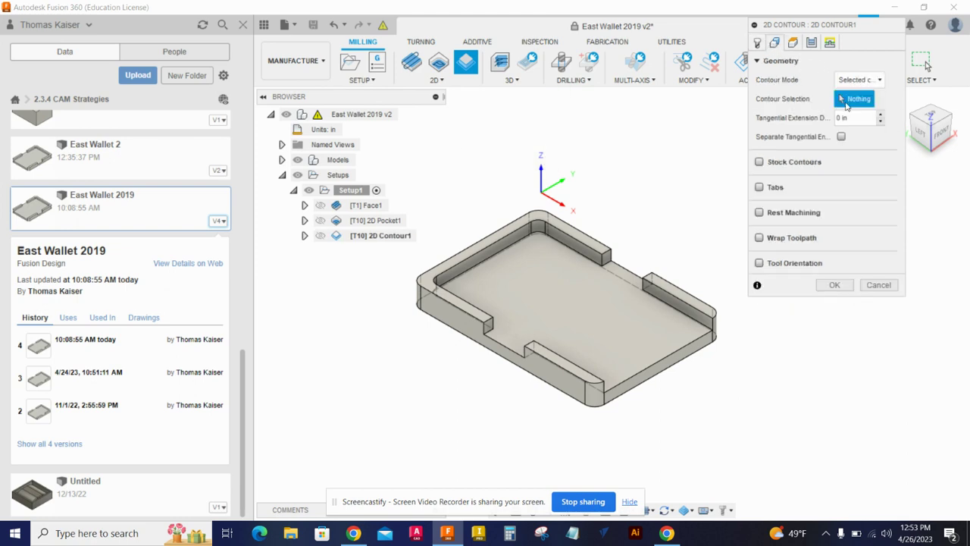
{"action": "left_click", "coordinate": [659, 376]}
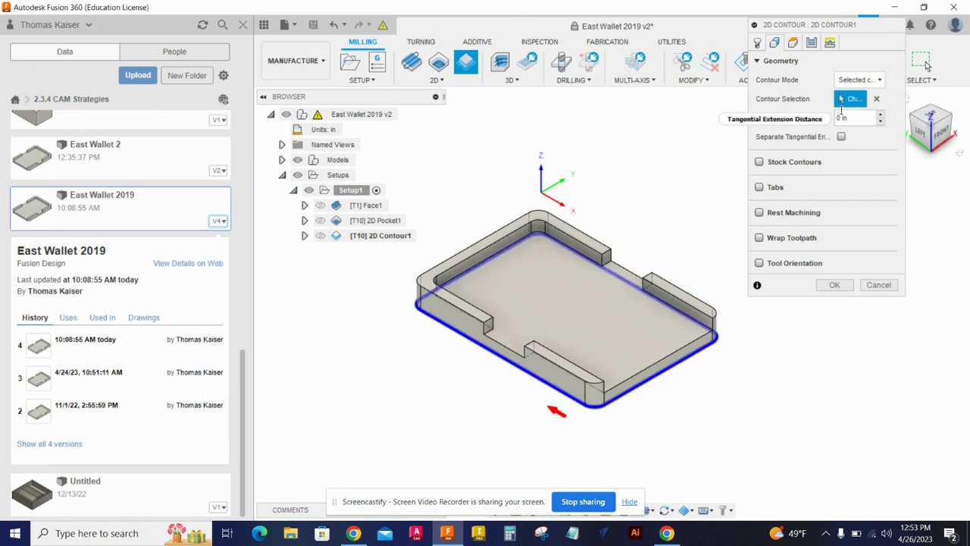
- Review the 2D Contour's Heights and Passes settings and check the 2D Contour row of the Setup 1 Tool Paths table in Chrome
{"action": "left_click", "coordinate": [793, 43]}
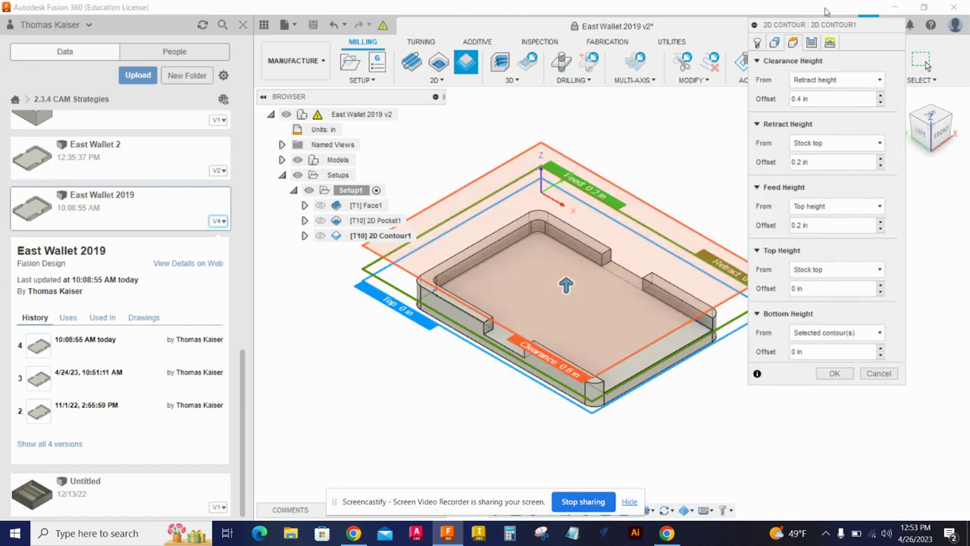
{"action": "left_click", "coordinate": [811, 42]}
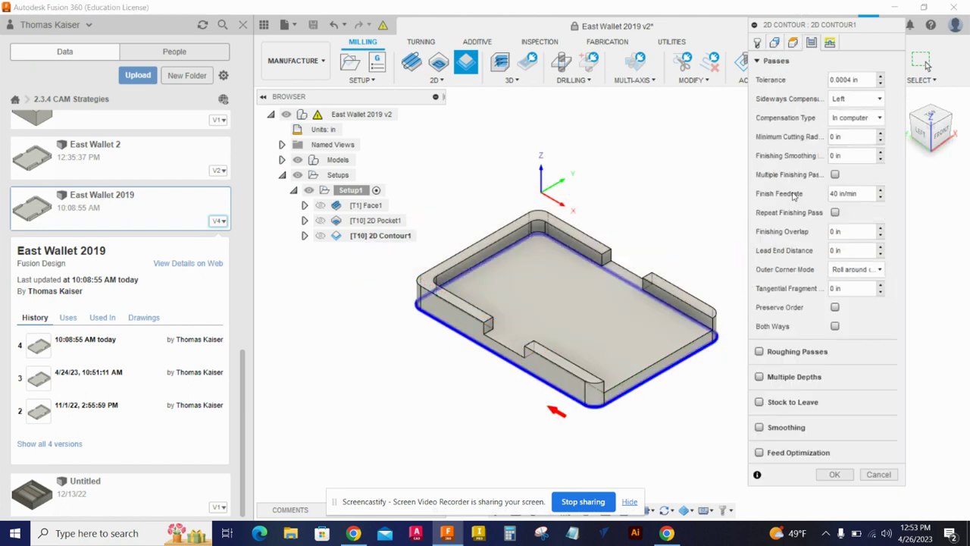
{"action": "left_click", "coordinate": [664, 534]}
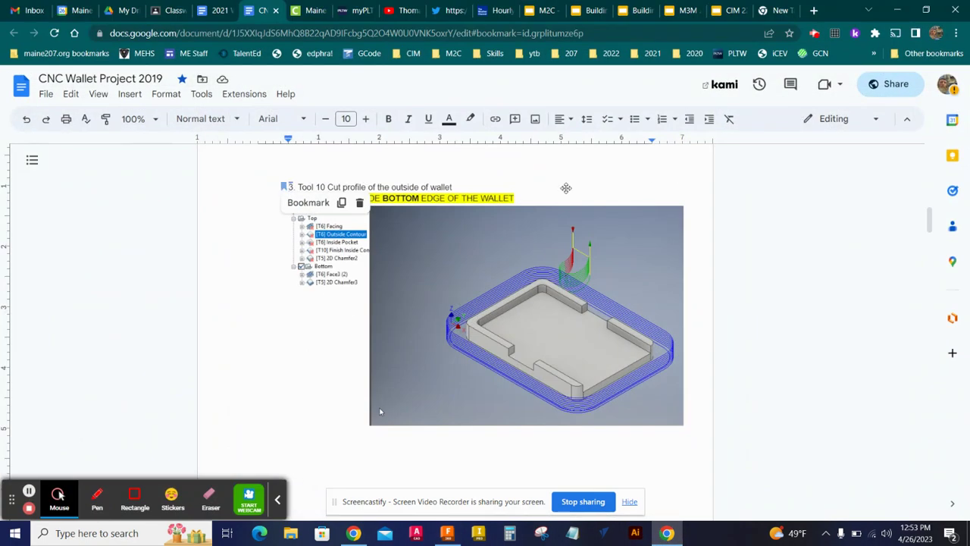
{"action": "left_click", "coordinate": [218, 10]}
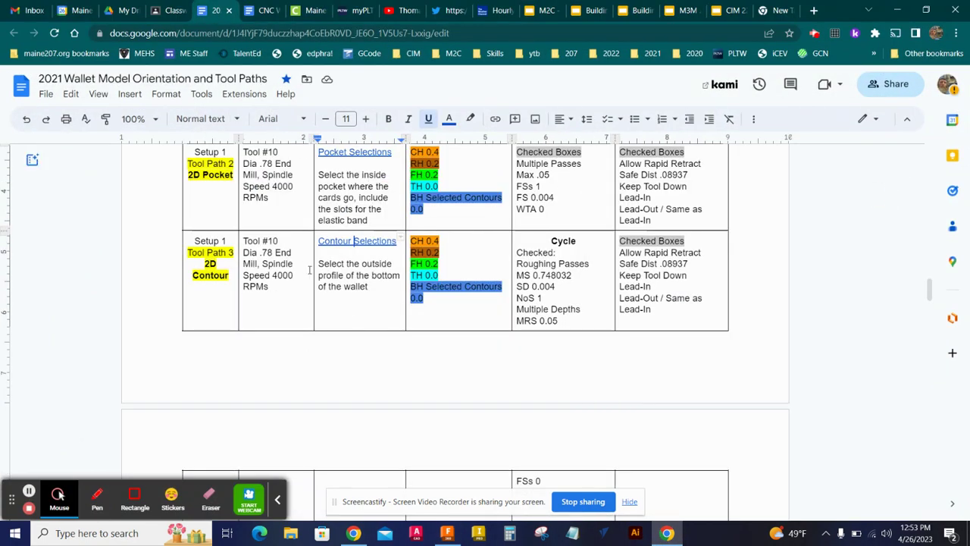
{"action": "scroll", "coordinate": [587, 334], "scroll_direction": "up", "scroll_amount": 1}
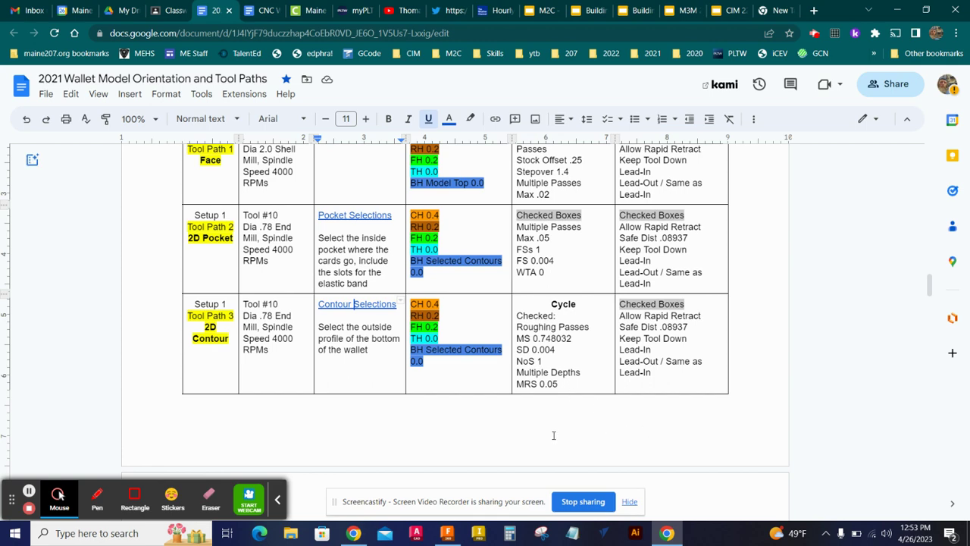
{"action": "left_click", "coordinate": [667, 535]}
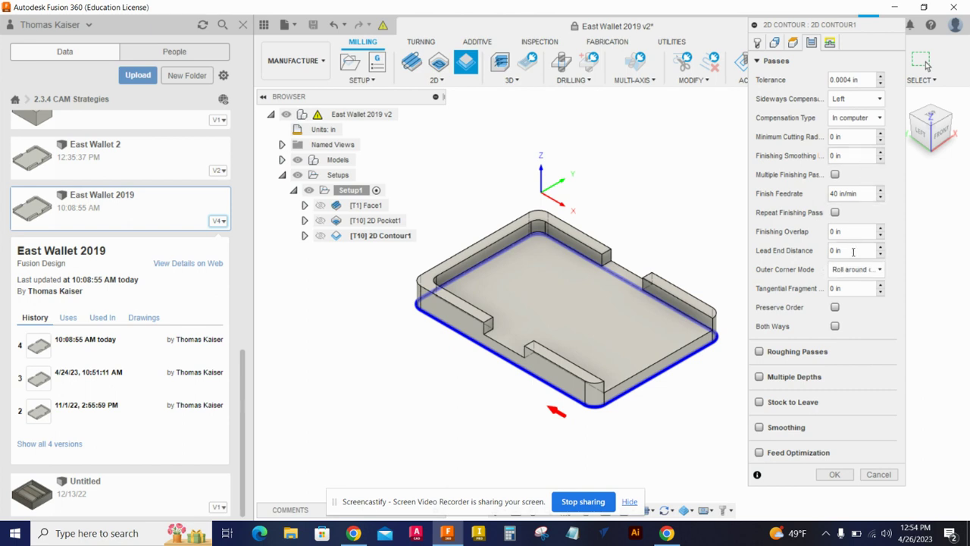
- Enable Multiple Depths and Roughing Passes for the 2D Contour, checking the stepover and smoothing values against the document in Chrome
{"action": "left_click", "coordinate": [760, 376]}
{"action": "scroll", "coordinate": [815, 423], "scroll_direction": "down", "scroll_amount": 2}
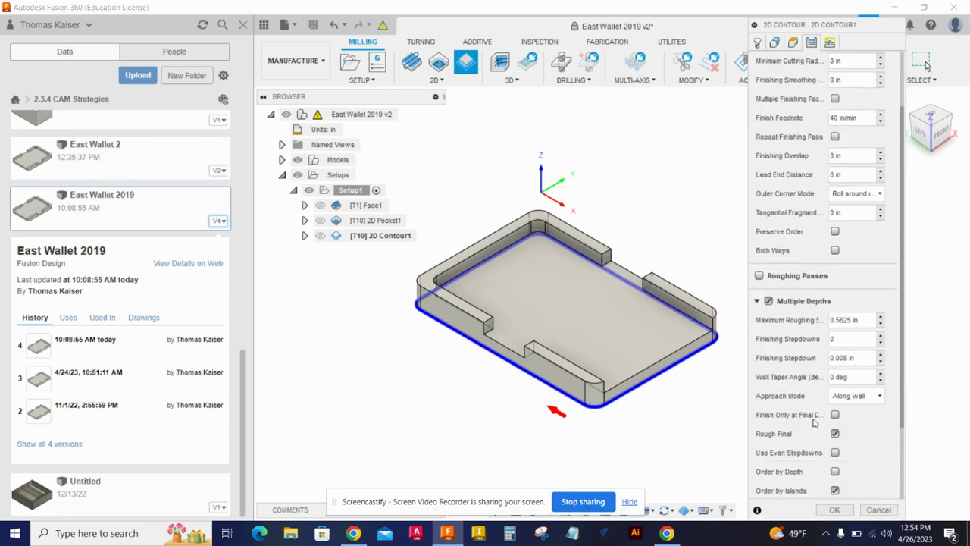
{"action": "left_click", "coordinate": [666, 532]}
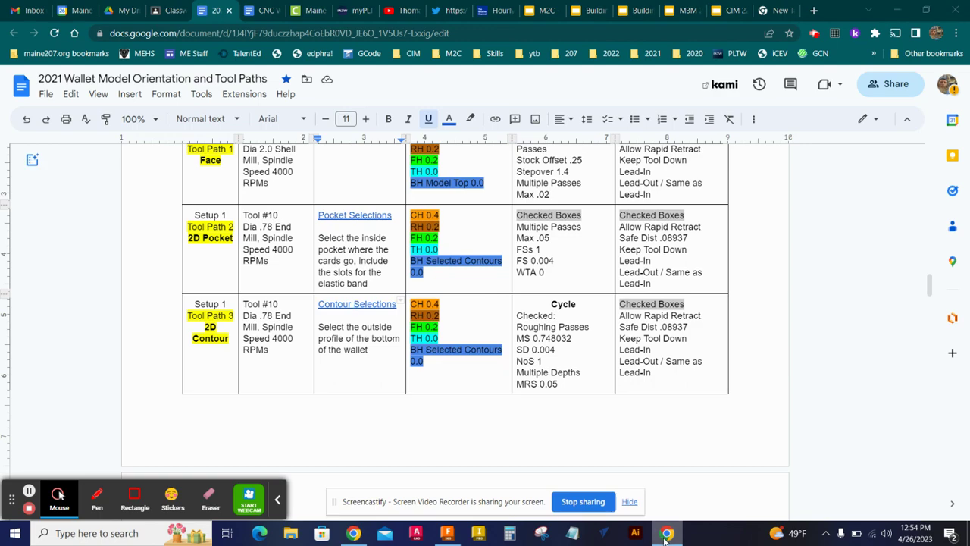
{"action": "left_click", "coordinate": [666, 532]}
{"action": "left_click", "coordinate": [759, 276]}
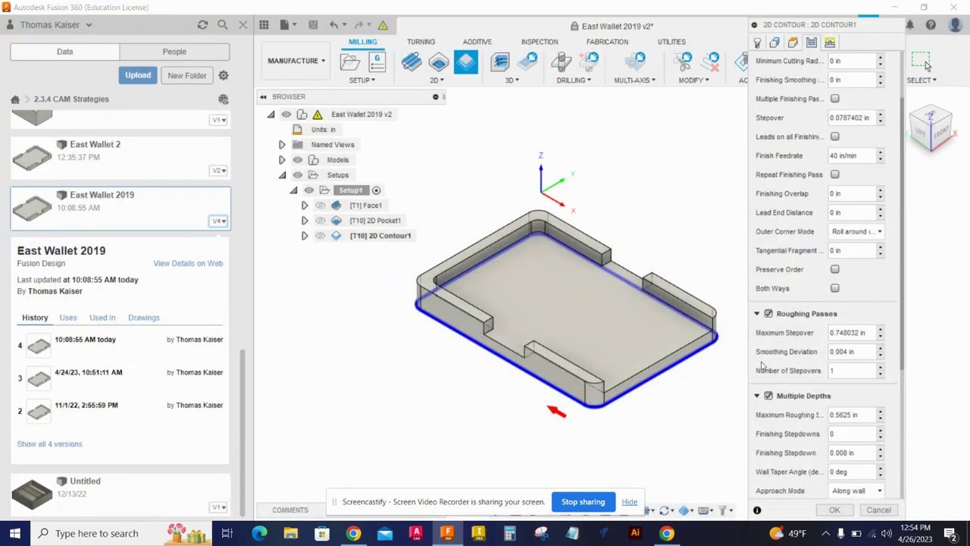
{"action": "left_click", "coordinate": [675, 535]}
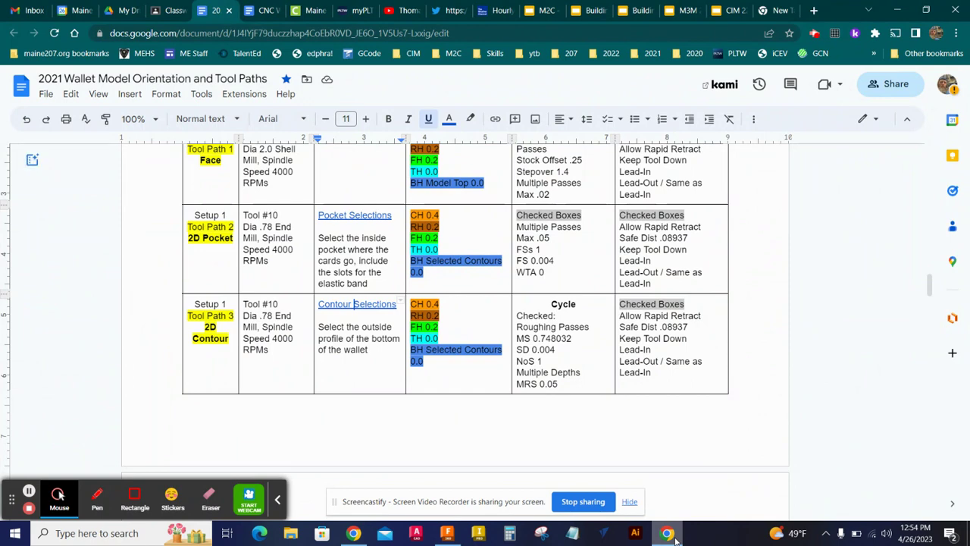
{"action": "left_click", "coordinate": [675, 536]}
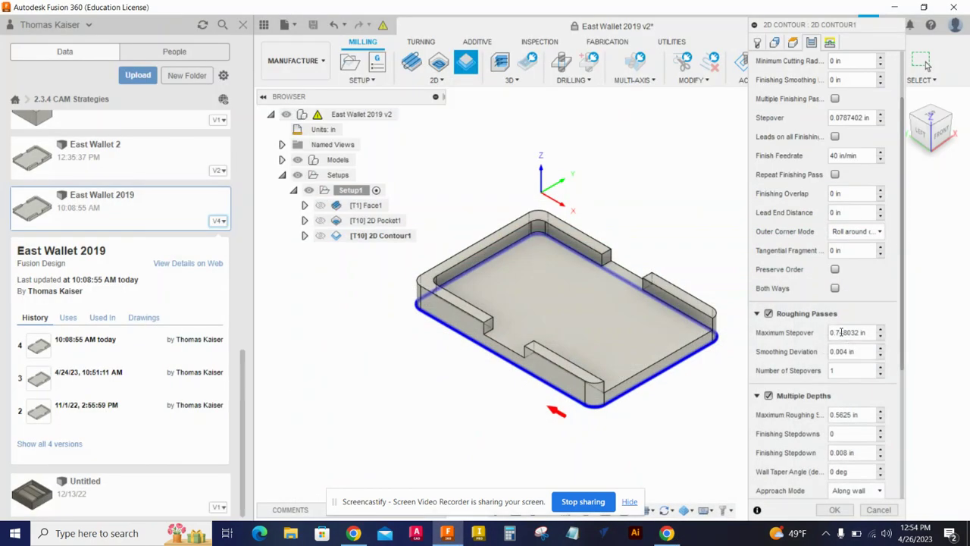
{"action": "left_click", "coordinate": [666, 533]}
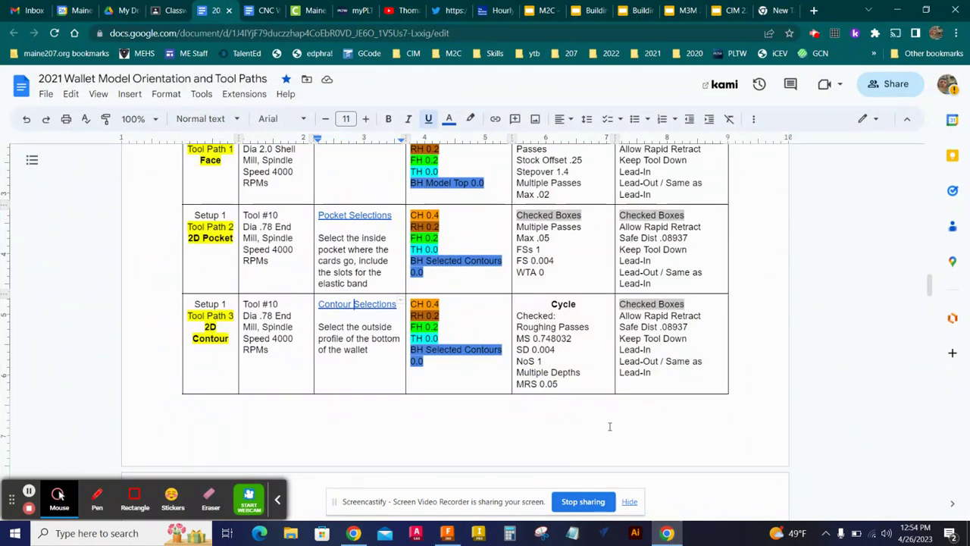
{"action": "left_click", "coordinate": [666, 533]}
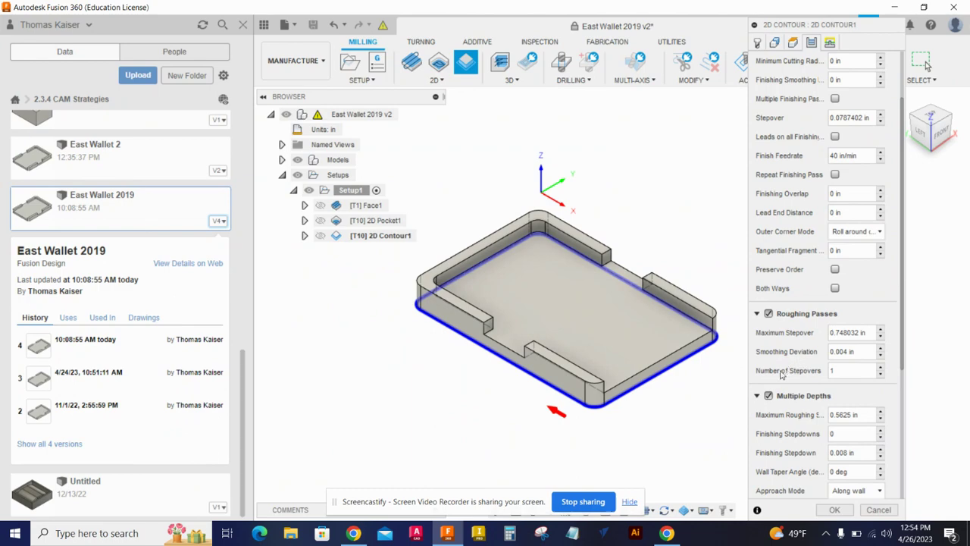
- Set the 2D Contour's maximum roughing stepdown to .05 in, checking the Multiple Depths values against the document in Chrome
{"action": "left_click", "coordinate": [666, 533]}
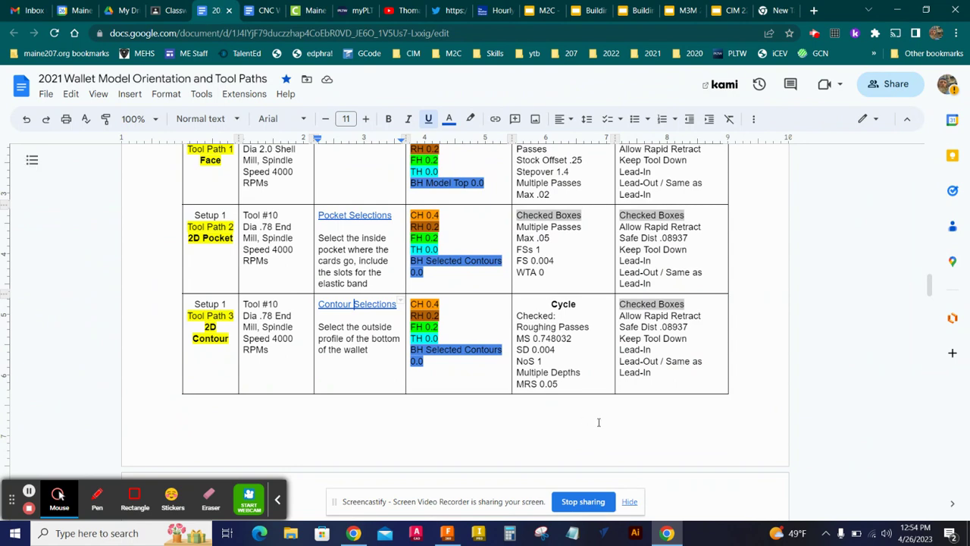
{"action": "left_click", "coordinate": [666, 531]}
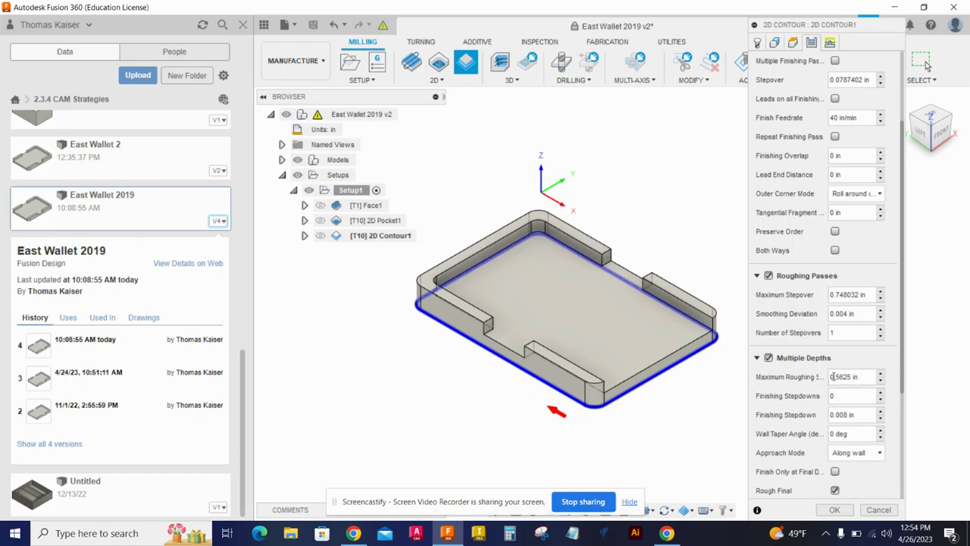
{"action": "triple_click", "coordinate": [864, 377]}
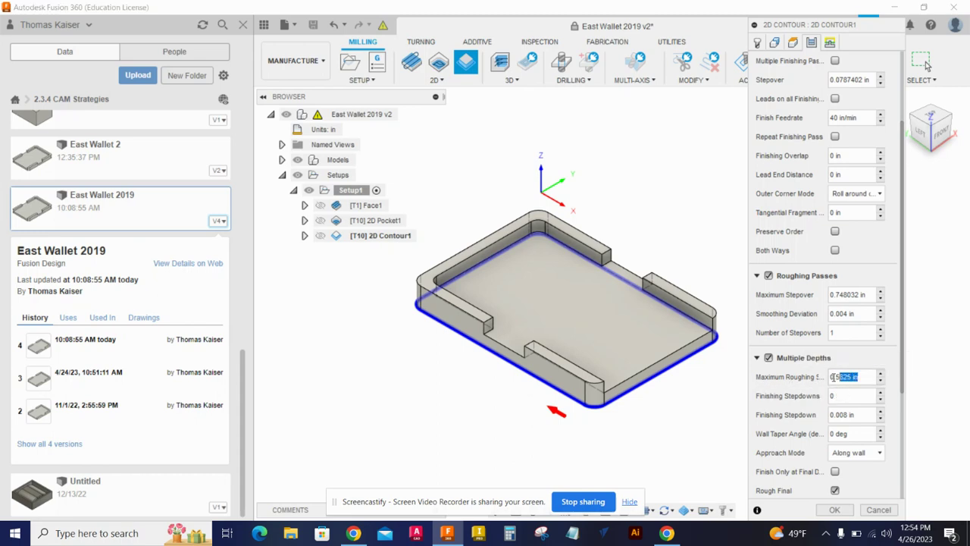
{"action": "type", "text": ".05"}
{"action": "left_click", "coordinate": [667, 533]}
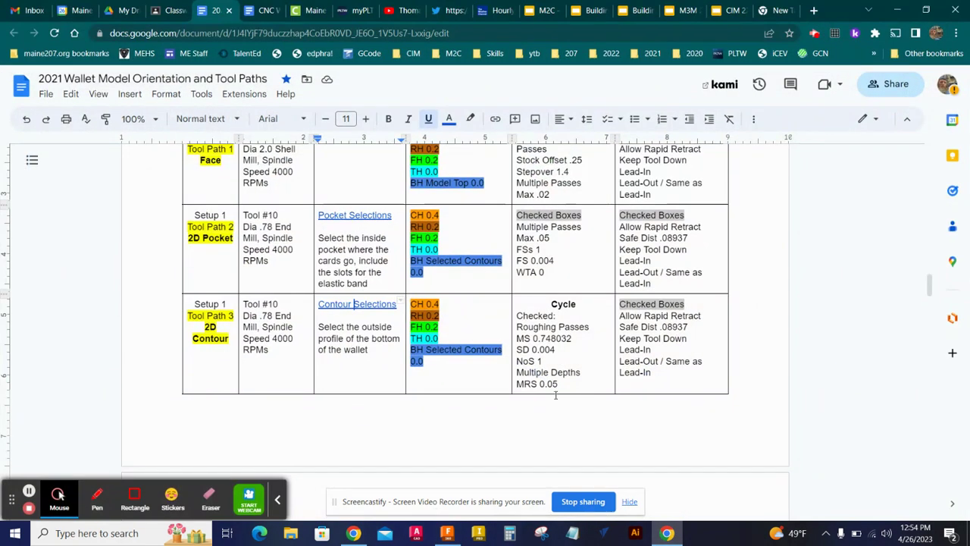
{"action": "left_click", "coordinate": [559, 387]}
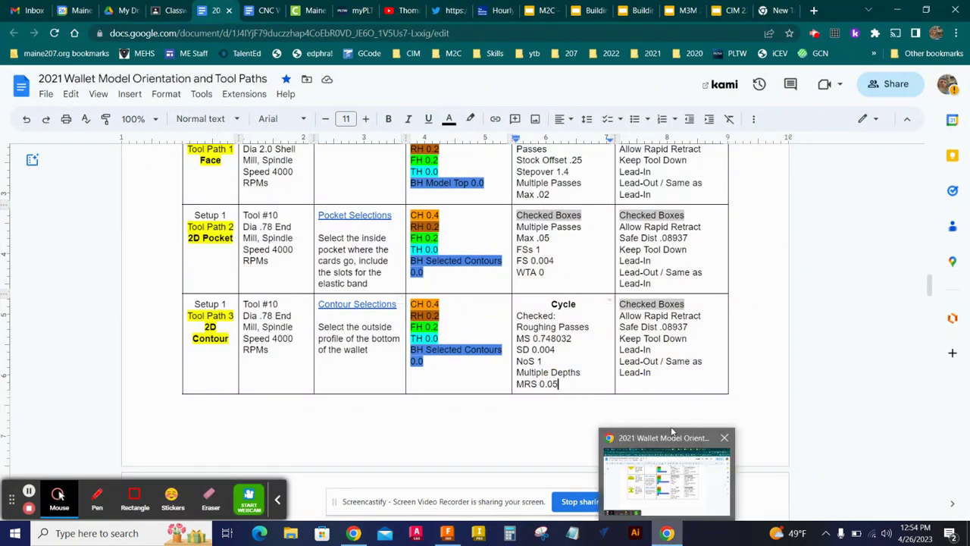
{"action": "left_click", "coordinate": [671, 530]}
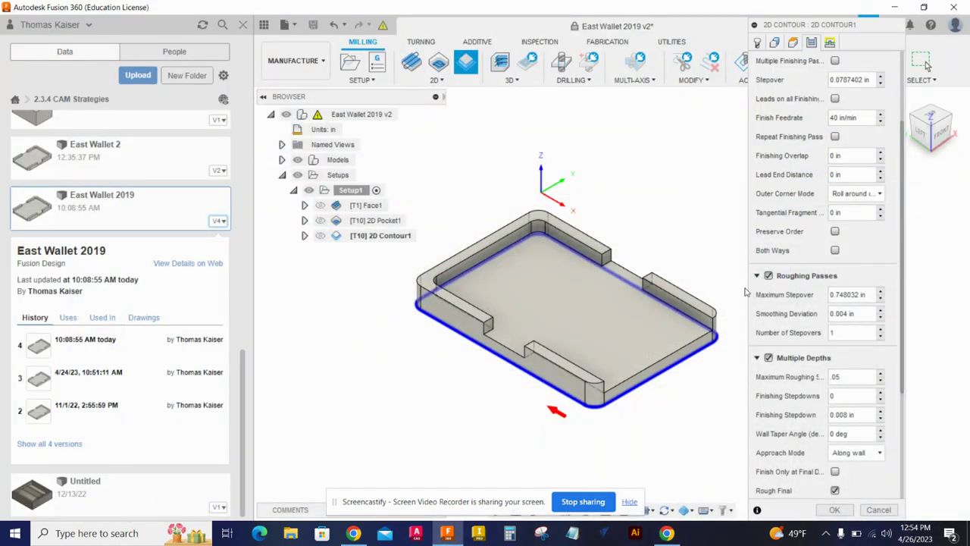
{"action": "scroll", "coordinate": [769, 392], "scroll_direction": "down", "scroll_amount": 1}
{"action": "scroll", "coordinate": [768, 393], "scroll_direction": "down", "scroll_amount": 3}
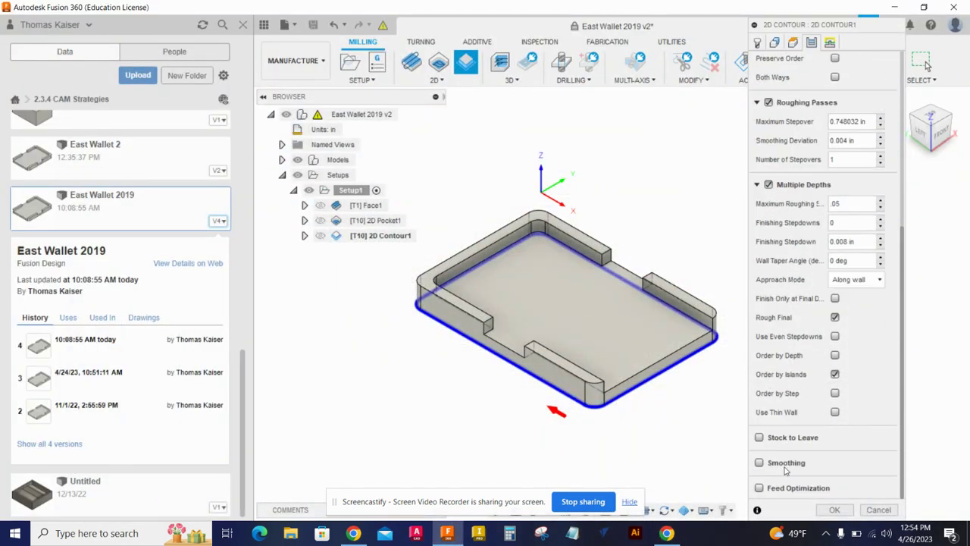
- Compare the 2D Contour's Linking settings with the document's Tool Path 3 row in Chrome and generate the toolpath
{"action": "left_click", "coordinate": [836, 510]}
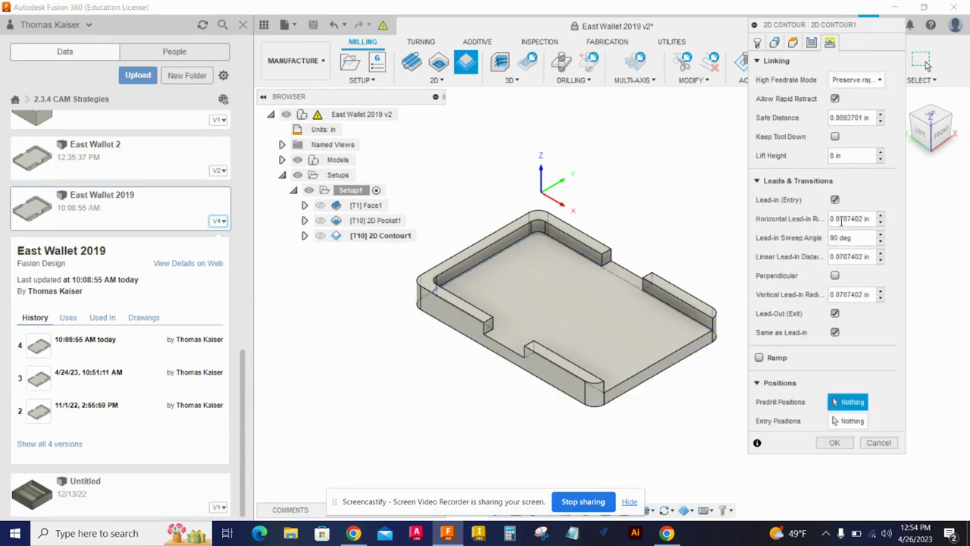
{"action": "left_click", "coordinate": [666, 532]}
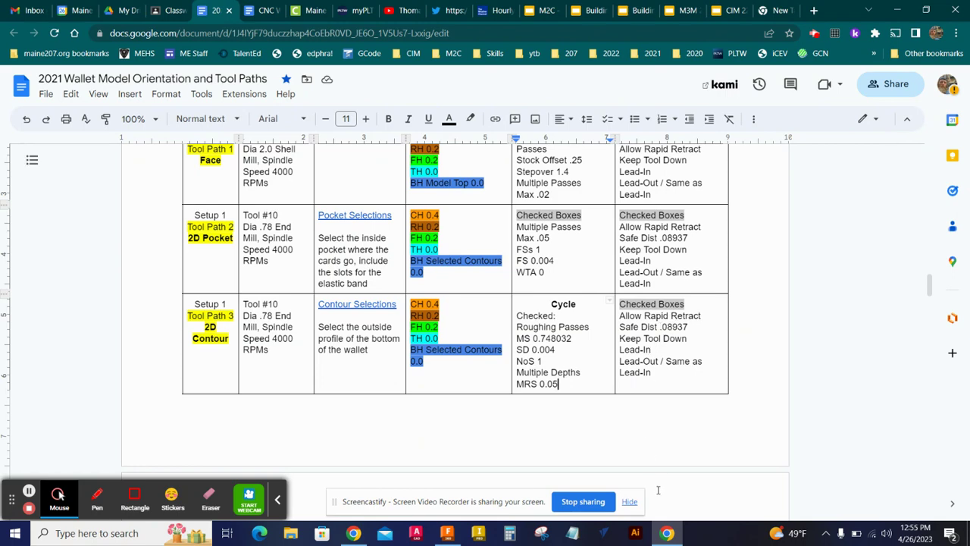
{"action": "left_click", "coordinate": [666, 533]}
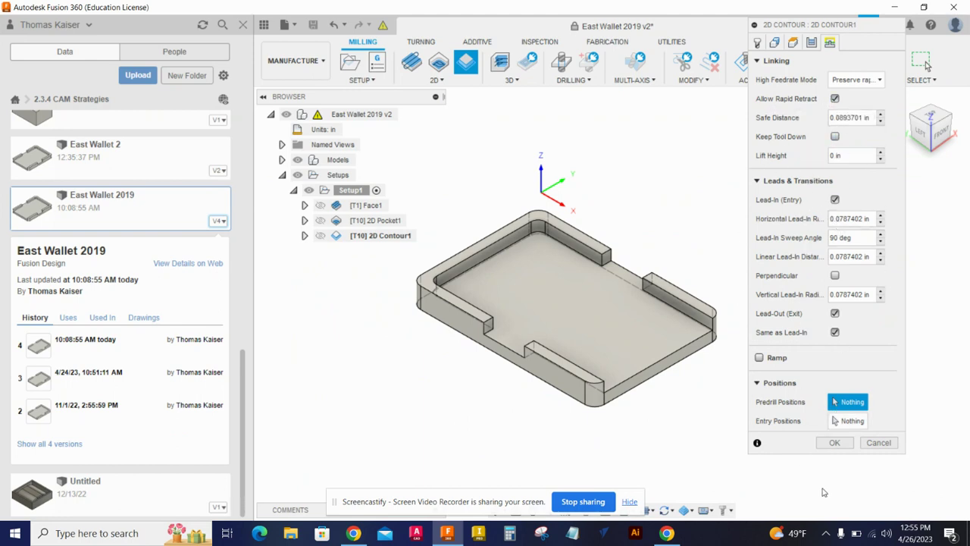
{"action": "left_click", "coordinate": [833, 443]}
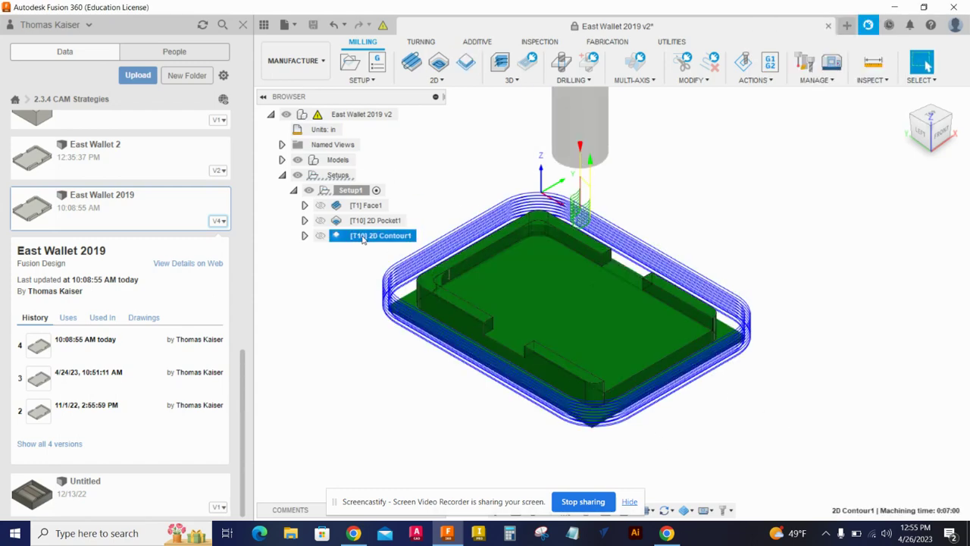
- Simulate the 2D Contour operation around the wallet's outside, examine the cut at a corner, and close the simulation
{"action": "right_click", "coordinate": [337, 236]}
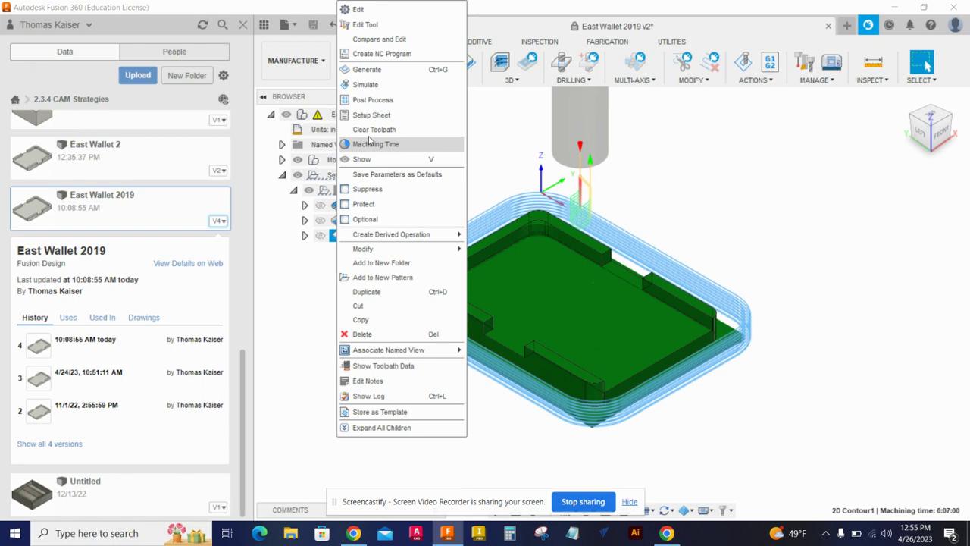
{"action": "left_click", "coordinate": [366, 84]}
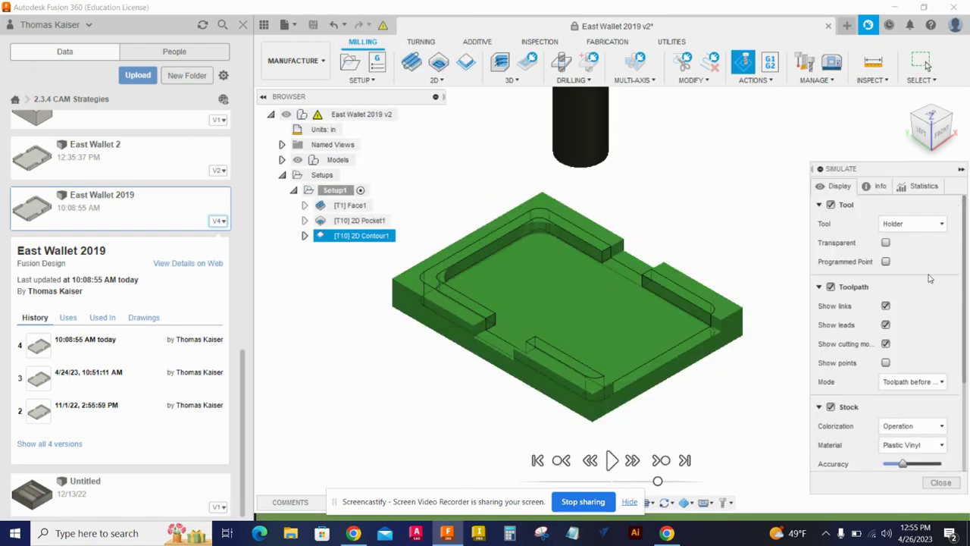
{"action": "left_click", "coordinate": [611, 460]}
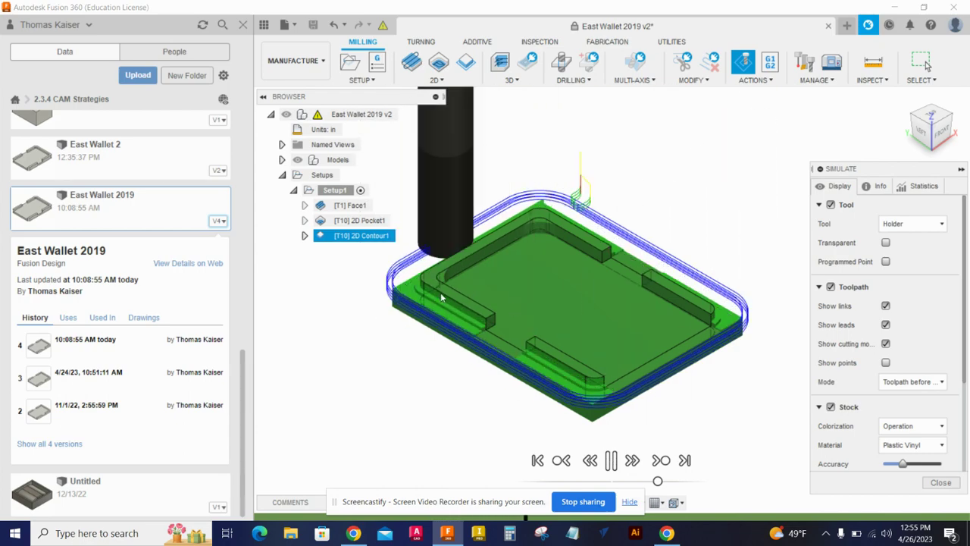
{"action": "scroll", "coordinate": [428, 291], "scroll_direction": "up", "scroll_amount": 10}
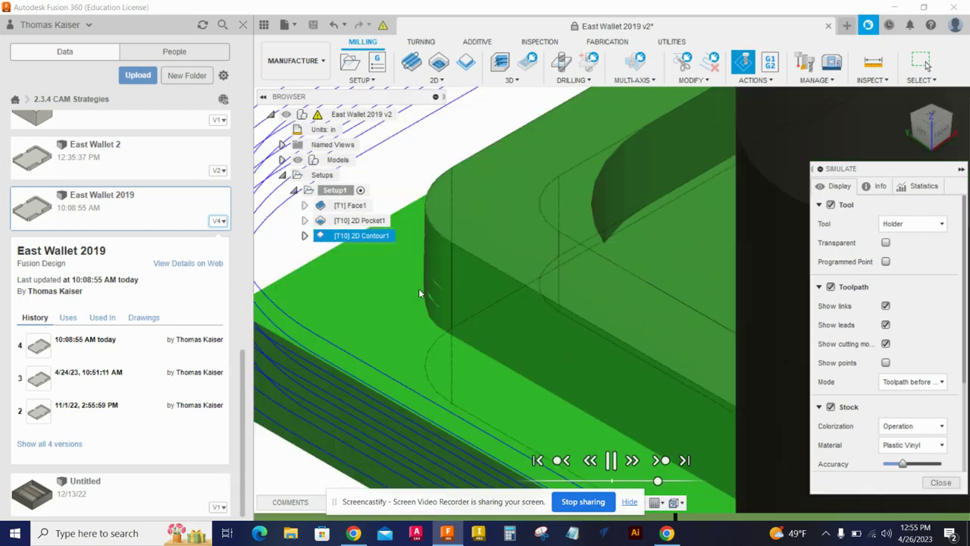
{"action": "scroll", "coordinate": [419, 288], "scroll_direction": "down", "scroll_amount": 10}
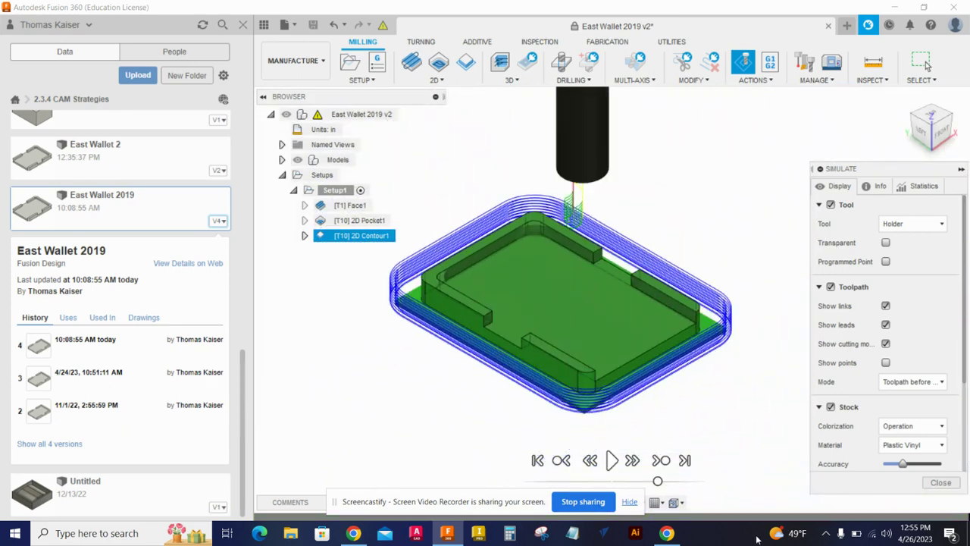
{"action": "left_click", "coordinate": [940, 481]}
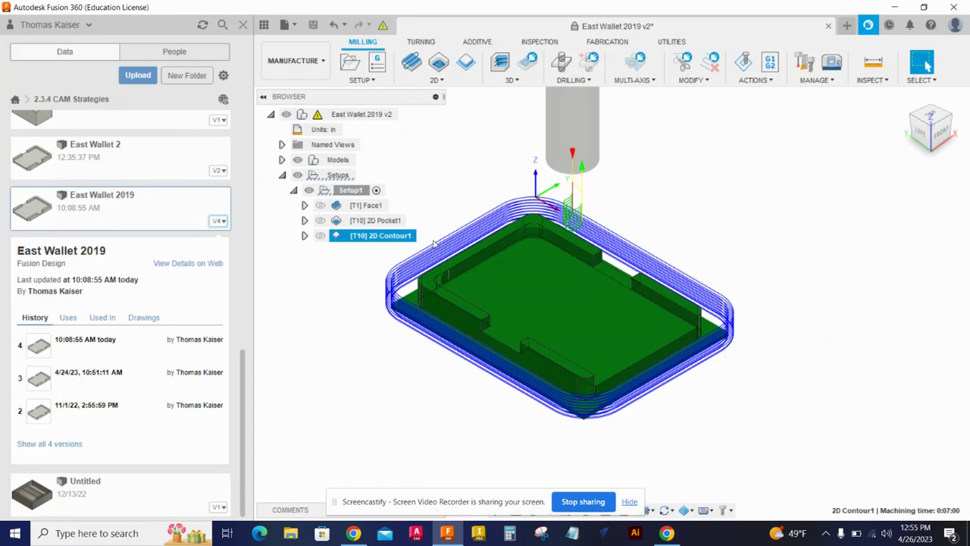
- Create a second 2D Contour operation for the document's Tool Path 4, using tool 7, the 1/4" flat end mill from the cloud WEAST library
{"action": "left_click", "coordinate": [667, 533]}
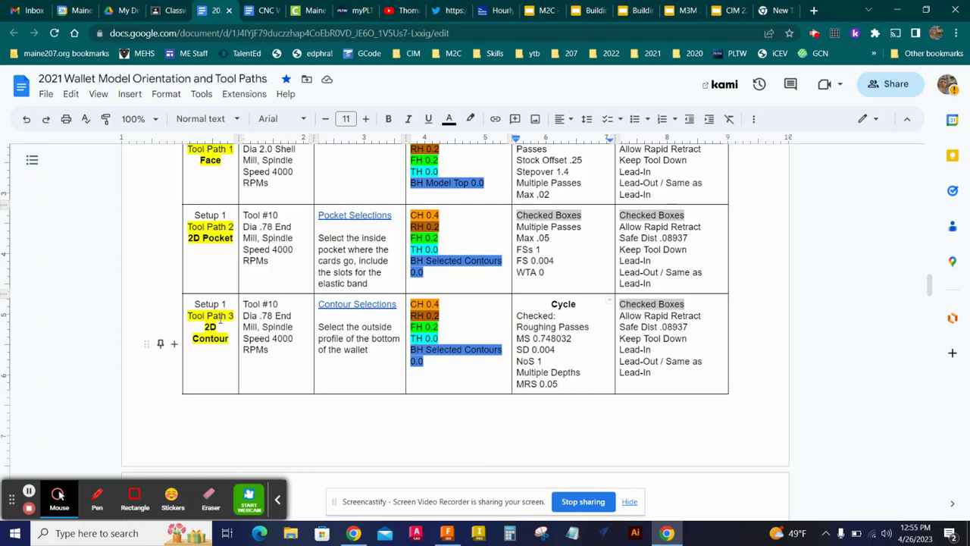
{"action": "scroll", "coordinate": [230, 315], "scroll_direction": "down", "scroll_amount": 5}
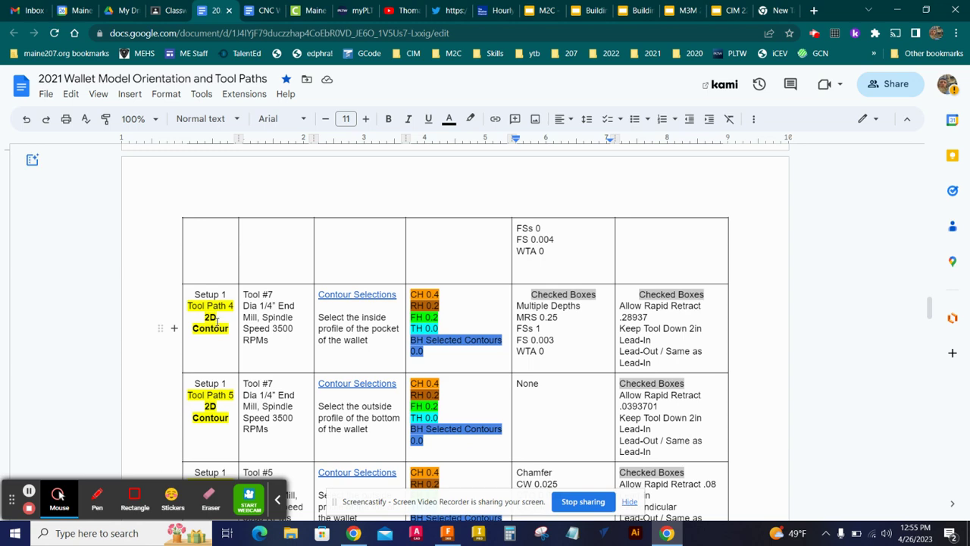
{"action": "left_click", "coordinate": [665, 534]}
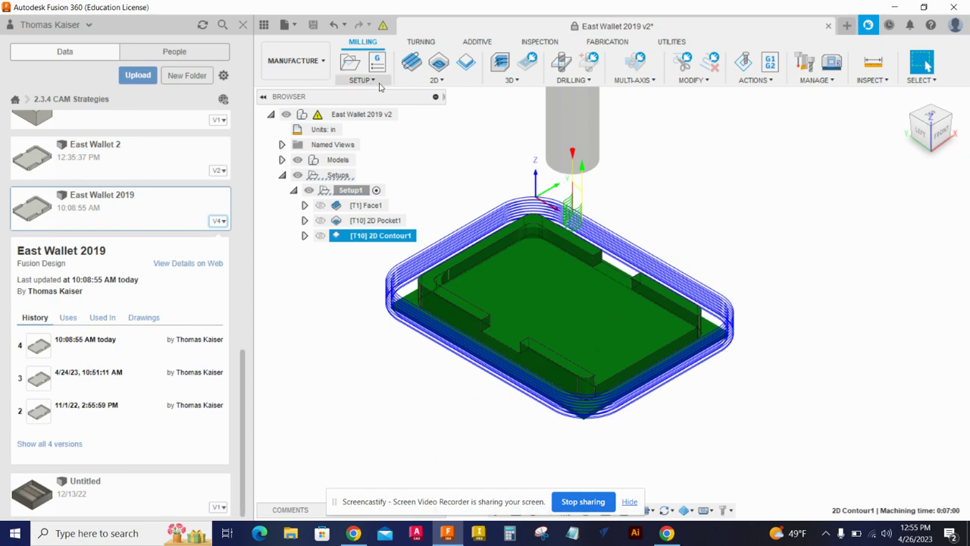
{"action": "left_click", "coordinate": [434, 81]}
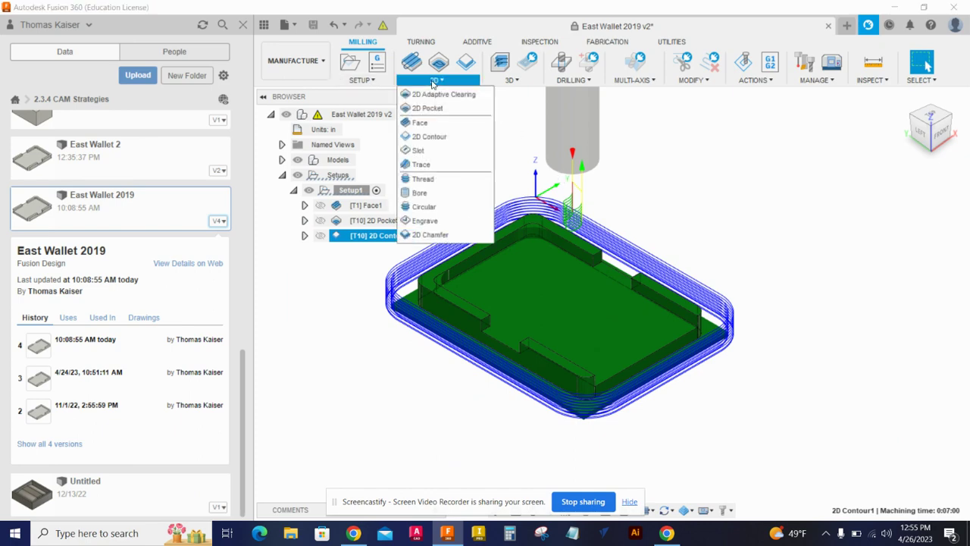
{"action": "left_click", "coordinate": [437, 138]}
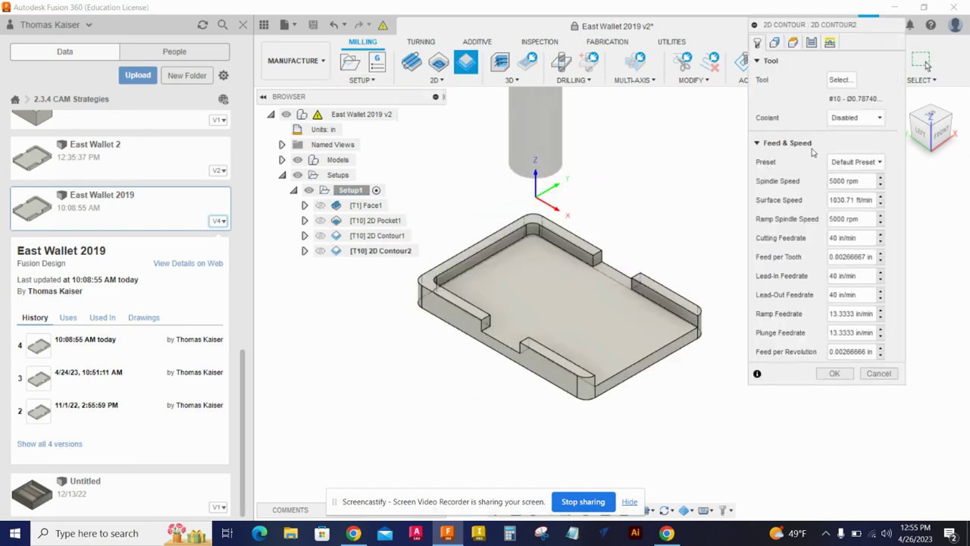
{"action": "left_click", "coordinate": [838, 82]}
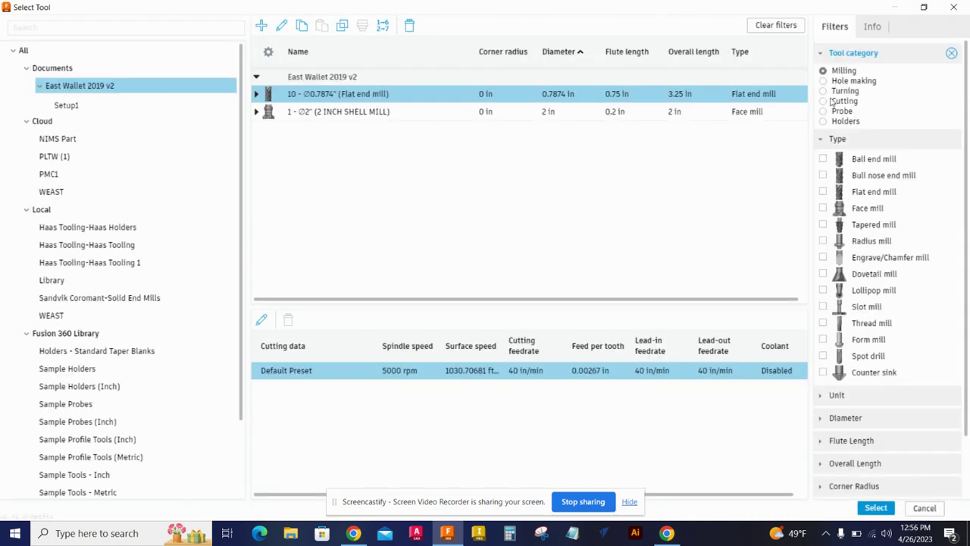
{"action": "left_click", "coordinate": [52, 191]}
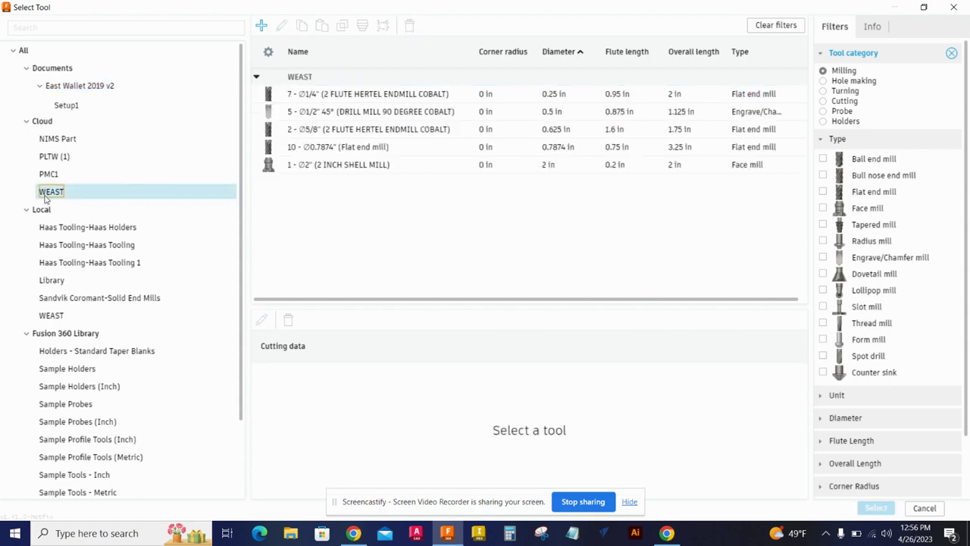
{"action": "left_click", "coordinate": [307, 97]}
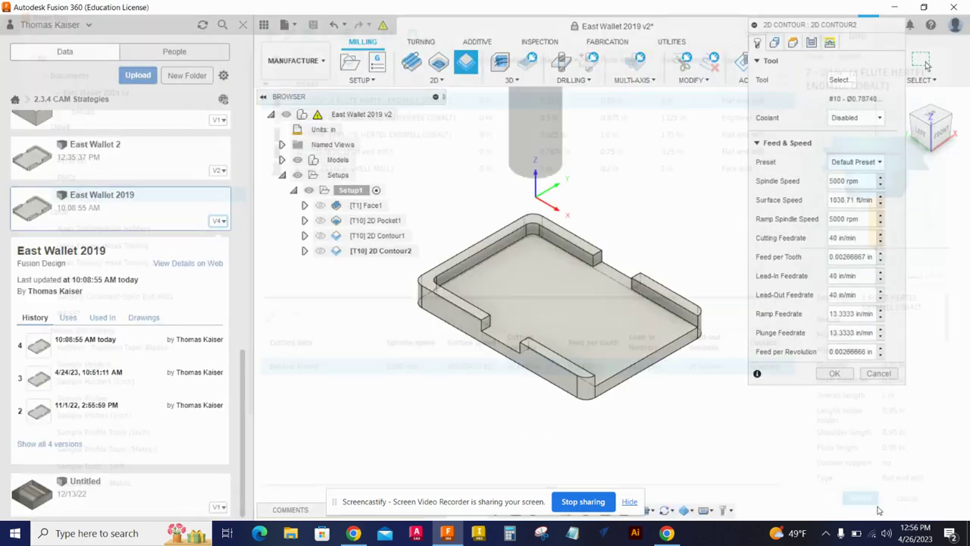
{"action": "left_click", "coordinate": [875, 508]}
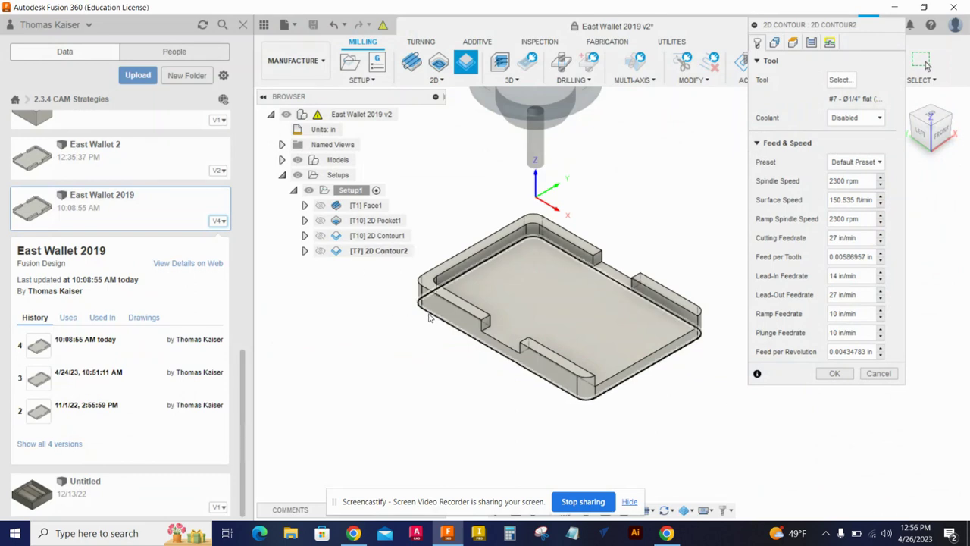
- Review the remaining Setup 1 tool paths in the Chrome document and read which profile Tool Path 4 has to follow
{"action": "left_click", "coordinate": [666, 532]}
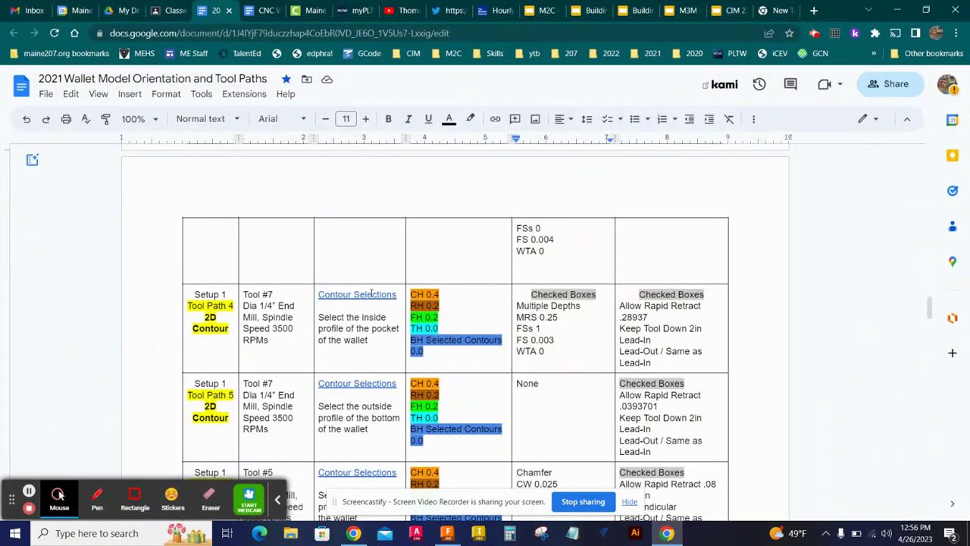
{"action": "scroll", "coordinate": [375, 306], "scroll_direction": "down", "scroll_amount": 1}
{"action": "scroll", "coordinate": [380, 326], "scroll_direction": "down", "scroll_amount": 1}
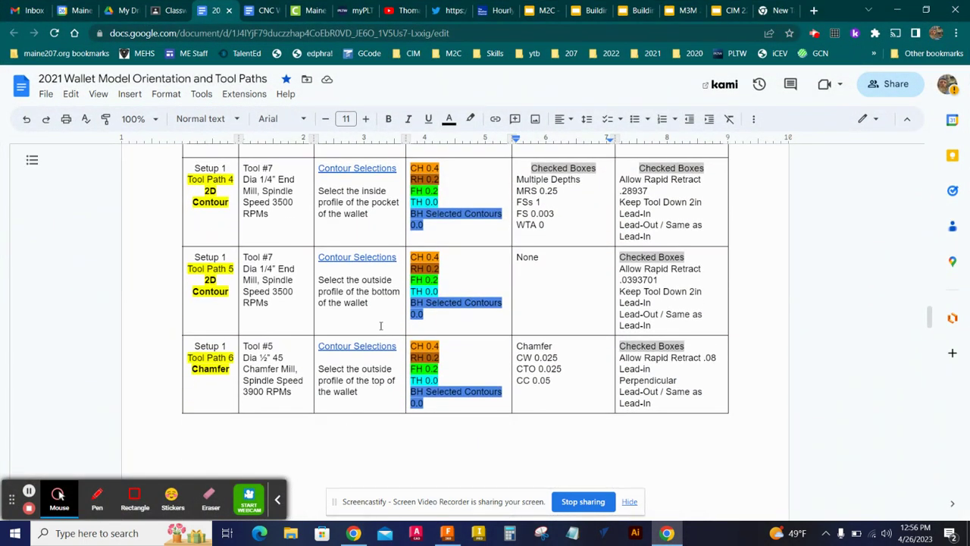
{"action": "scroll", "coordinate": [380, 326], "scroll_direction": "down", "scroll_amount": 4}
{"action": "scroll", "coordinate": [380, 326], "scroll_direction": "up", "scroll_amount": 4}
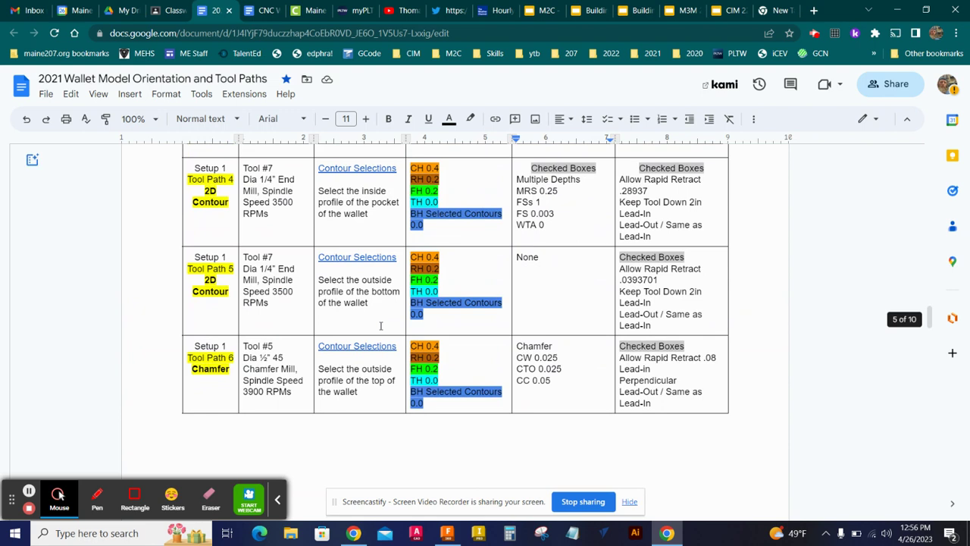
{"action": "scroll", "coordinate": [381, 326], "scroll_direction": "up", "scroll_amount": 1}
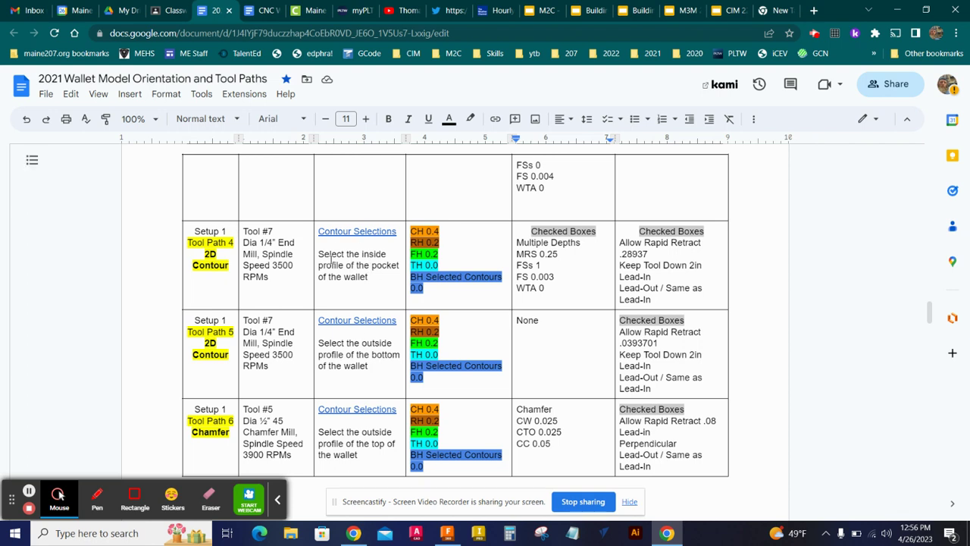
{"action": "left_click", "coordinate": [360, 260]}
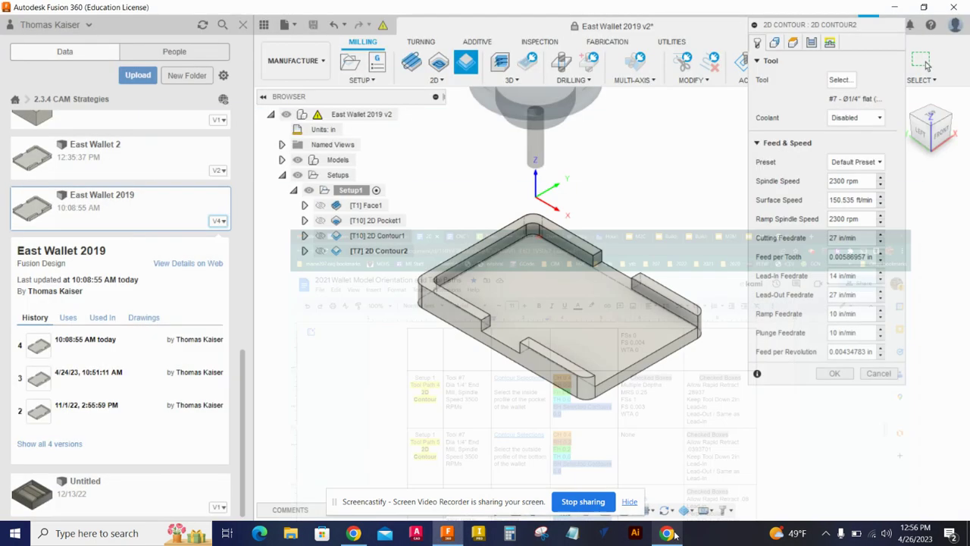
{"action": "left_click", "coordinate": [667, 533]}
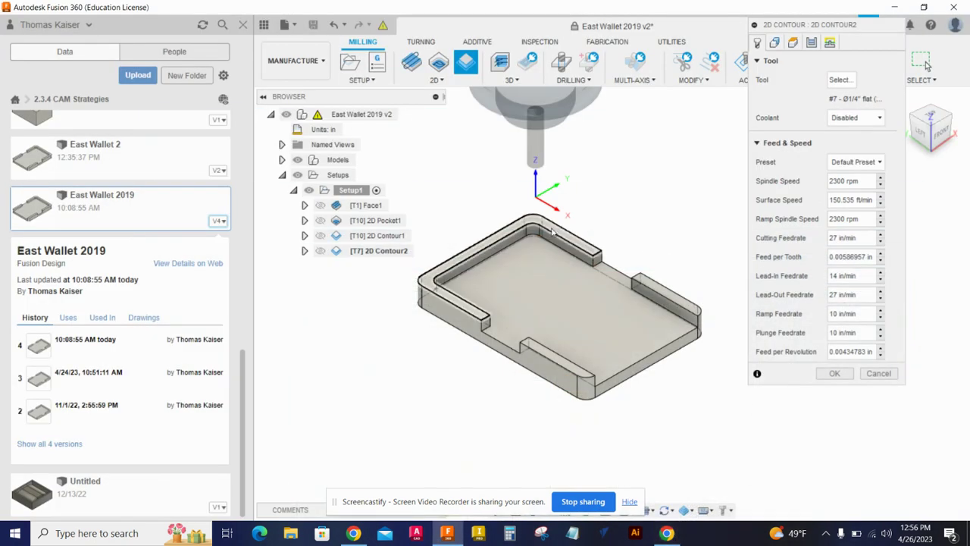
- Select the inside bottom edges of the wallet's three pocket wall sections as contours for the second 2D Contour in Fusion 360
{"action": "left_click", "coordinate": [552, 243]}
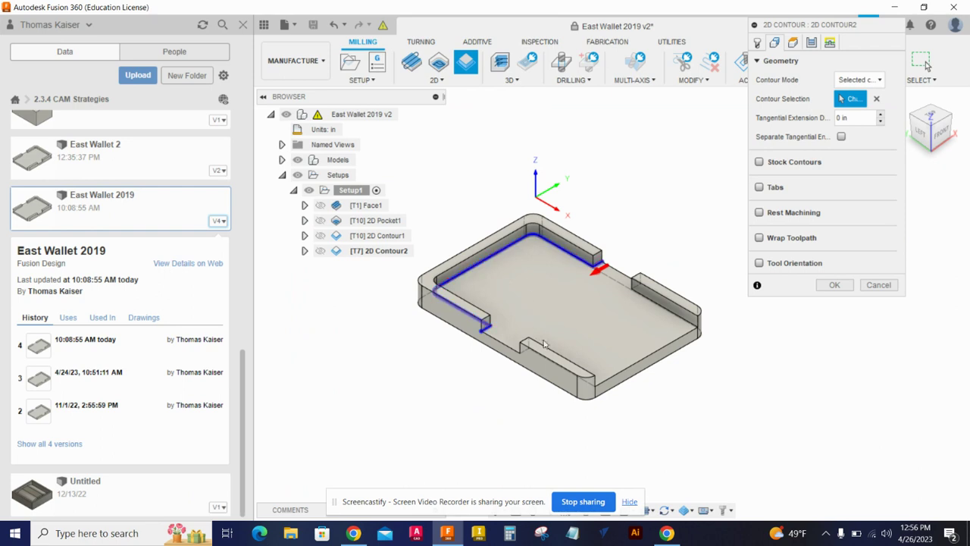
{"action": "left_click", "coordinate": [649, 307]}
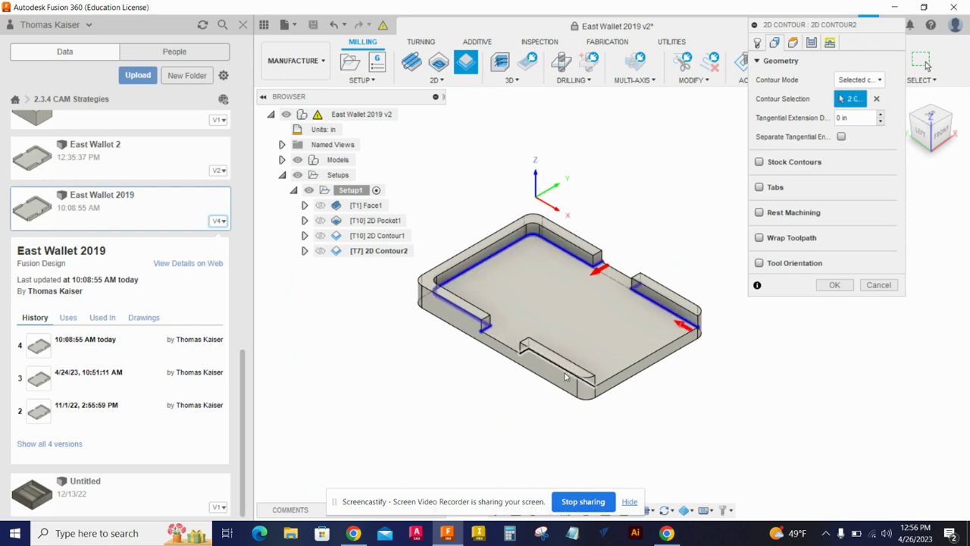
{"action": "scroll", "coordinate": [587, 387], "scroll_direction": "up", "scroll_amount": 3}
{"action": "scroll", "coordinate": [587, 388], "scroll_direction": "up", "scroll_amount": 3}
{"action": "left_click", "coordinate": [606, 394]}
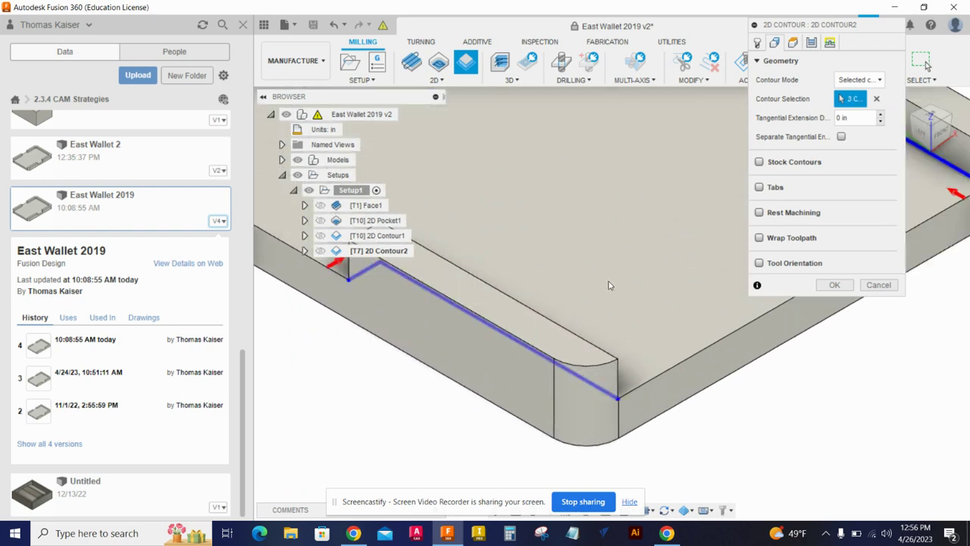
- Review the second 2D Contour's geometry, heights and passes settings, and read the Tool Path 4 pass parameters in the Chrome document
{"action": "scroll", "coordinate": [599, 305], "scroll_direction": "down", "scroll_amount": 4}
{"action": "scroll", "coordinate": [598, 305], "scroll_direction": "down", "scroll_amount": 3}
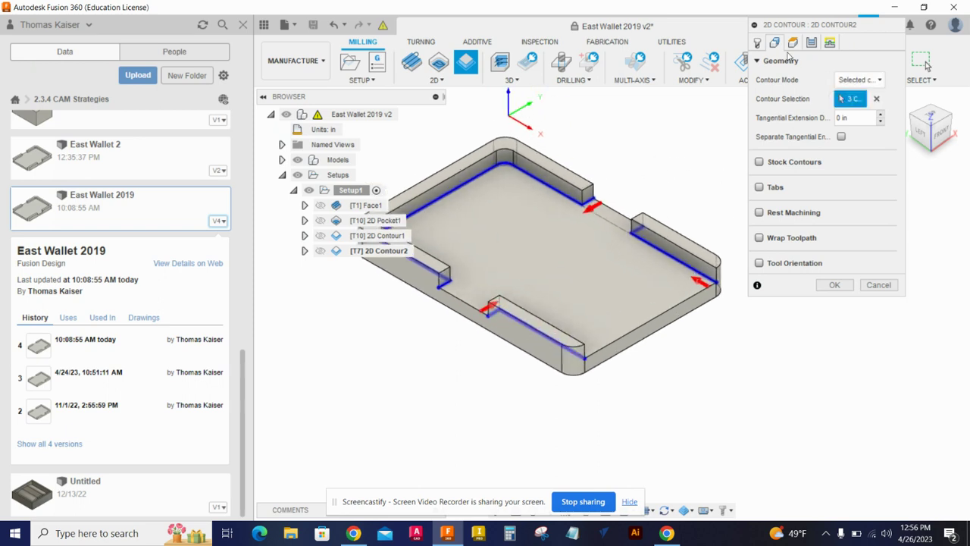
{"action": "left_click", "coordinate": [757, 42]}
{"action": "left_click", "coordinate": [775, 44]}
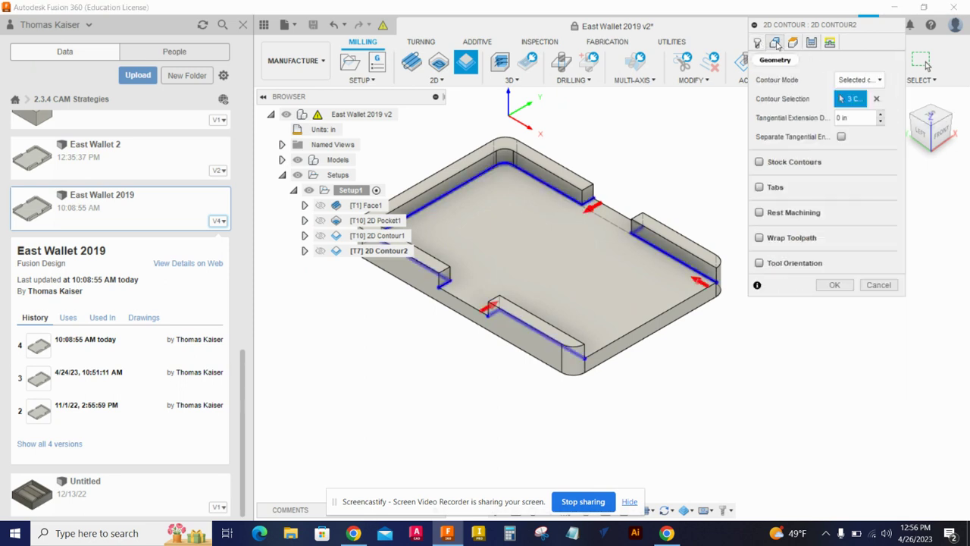
{"action": "left_click", "coordinate": [792, 42]}
{"action": "left_click", "coordinate": [811, 43]}
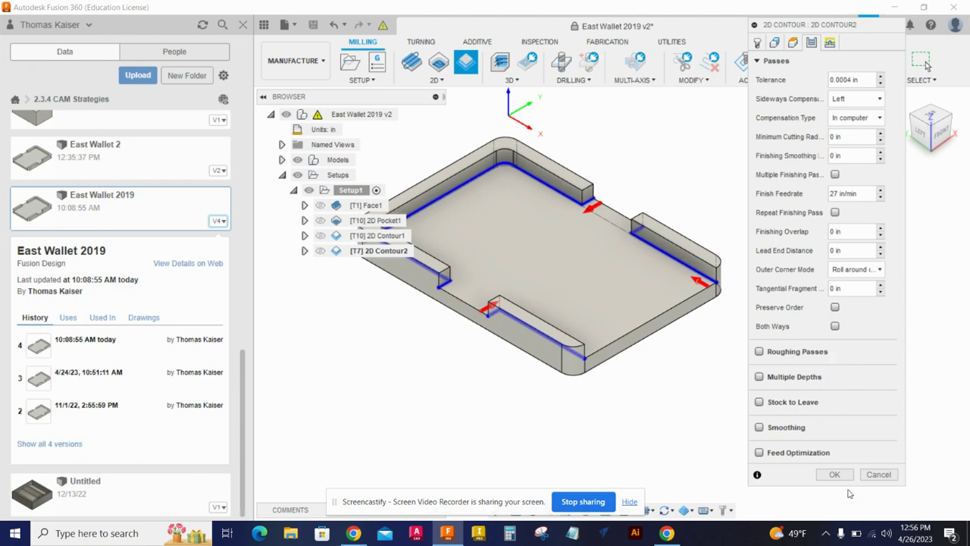
{"action": "left_click", "coordinate": [666, 532]}
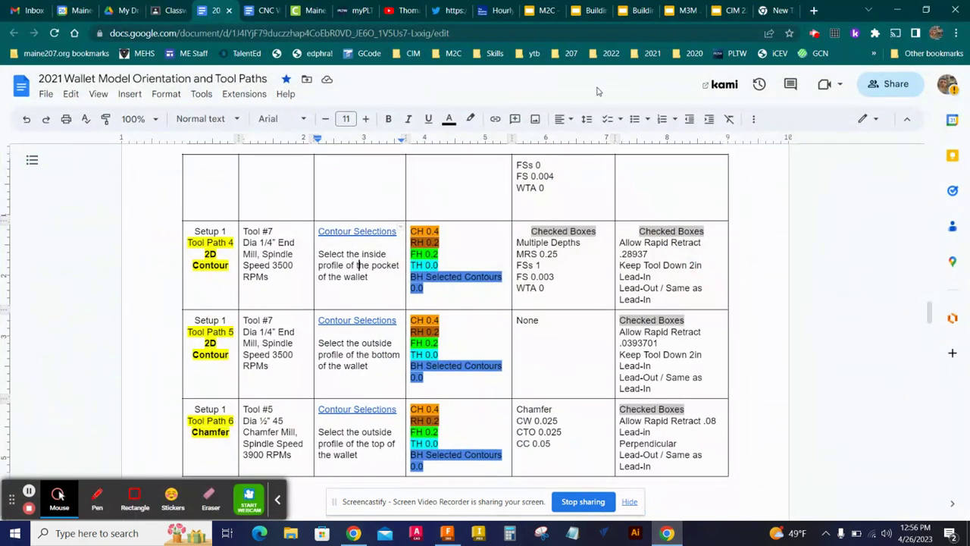
{"action": "left_click", "coordinate": [357, 265]}
{"action": "left_click", "coordinate": [677, 536]}
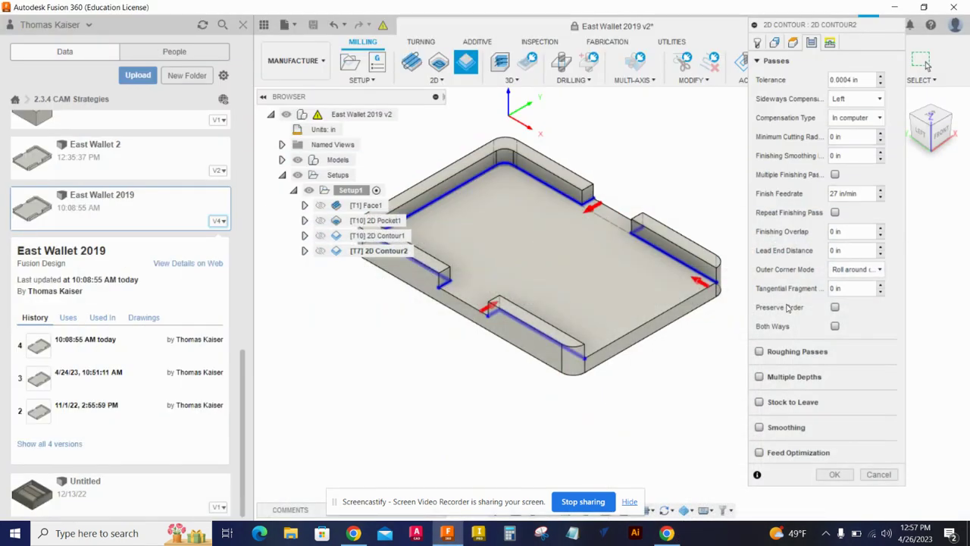
- In Fusion 360, enable Multiple Depths with a maximum roughing stepdown of .25, 1 finishing stepdown and a finishing stepdown of .003
{"action": "left_click", "coordinate": [781, 376]}
{"action": "scroll", "coordinate": [873, 384], "scroll_direction": "down", "scroll_amount": 2}
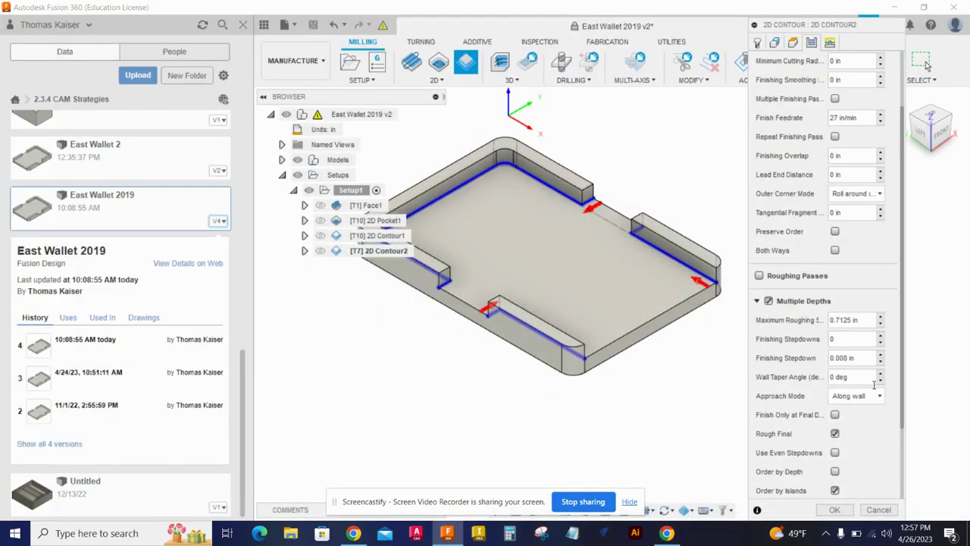
{"action": "left_click_drag", "start_coordinate": [869, 321], "coordinate": [801, 321]}
{"action": "type", "text": ".25"}
{"action": "left_click", "coordinate": [666, 533]}
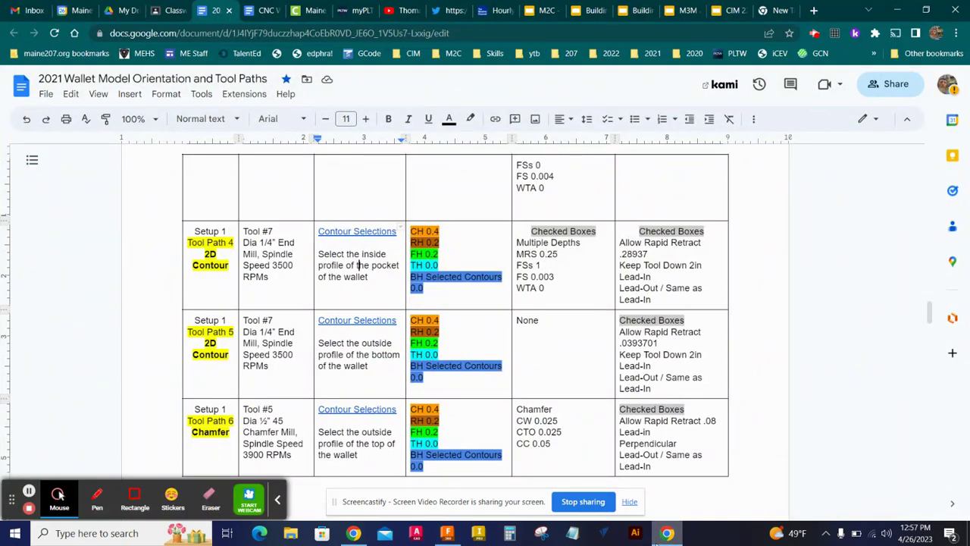
{"action": "left_click", "coordinate": [666, 533]}
{"action": "double_click", "coordinate": [847, 338]}
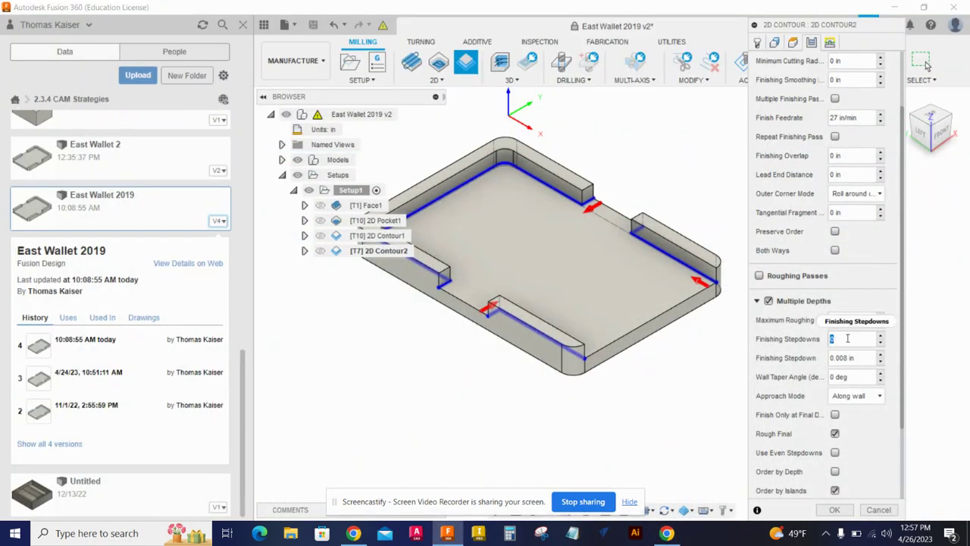
{"action": "type", "text": "1"}
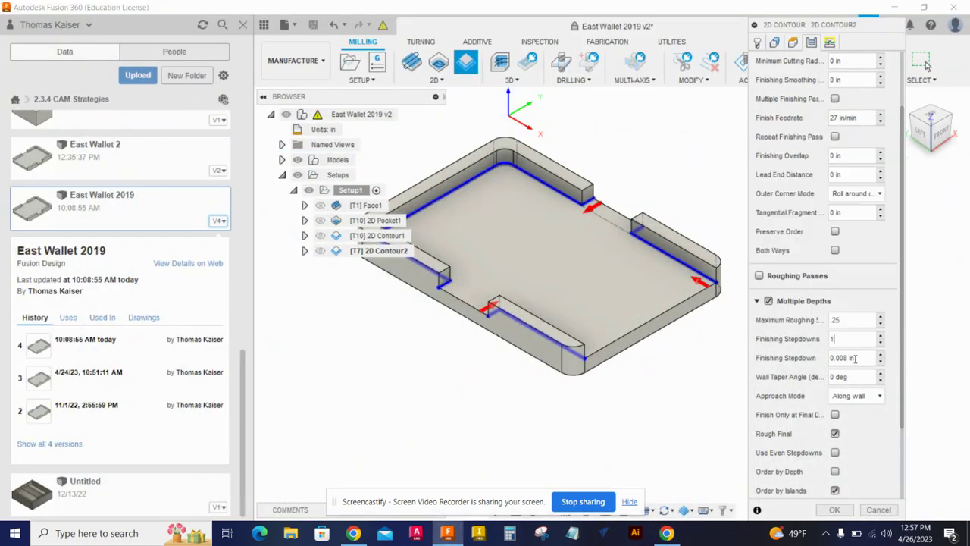
{"action": "double_click", "coordinate": [863, 357]}
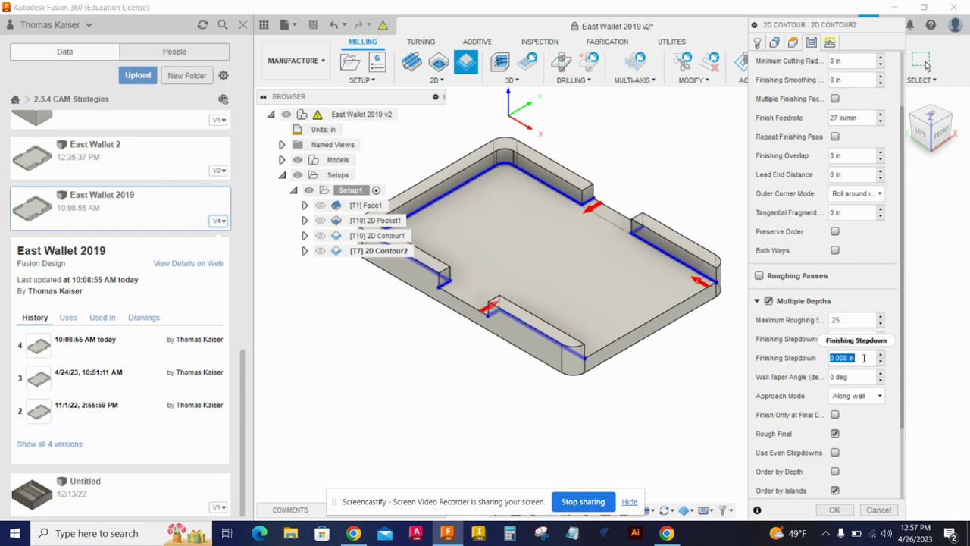
{"action": "type", "text": ".003"}
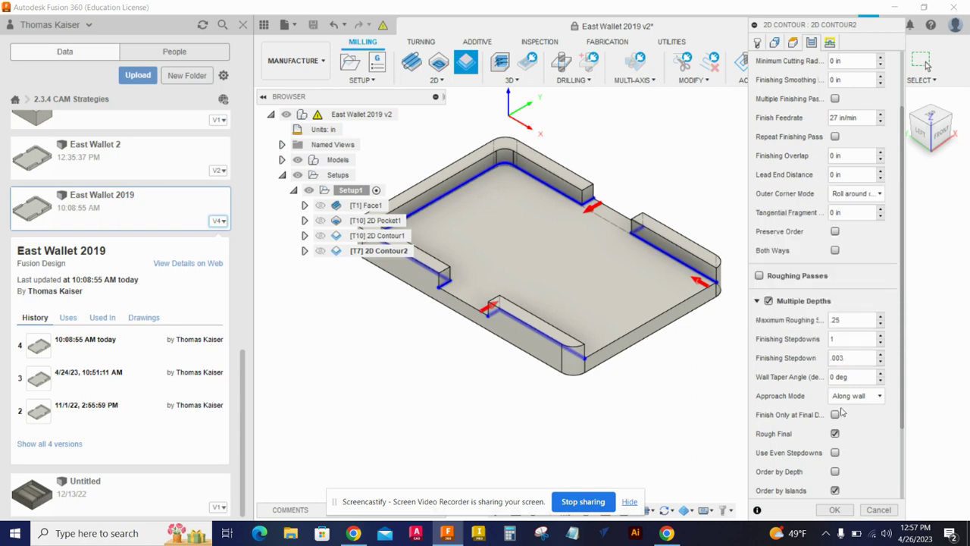
- Edit the linking safe distance after checking the document's Tool Path 4 row, and accept the second 2D Contour to generate its toolpath
{"action": "left_click", "coordinate": [829, 43]}
{"action": "left_click", "coordinate": [665, 534]}
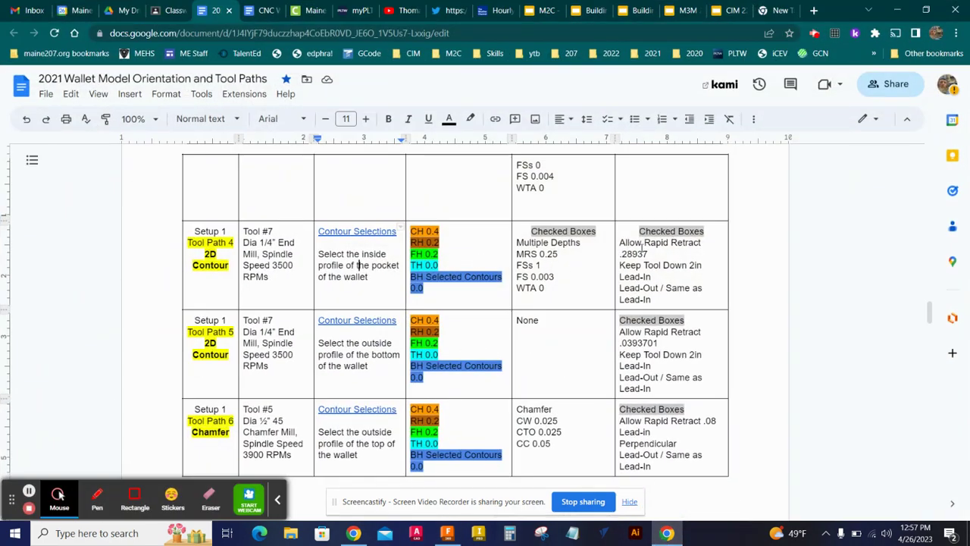
{"action": "left_click", "coordinate": [668, 533]}
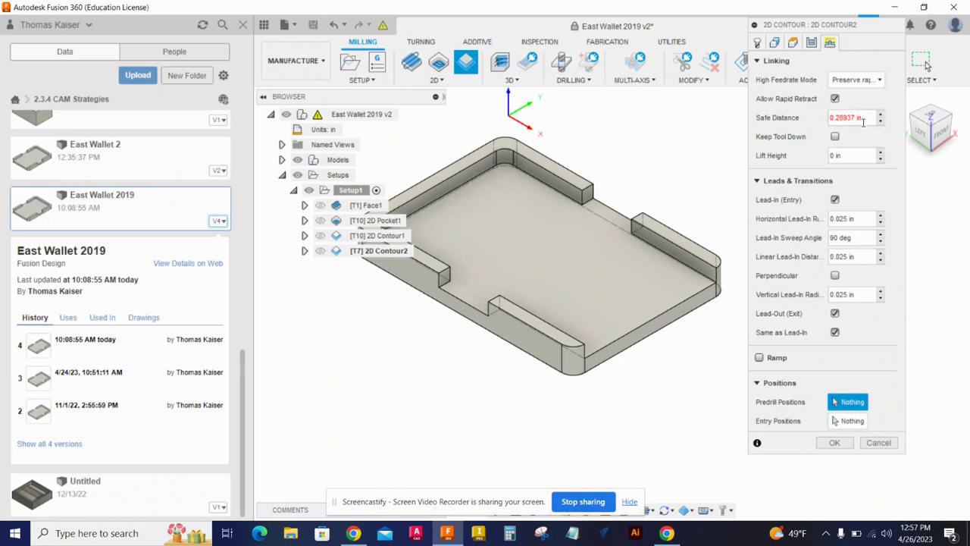
{"action": "left_click", "coordinate": [872, 118]}
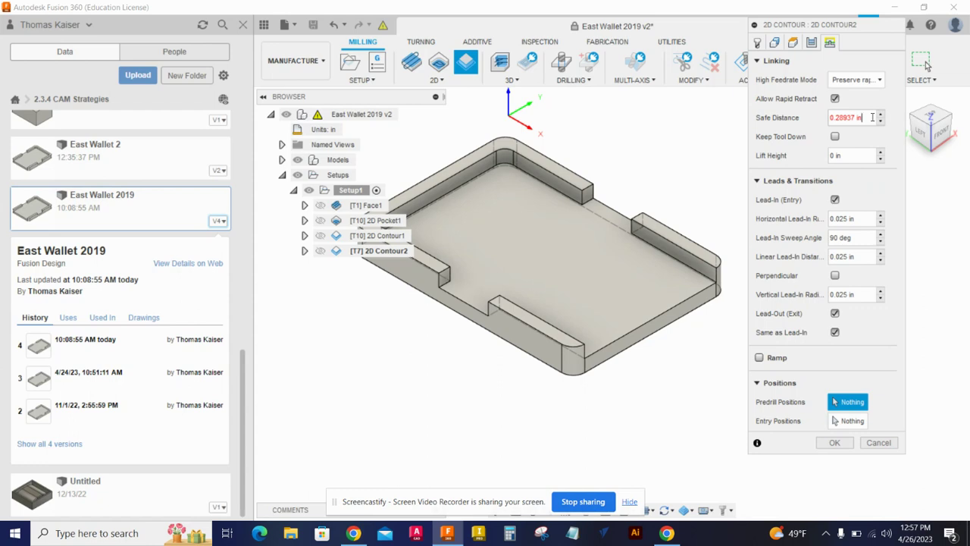
{"action": "left_click_drag", "start_coordinate": [872, 117], "coordinate": [844, 118]}
{"action": "key", "text": "BackSpace"}
{"action": "left_click", "coordinate": [836, 442]}
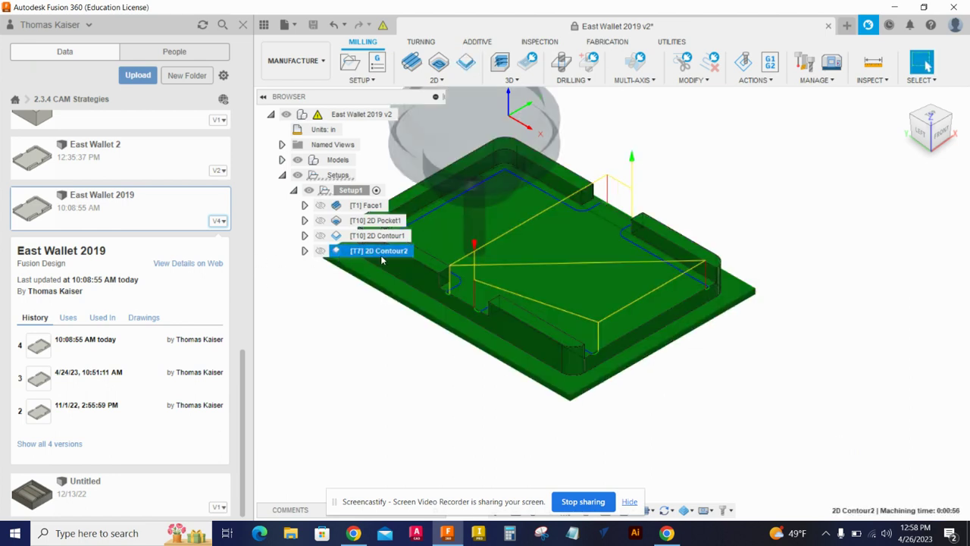
- Simulate the second 2D Contour operation and inspect the cut along the inside of the pocket walls
{"action": "right_click", "coordinate": [340, 251]}
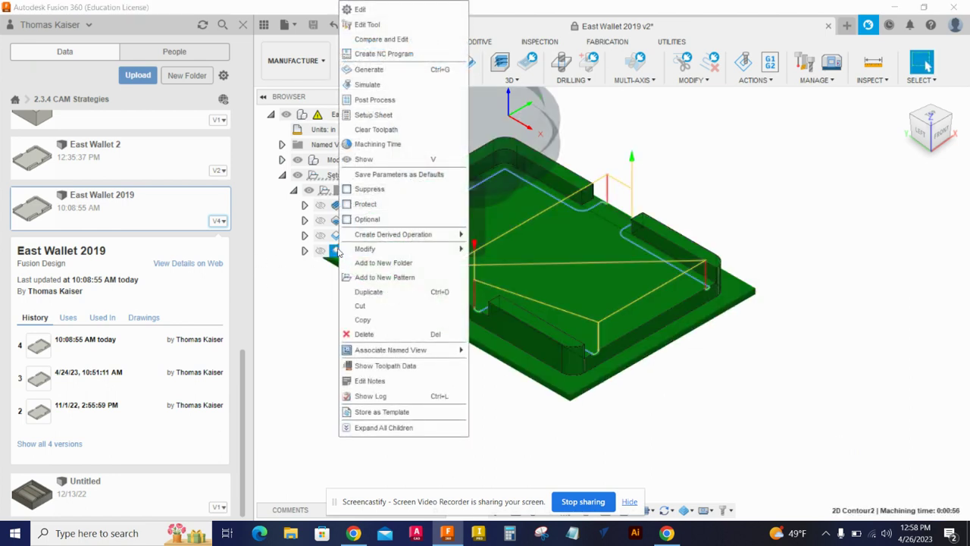
{"action": "left_click", "coordinate": [368, 85]}
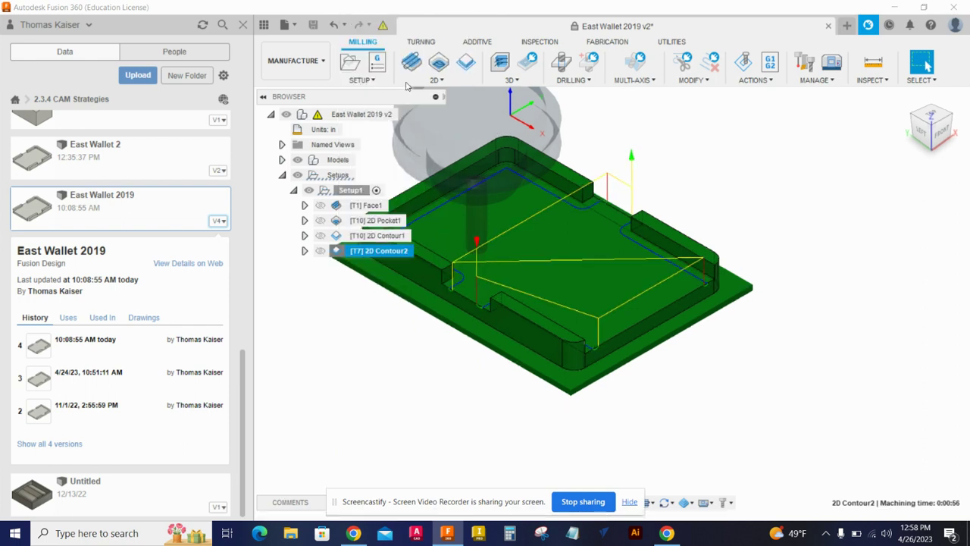
{"action": "left_click", "coordinate": [611, 460]}
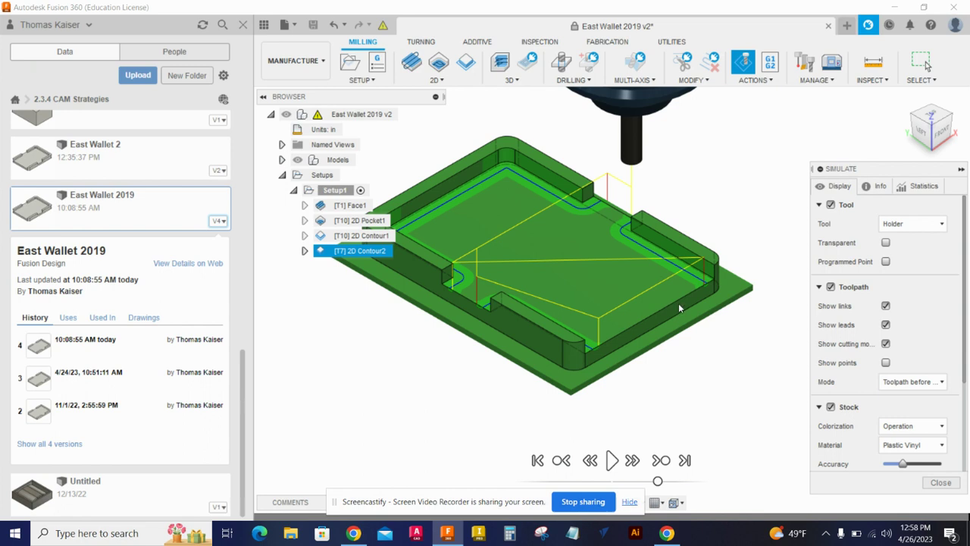
{"action": "scroll", "coordinate": [679, 244], "scroll_direction": "down", "scroll_amount": 3}
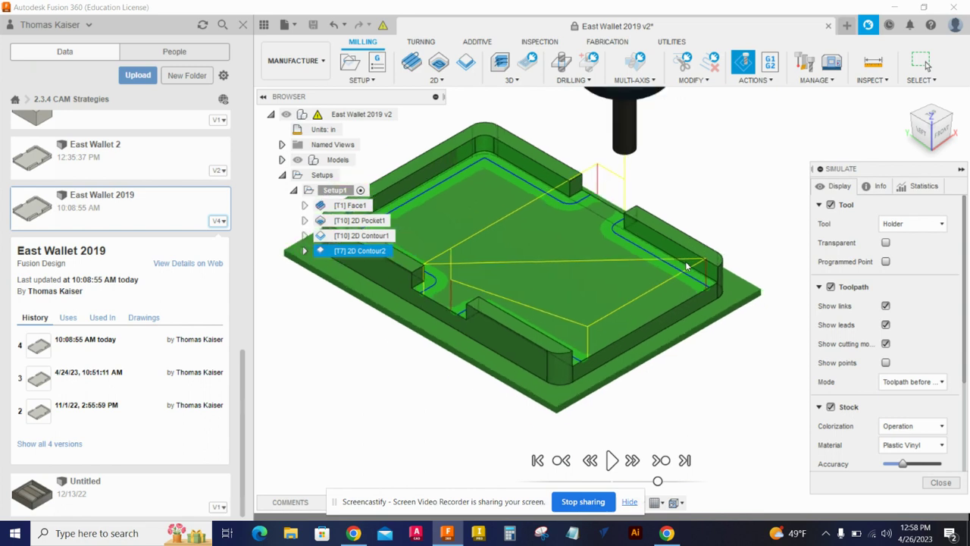
{"action": "scroll", "coordinate": [572, 151], "scroll_direction": "up", "scroll_amount": 1}
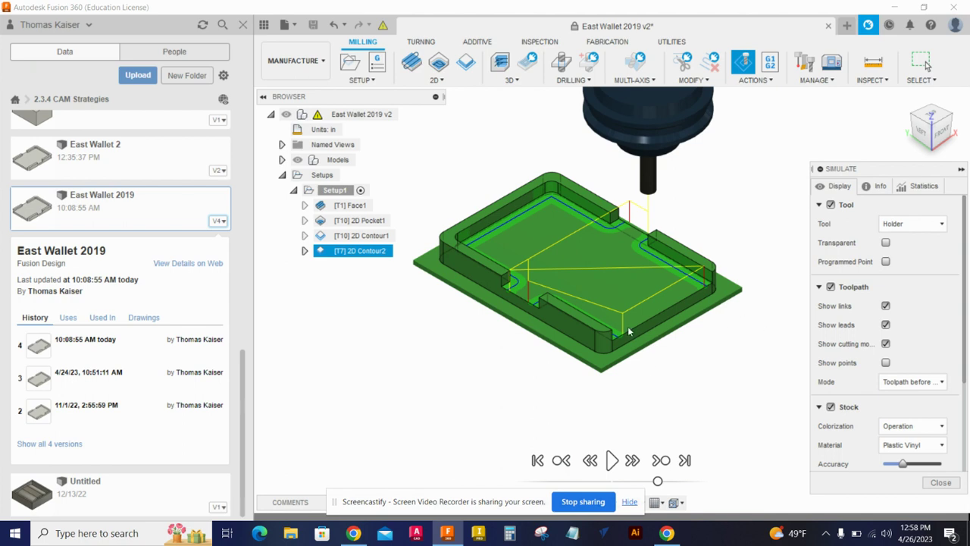
{"action": "scroll", "coordinate": [501, 235], "scroll_direction": "up", "scroll_amount": 4}
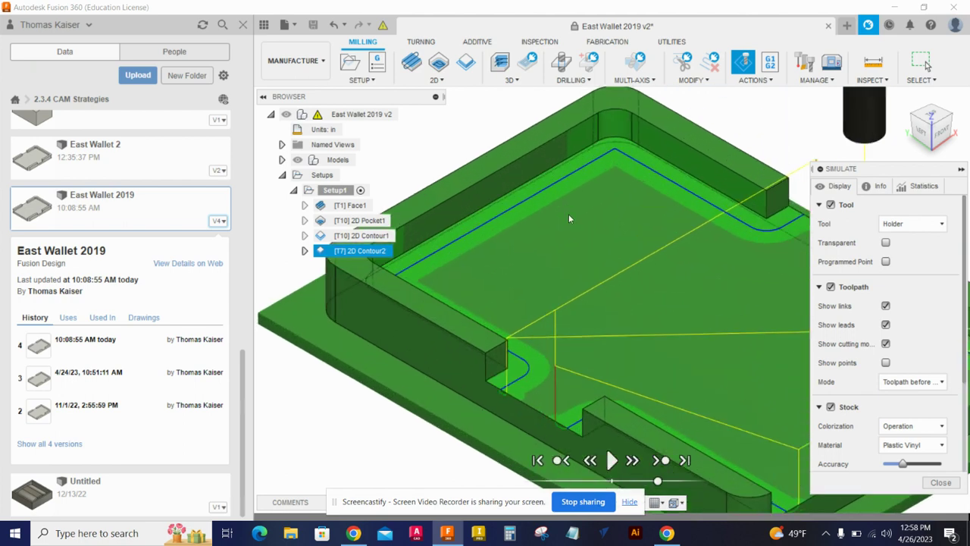
- Examine the simulated cut at the pocket floor from the front, close up, and return to the home view
{"action": "mouse_move", "coordinate": [939, 129]}
{"action": "left_mouse_down"}
{"action": "mouse_move", "coordinate": [915, 148]}
{"action": "mouse_move", "coordinate": [897, 118]}
{"action": "mouse_move", "coordinate": [904, 100]}
{"action": "mouse_move", "coordinate": [923, 102]}
{"action": "left_mouse_up"}
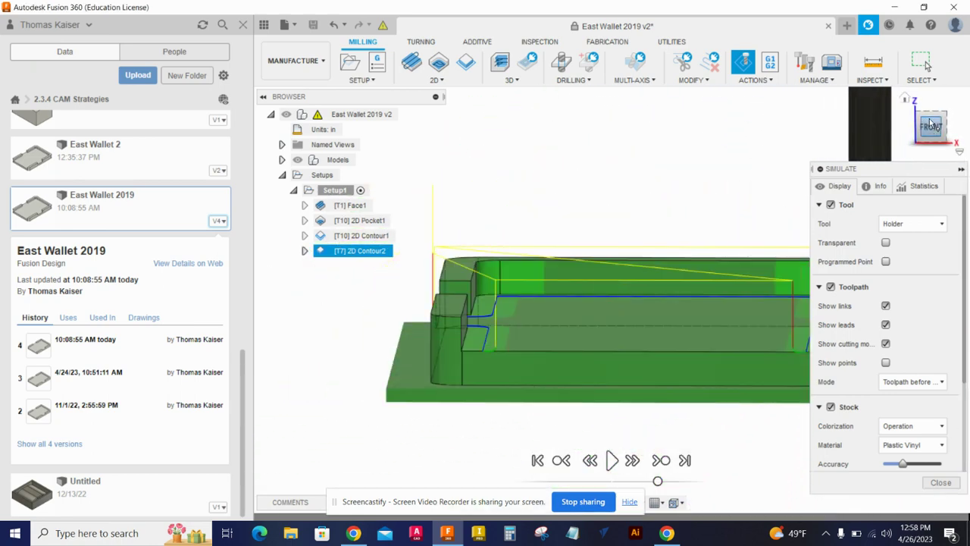
{"action": "left_click", "coordinate": [932, 128]}
{"action": "scroll", "coordinate": [474, 297], "scroll_direction": "up", "scroll_amount": 10}
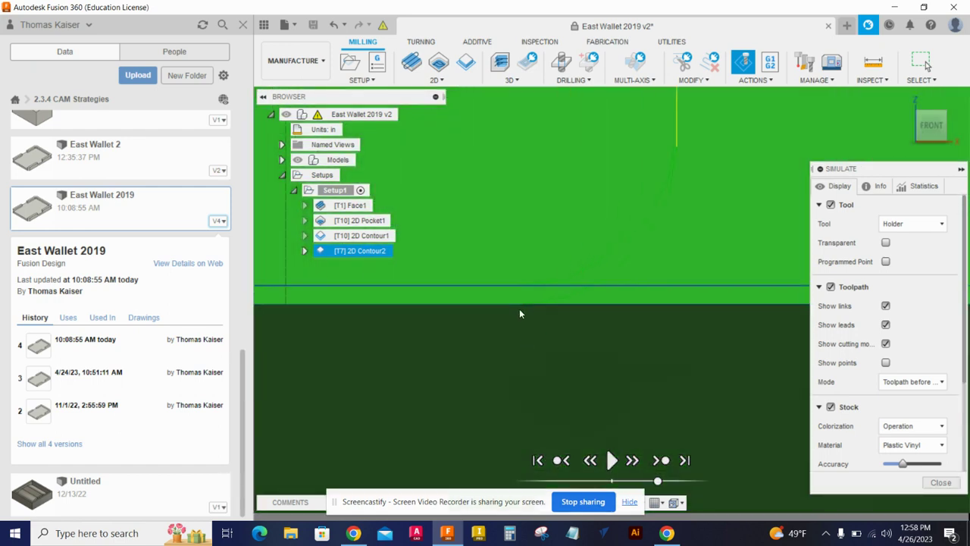
{"action": "scroll", "coordinate": [520, 310], "scroll_direction": "down", "scroll_amount": 3}
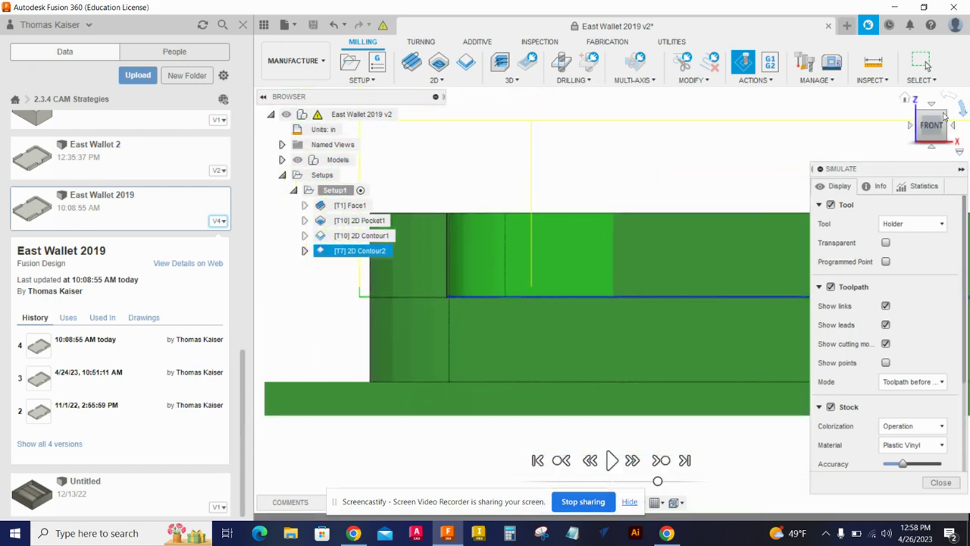
{"action": "left_click", "coordinate": [906, 100]}
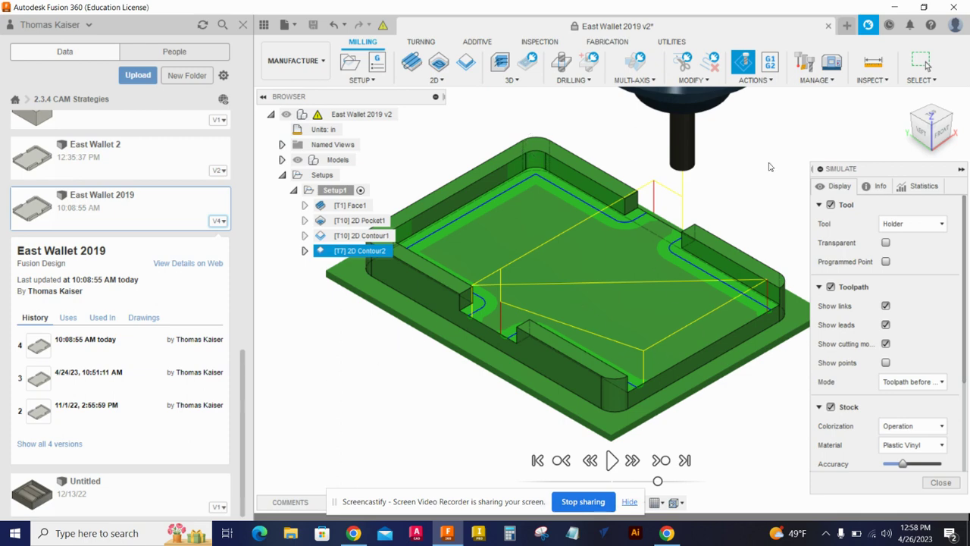
- Read the tool and the profile required for Tool Path 5 in the Chrome document
{"action": "left_click", "coordinate": [666, 533]}
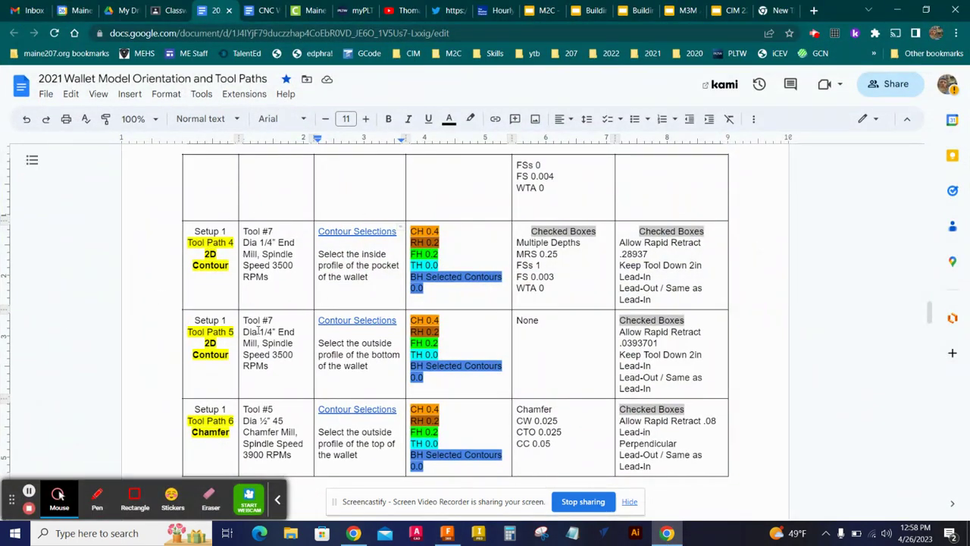
{"action": "left_click", "coordinate": [355, 356]}
{"action": "key", "text": "alt+Tab"}
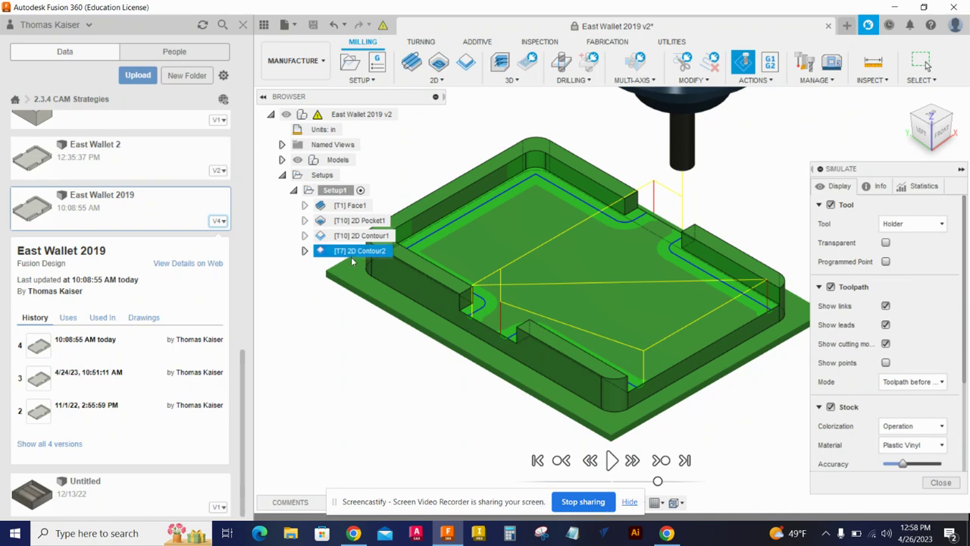
- In Fusion 360, create a third 2D Contour operation with tool 7, selecting the wallet's outside bottom edge loop as the contour
{"action": "left_click", "coordinate": [438, 79]}
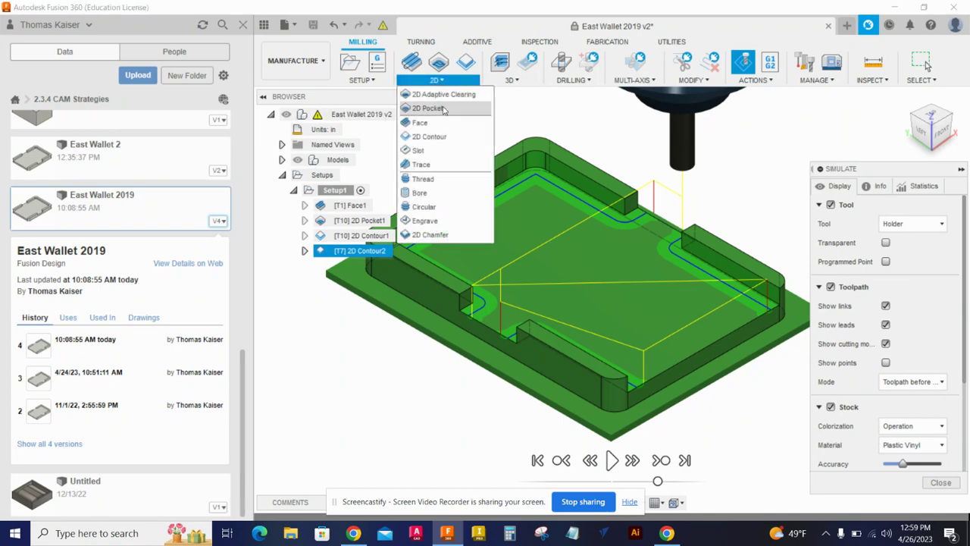
{"action": "left_click", "coordinate": [438, 142]}
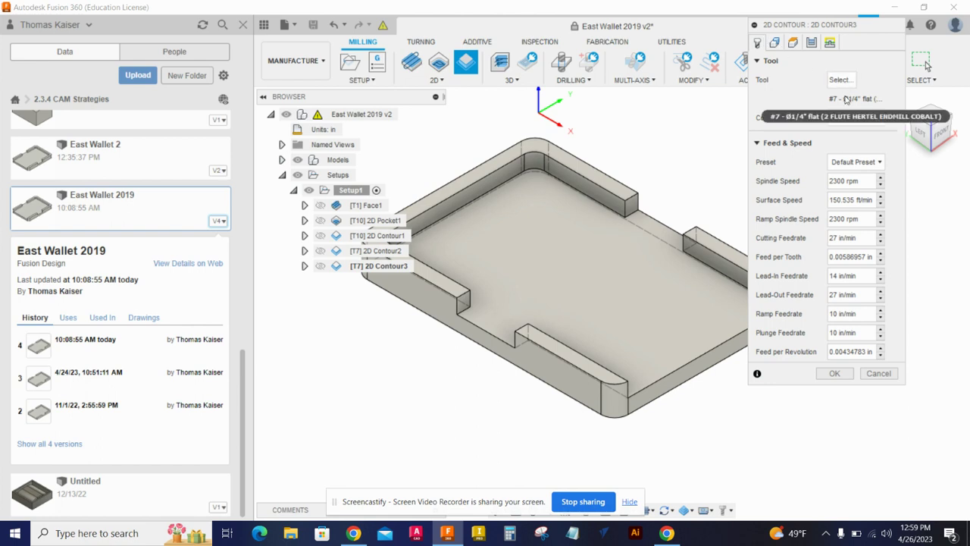
{"action": "left_click", "coordinate": [773, 43]}
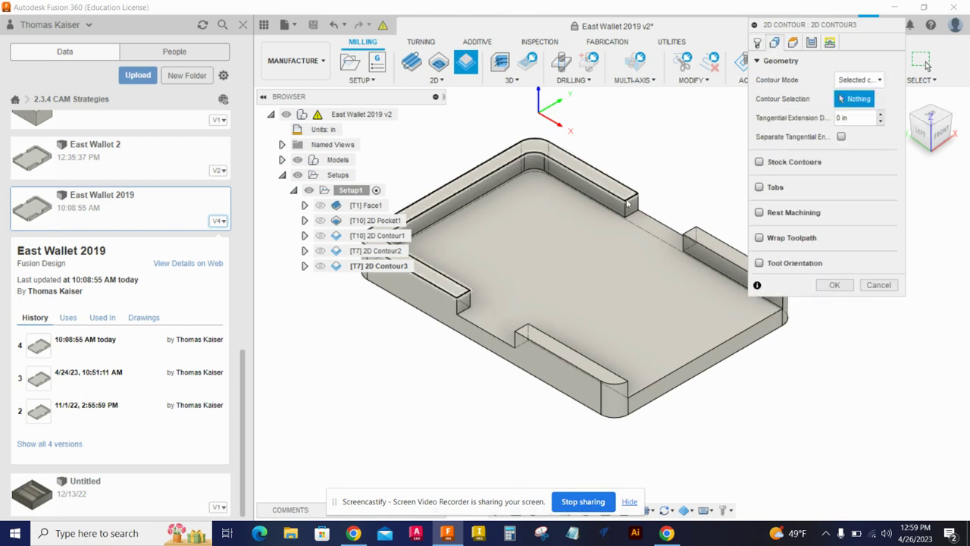
{"action": "left_click", "coordinate": [539, 378]}
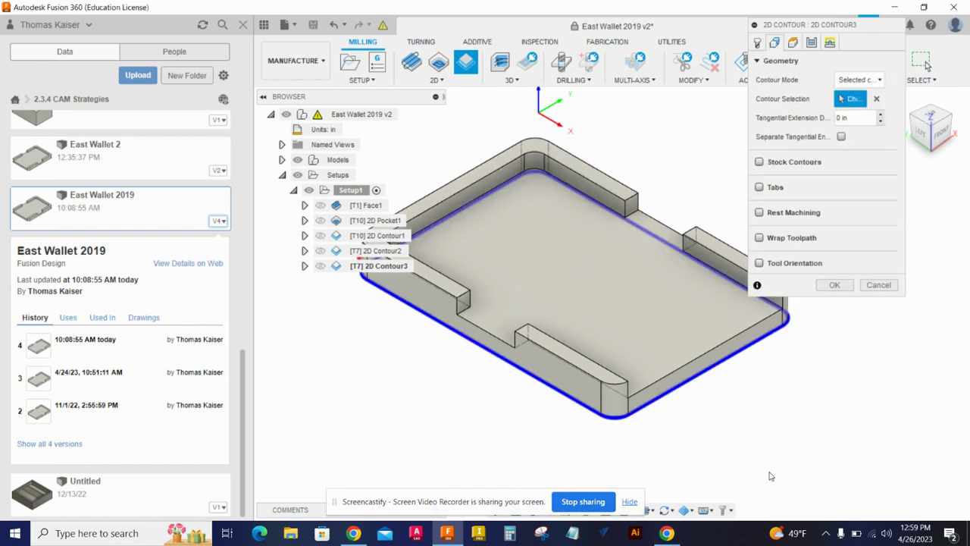
- Check the passes and linking settings against the document's Tool Path 5 row, and generate the outside bottom contour toolpath without extra passes options
{"action": "left_click", "coordinate": [811, 42]}
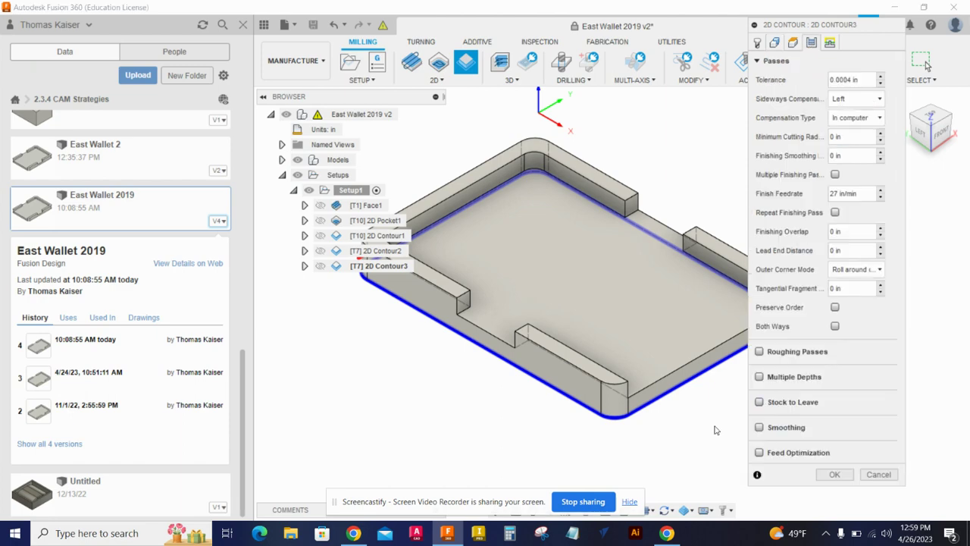
{"action": "left_click", "coordinate": [666, 533]}
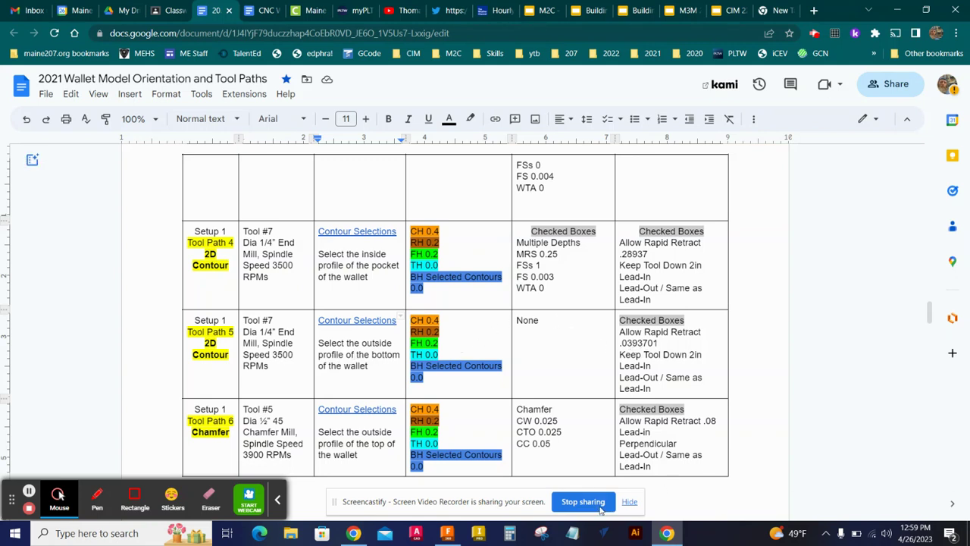
{"action": "left_click", "coordinate": [666, 533]}
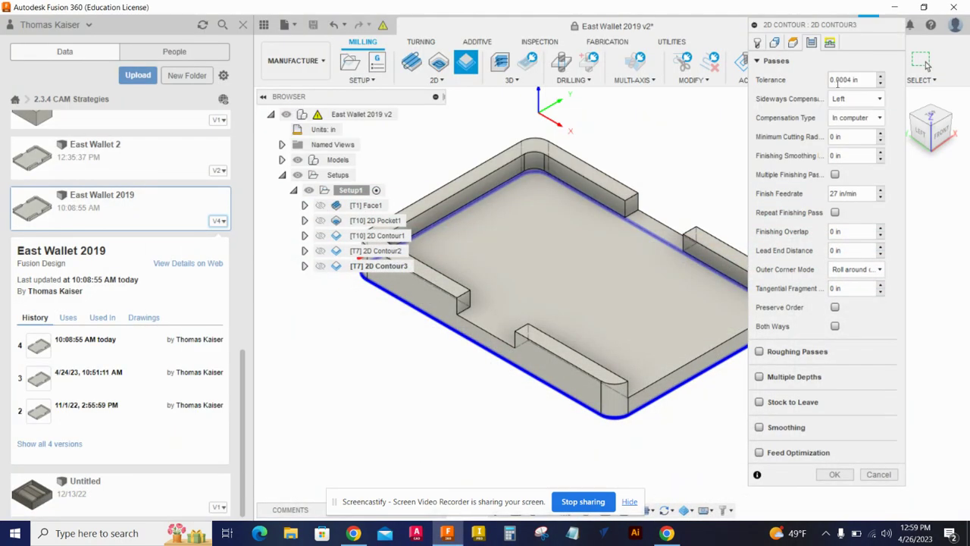
{"action": "left_click", "coordinate": [829, 42]}
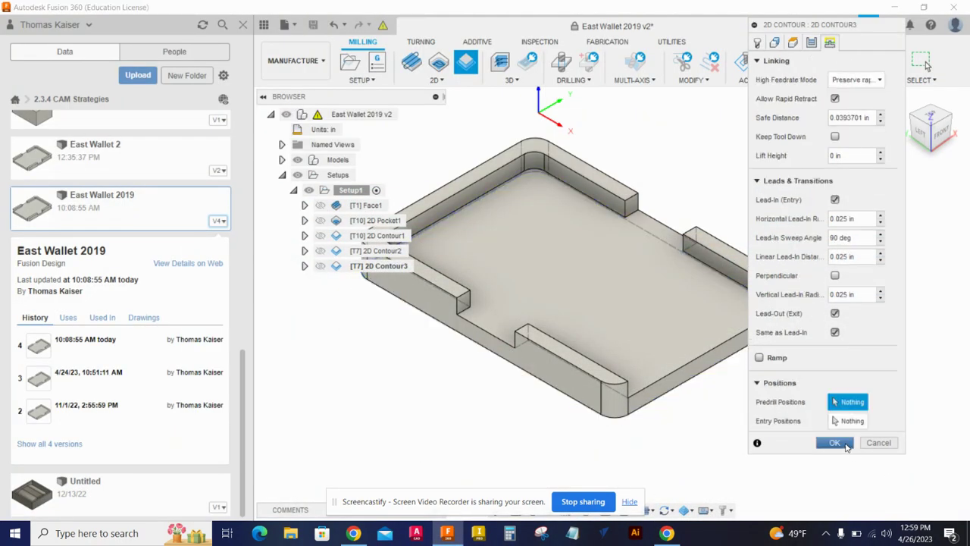
{"action": "left_click", "coordinate": [834, 443]}
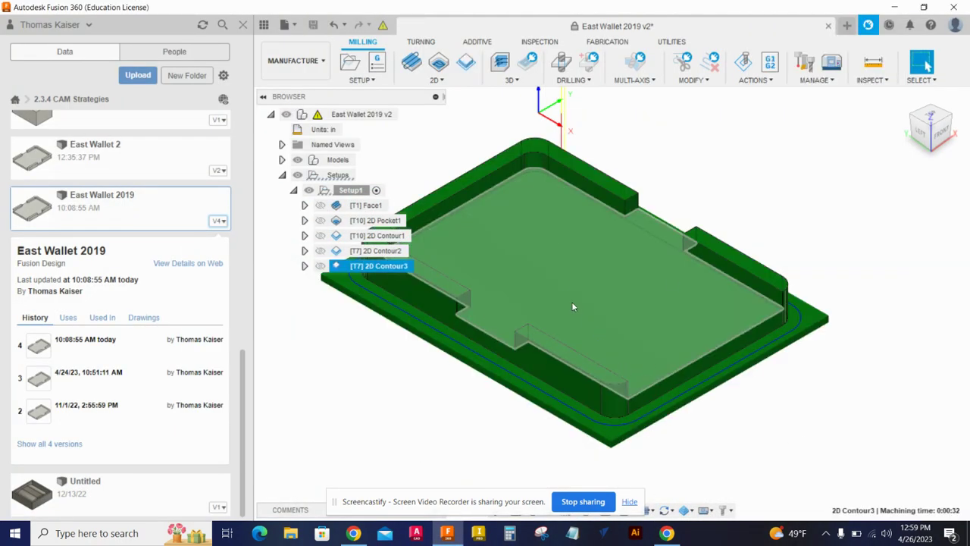
- Read the tool, profile and chamfer parameters required for Tool Path 6 in the Chrome document
{"action": "left_click", "coordinate": [667, 533]}
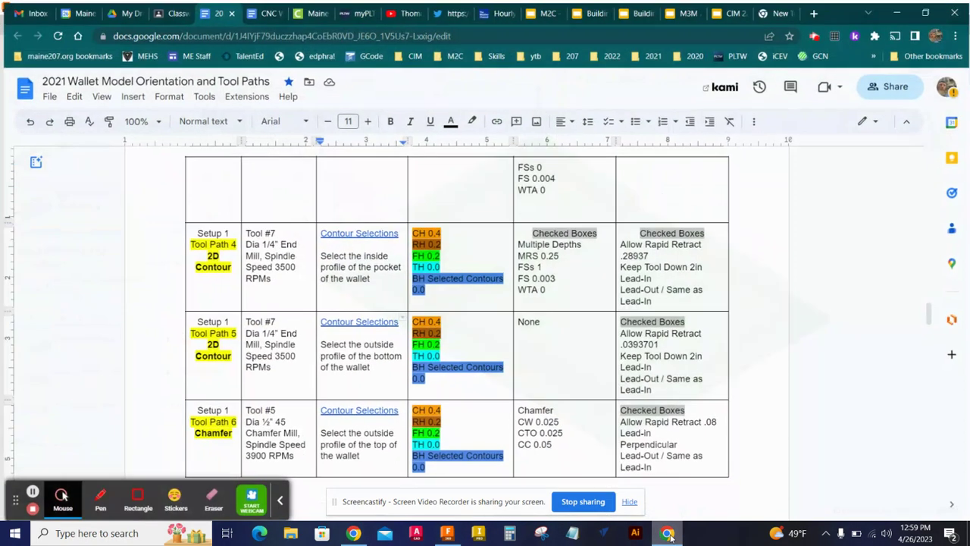
{"action": "scroll", "coordinate": [359, 368], "scroll_direction": "down", "scroll_amount": 3}
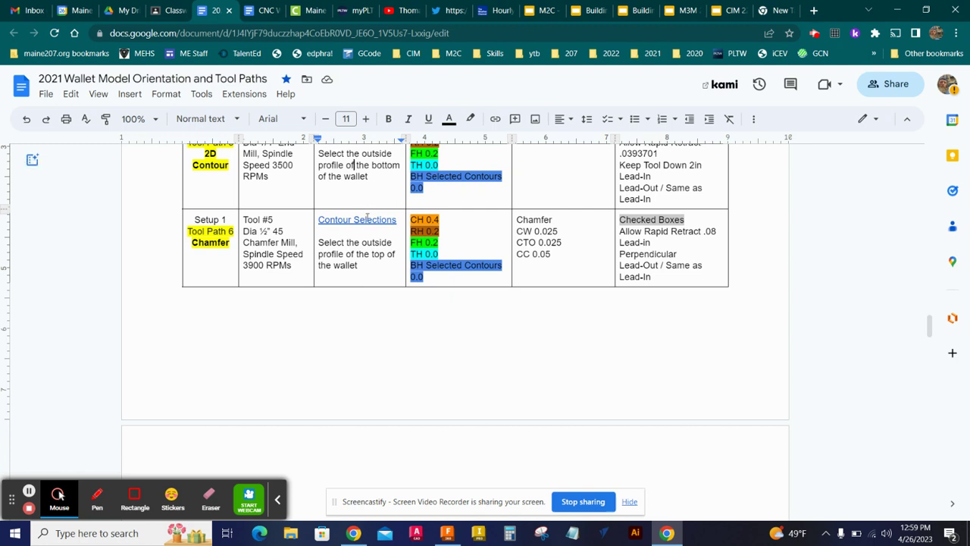
{"action": "left_click", "coordinate": [520, 222]}
{"action": "left_click", "coordinate": [539, 242]}
{"action": "left_click", "coordinate": [551, 229]}
- In Fusion 360, create a 2D Chamfer operation and select the top-face outlines of the wallet's three raised walls as contours
{"action": "left_click", "coordinate": [667, 533]}
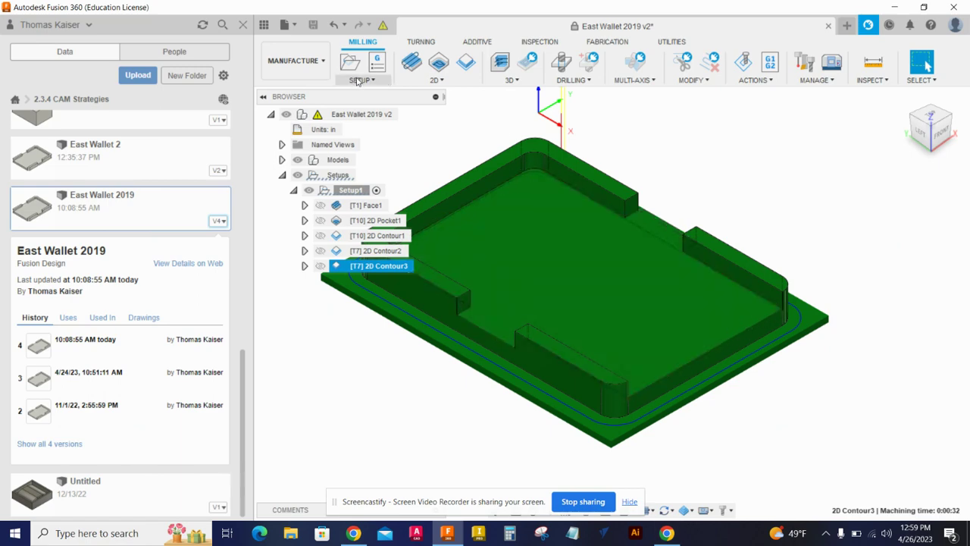
{"action": "left_click", "coordinate": [436, 75]}
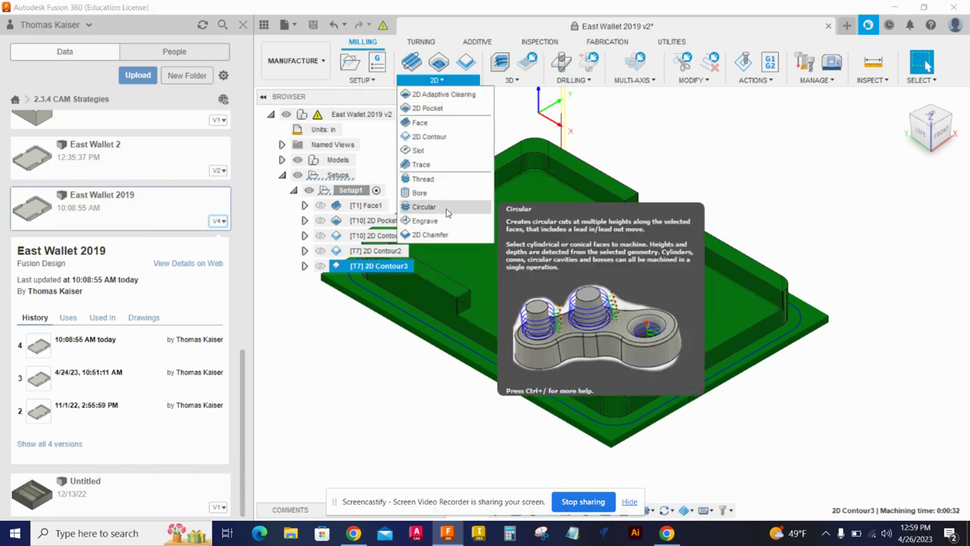
{"action": "left_click", "coordinate": [429, 234]}
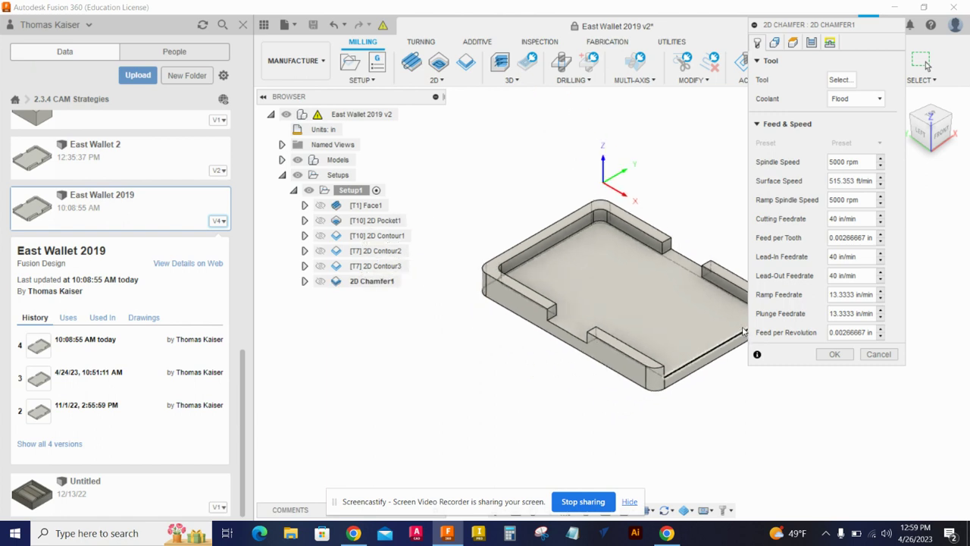
{"action": "left_click", "coordinate": [633, 244]}
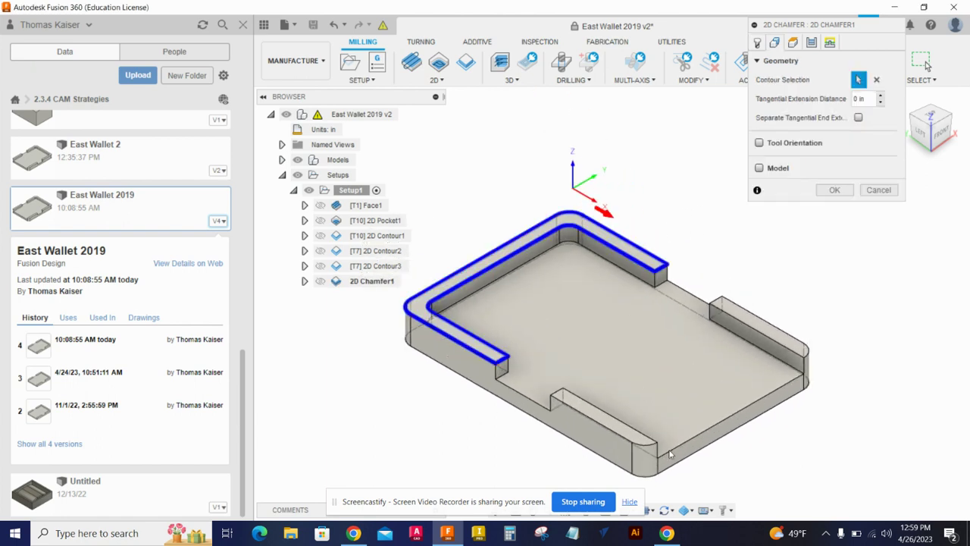
{"action": "left_click", "coordinate": [607, 418]}
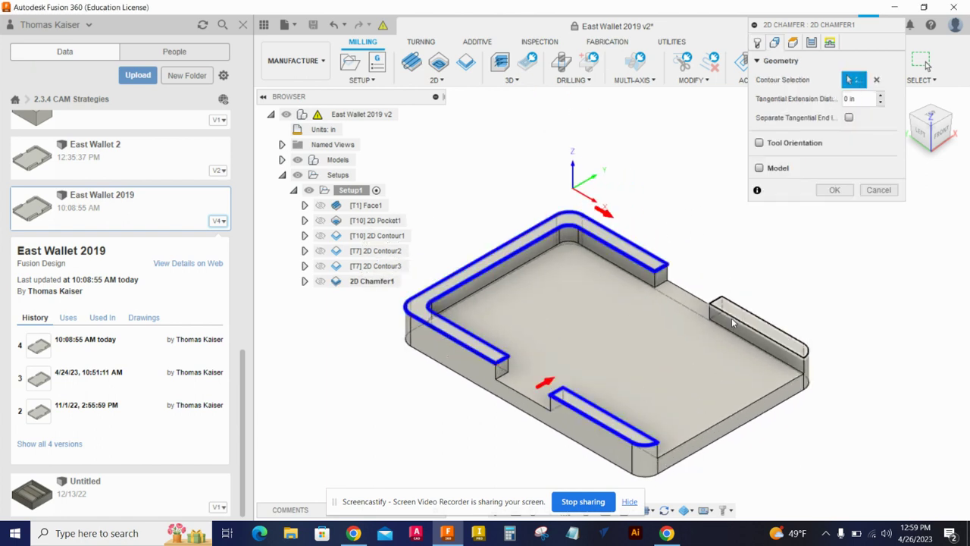
{"action": "left_click", "coordinate": [746, 322]}
- Assign tool 5, the 1/2" 45° drill mill from the WEAST cloud library, to the 2D Chamfer operation
{"action": "left_click", "coordinate": [756, 43]}
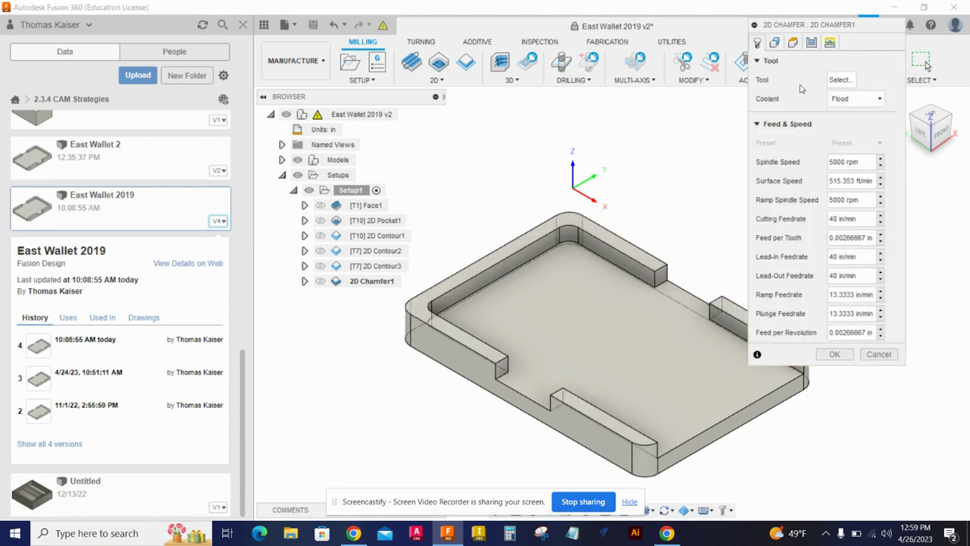
{"action": "left_click", "coordinate": [841, 80]}
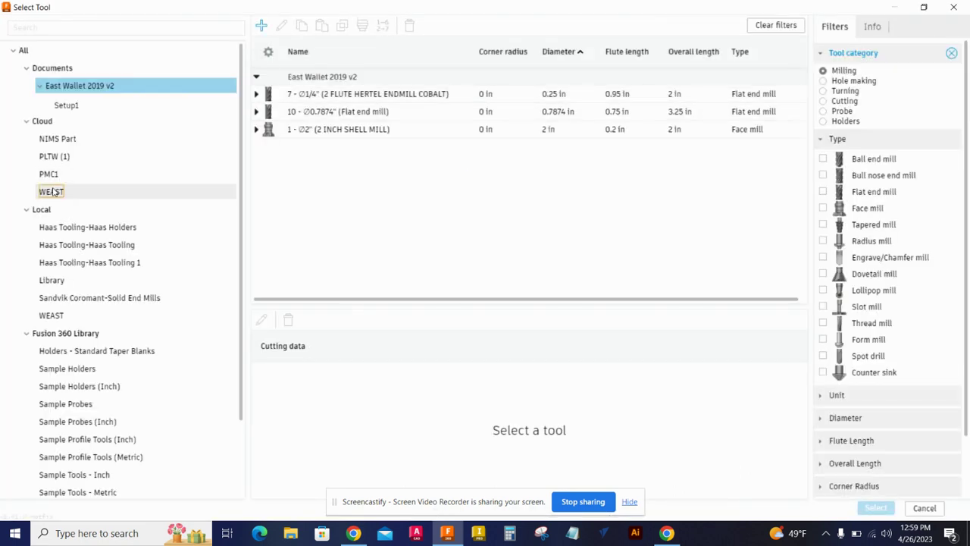
{"action": "left_click", "coordinate": [53, 190]}
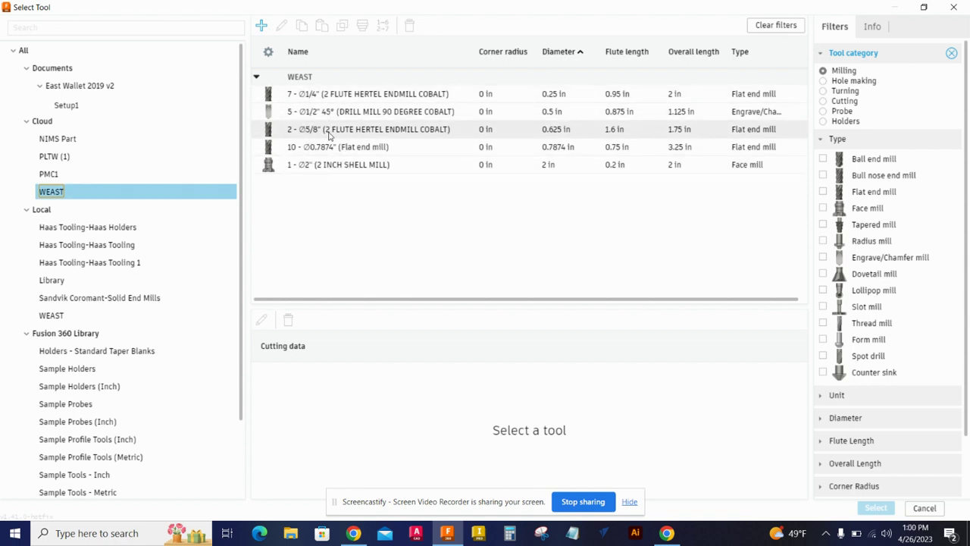
{"action": "left_click", "coordinate": [289, 114]}
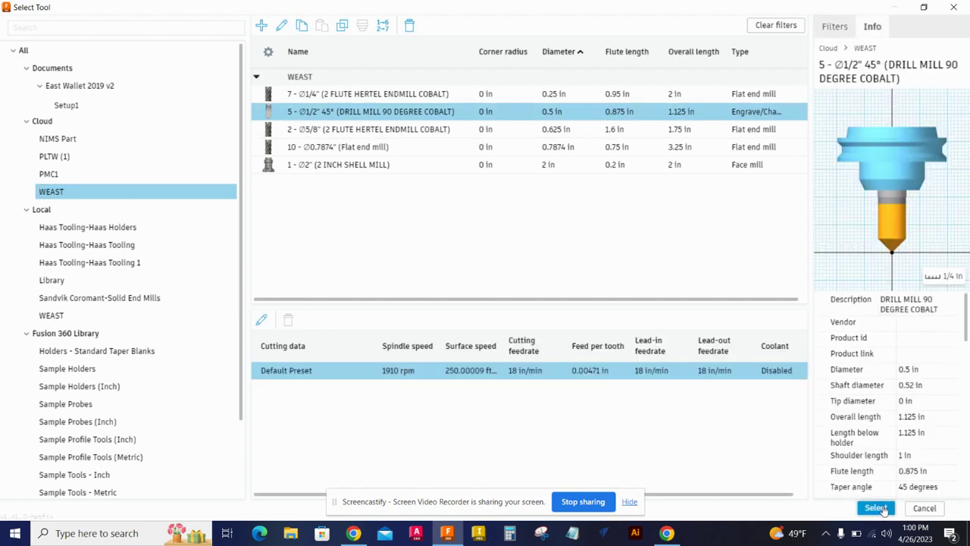
{"action": "left_click", "coordinate": [878, 507]}
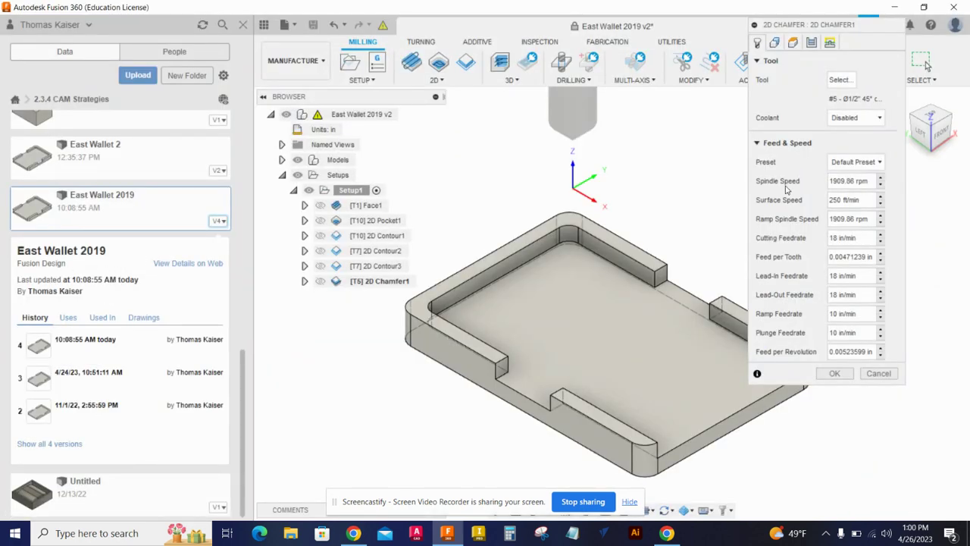
- Set the chamfer width and chamfer tip offset to 0.025 in, as given in the document's Tool Path 6 row
{"action": "left_click", "coordinate": [793, 43]}
{"action": "left_click", "coordinate": [810, 42]}
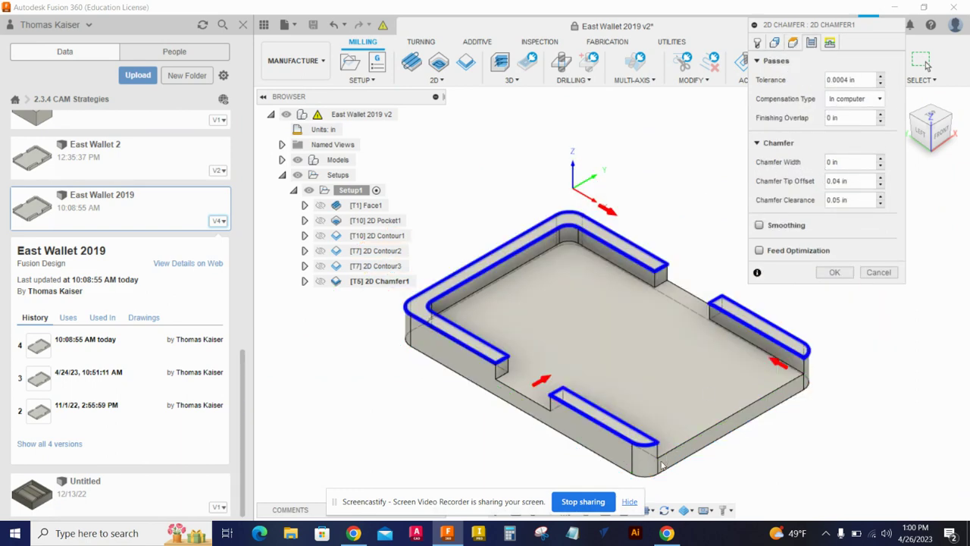
{"action": "left_click", "coordinate": [666, 533]}
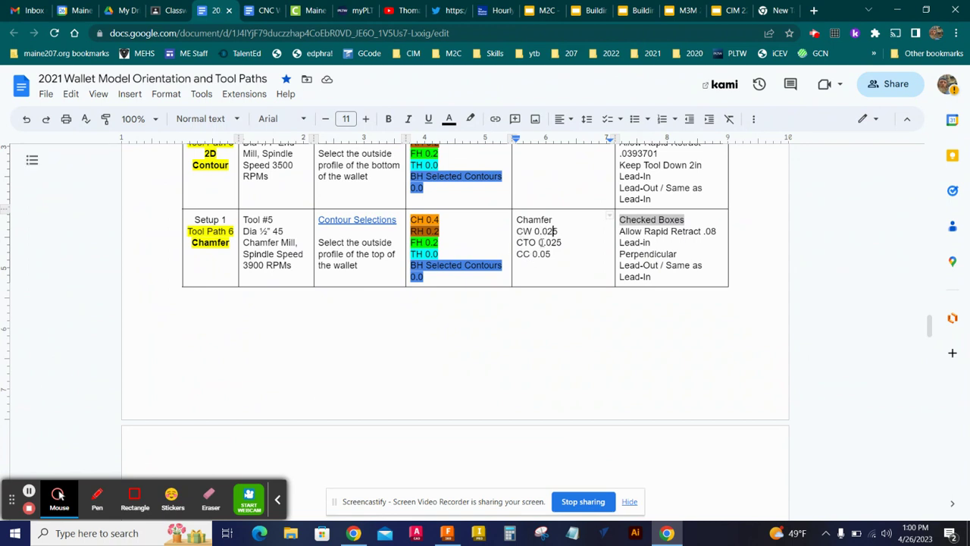
{"action": "left_click", "coordinate": [666, 533]}
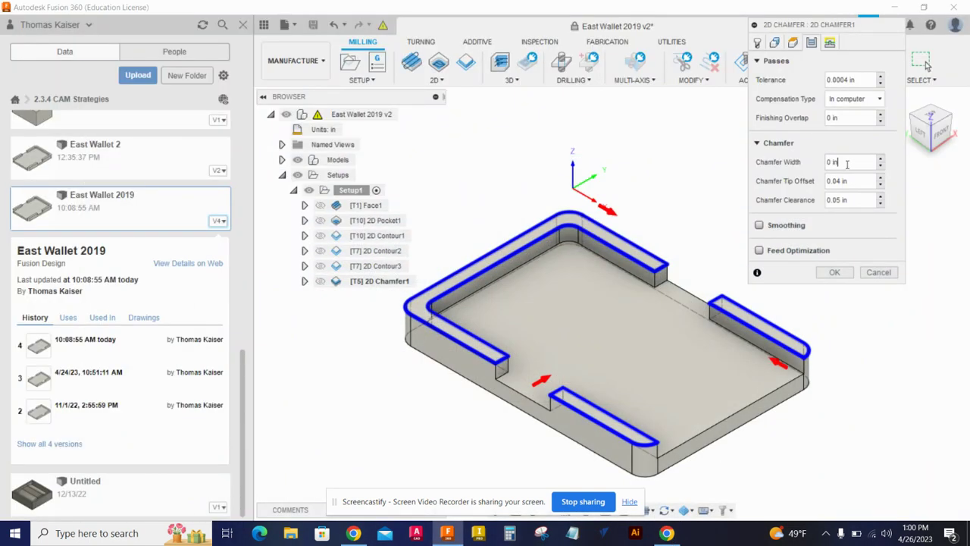
{"action": "double_click", "coordinate": [847, 162]}
{"action": "triple_click", "coordinate": [854, 180]}
{"action": "type", "text": ".025"}
{"action": "left_click", "coordinate": [858, 205]}
- Check the chamfer's linking settings against the document's Tool Path 6 row and generate the chamfer toolpath
{"action": "left_click", "coordinate": [667, 533]}
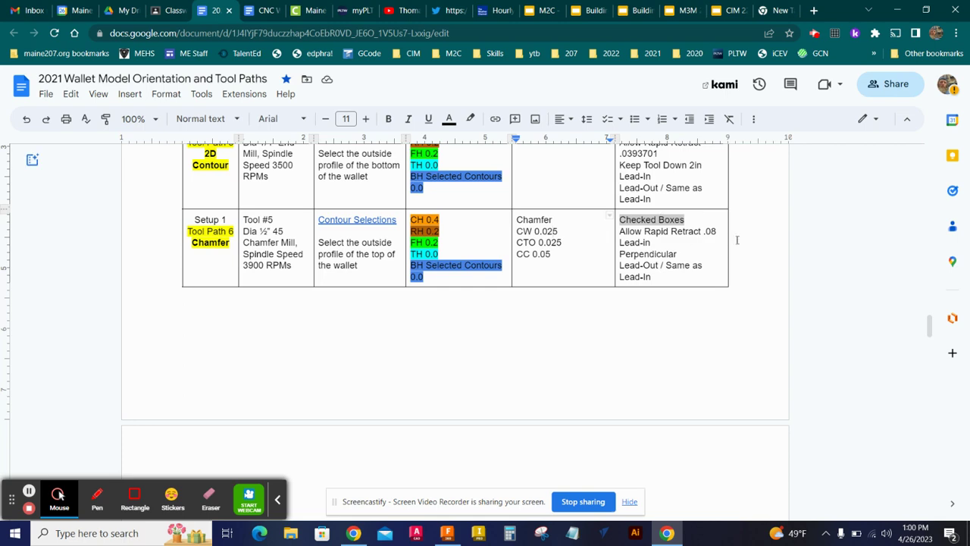
{"action": "left_click", "coordinate": [680, 528]}
{"action": "left_click", "coordinate": [830, 43]}
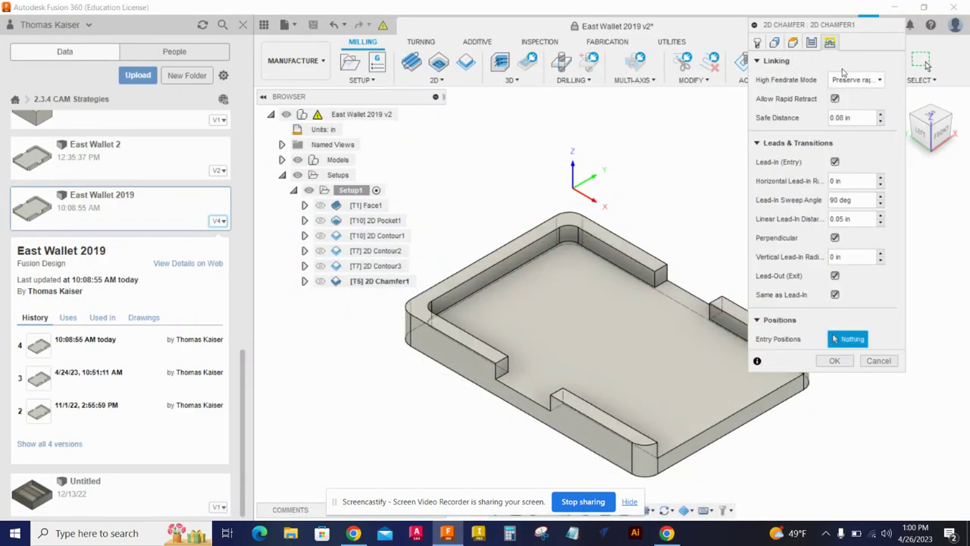
{"action": "left_click", "coordinate": [834, 361]}
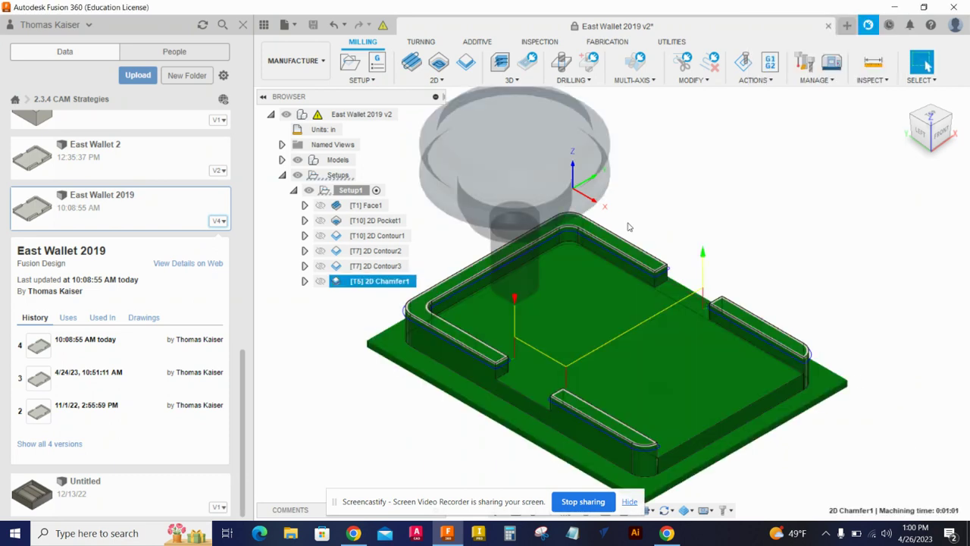
- Simulate all operations of the first setup from facing through chamfering, and close the simulation
{"action": "scroll", "coordinate": [816, 178], "scroll_direction": "down", "scroll_amount": 2}
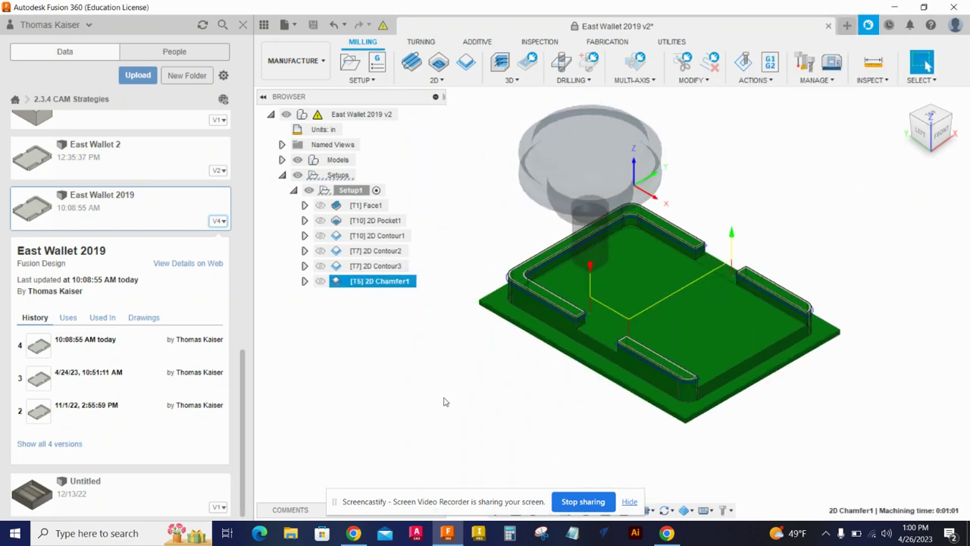
{"action": "scroll", "coordinate": [422, 321], "scroll_direction": "up", "scroll_amount": 1}
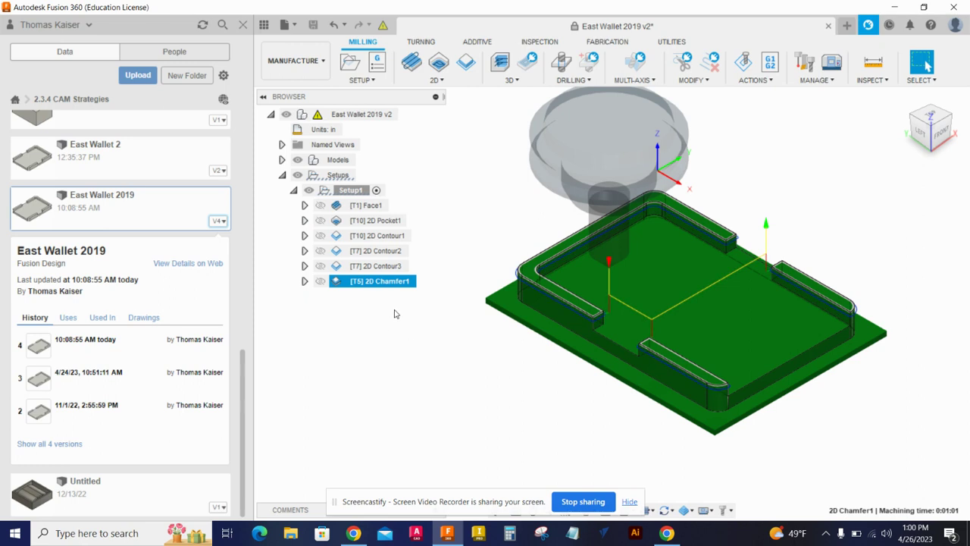
{"action": "left_click", "coordinate": [418, 339]}
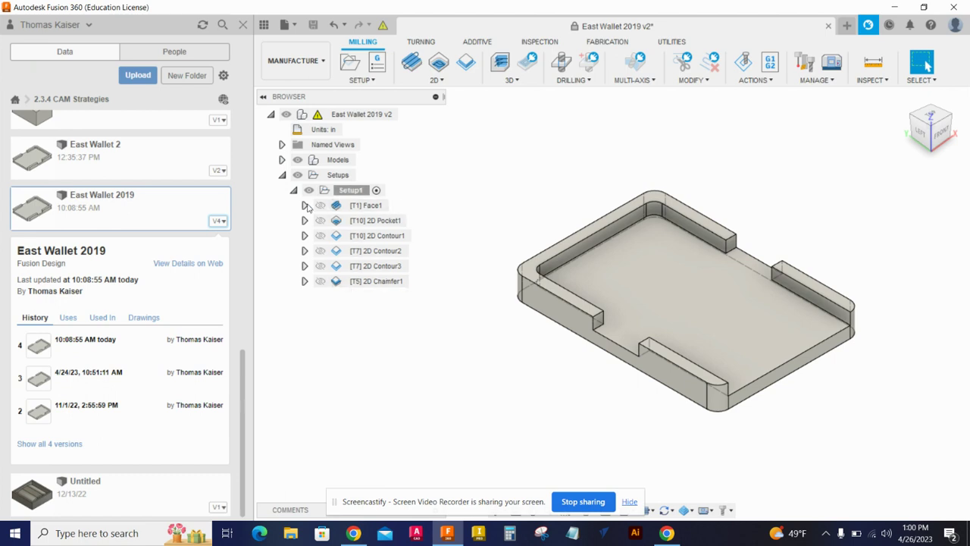
{"action": "right_click", "coordinate": [327, 192]}
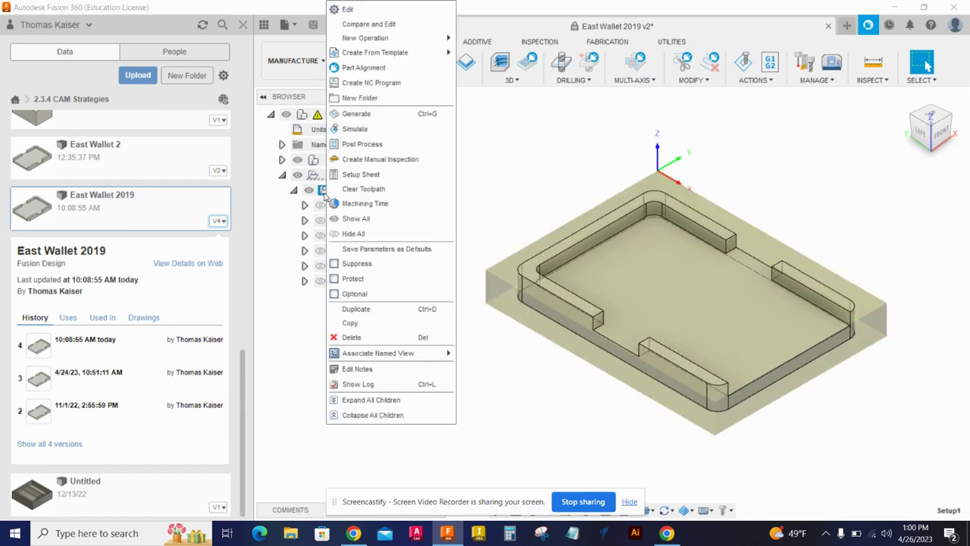
{"action": "left_click", "coordinate": [353, 128]}
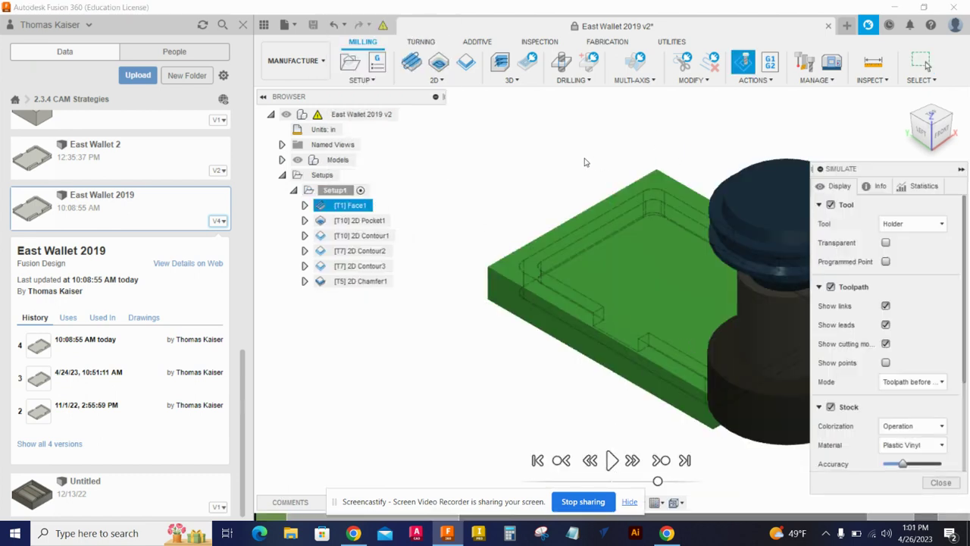
{"action": "left_click", "coordinate": [612, 460]}
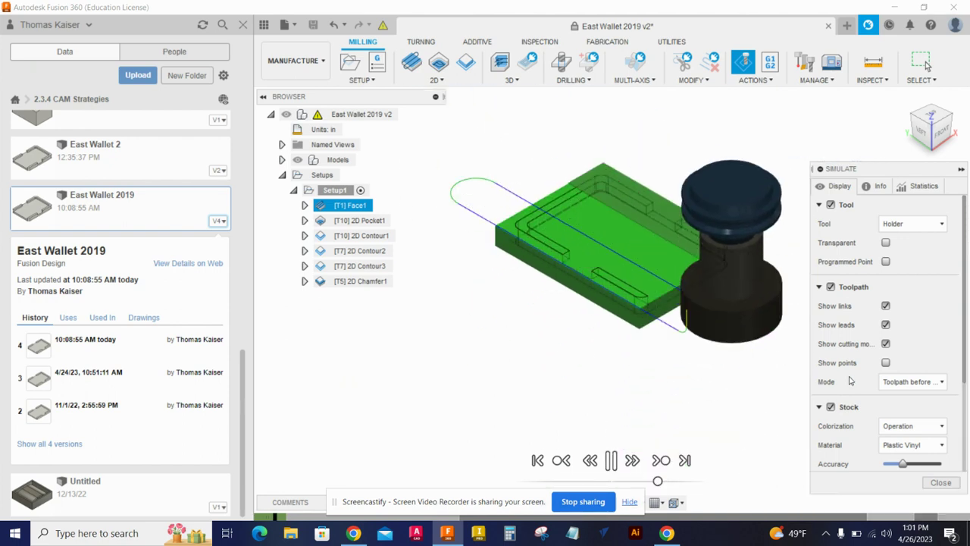
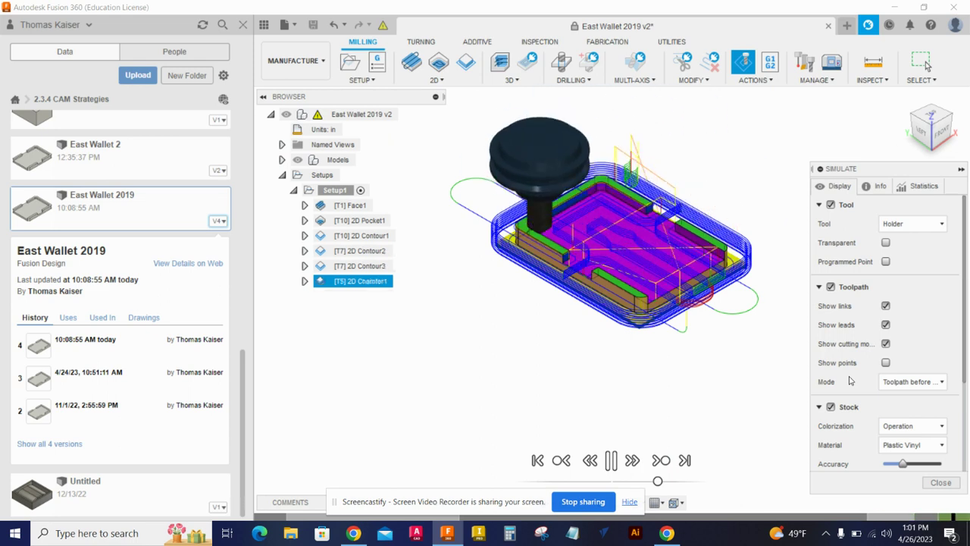
{"action": "left_click", "coordinate": [946, 485]}
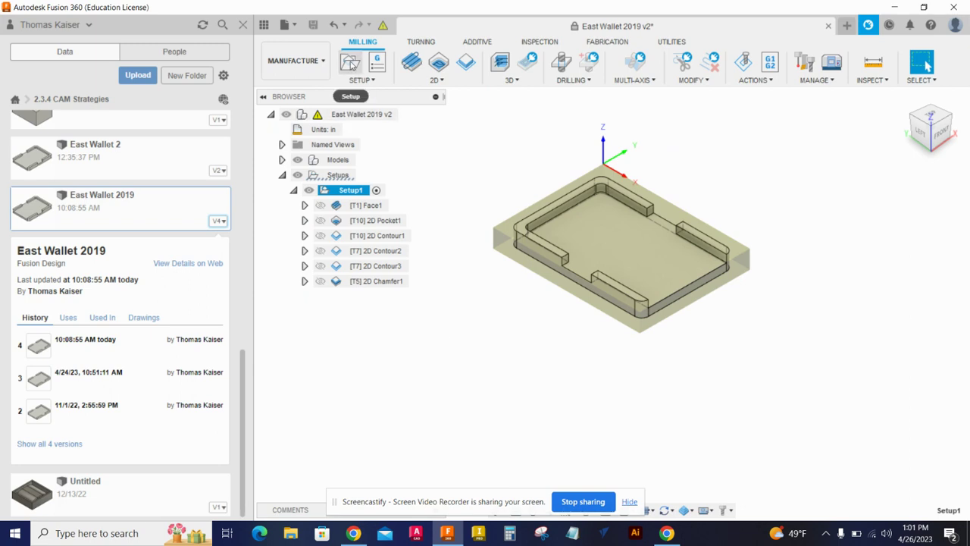
- Create a second milling setup for machining the underside of the wallet
{"action": "left_click", "coordinate": [351, 63]}
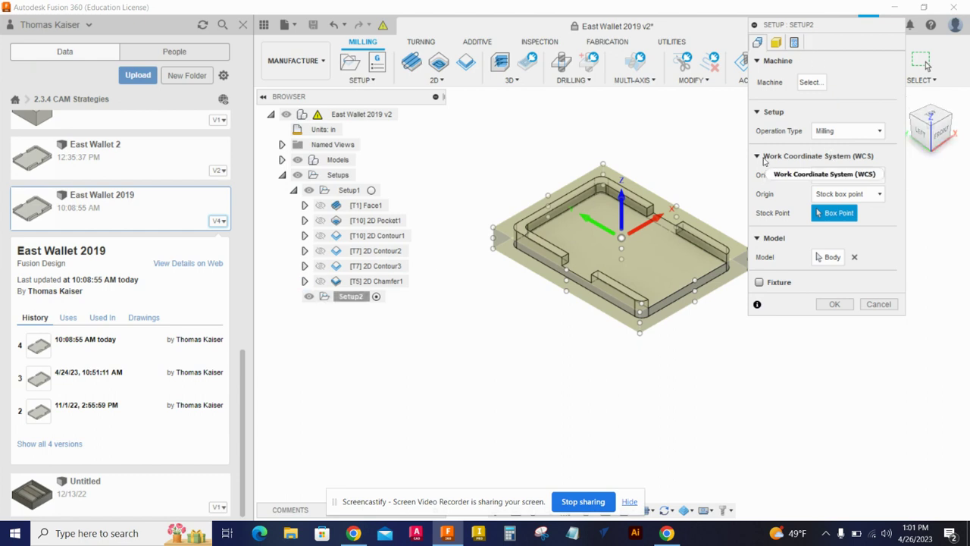
{"action": "scroll", "coordinate": [558, 237], "scroll_direction": "down", "scroll_amount": 1}
{"action": "scroll", "coordinate": [558, 234], "scroll_direction": "down", "scroll_amount": 2}
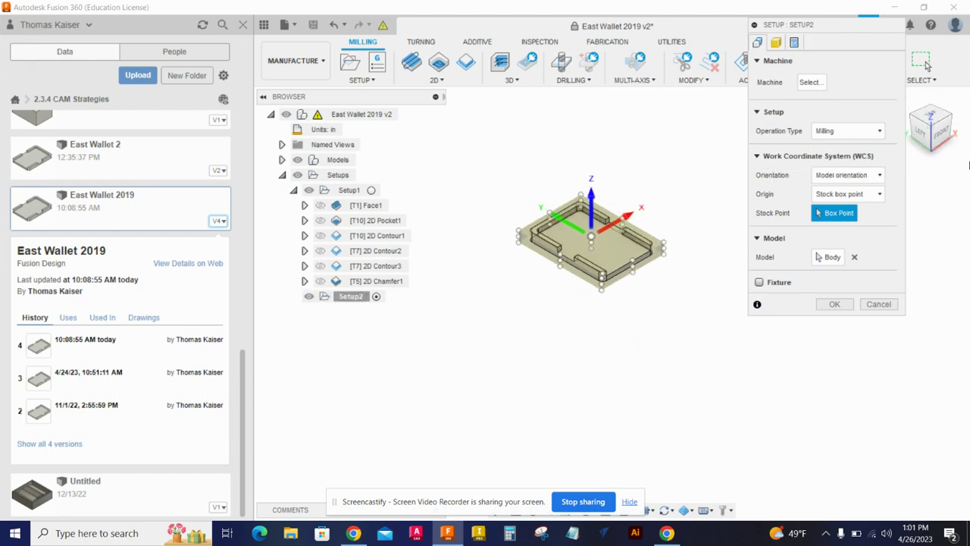
{"action": "left_click", "coordinate": [932, 154]}
{"action": "left_click", "coordinate": [930, 150]}
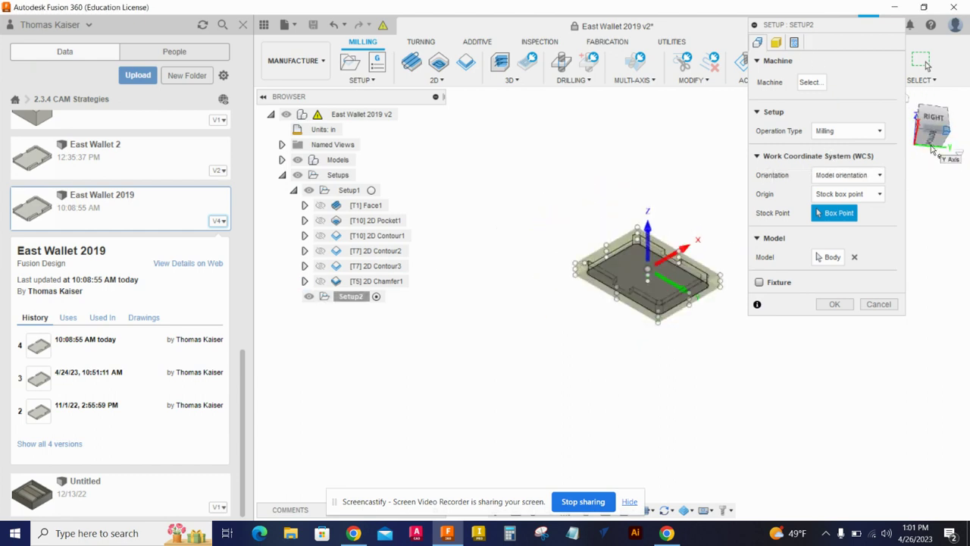
{"action": "left_click", "coordinate": [934, 146]}
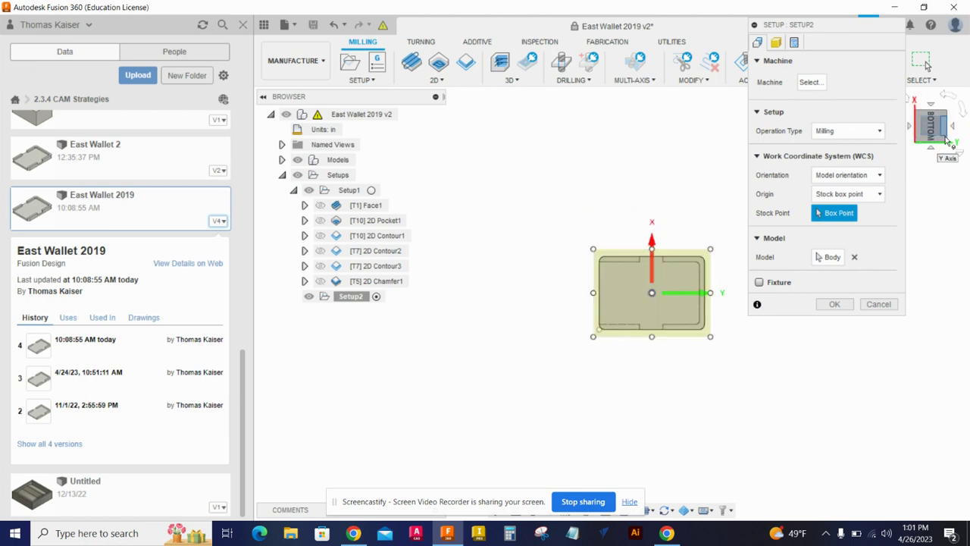
{"action": "left_click", "coordinate": [937, 146]}
{"action": "left_click", "coordinate": [947, 130]}
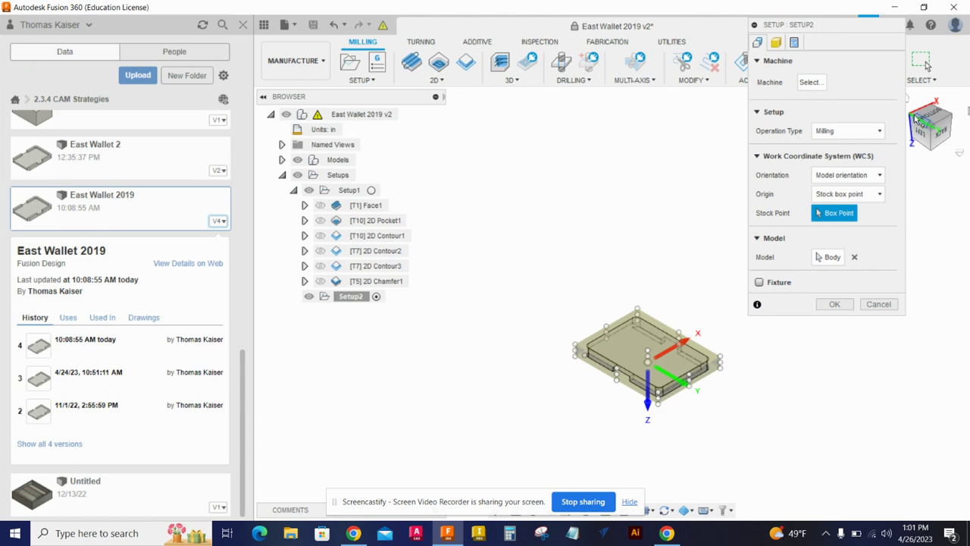
{"action": "left_click", "coordinate": [916, 120]}
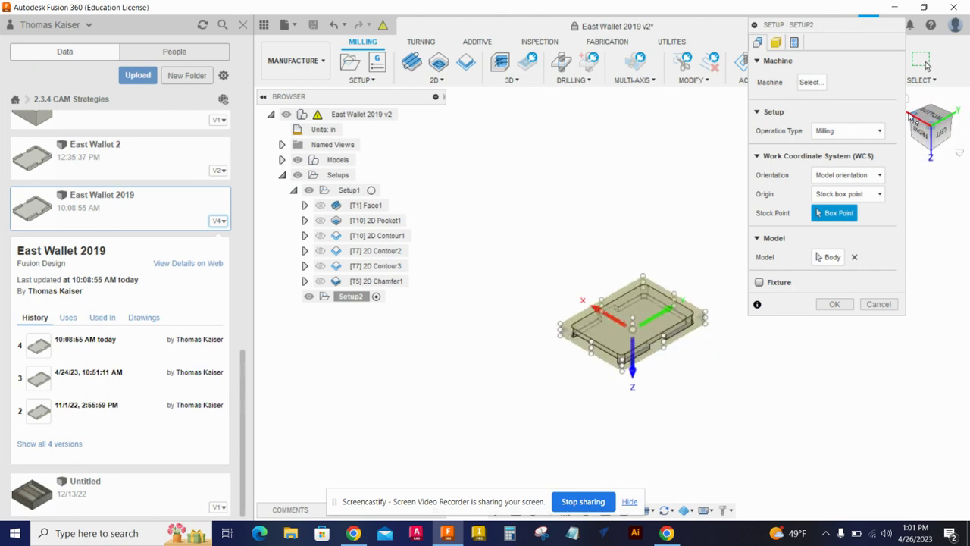
{"action": "left_click", "coordinate": [910, 115]}
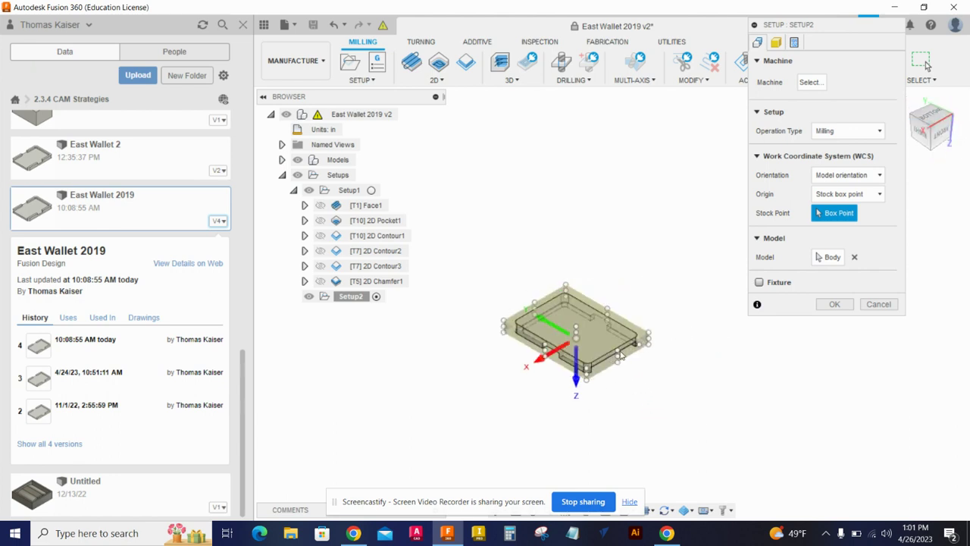
{"action": "scroll", "coordinate": [615, 358], "scroll_direction": "up", "scroll_amount": 4}
{"action": "scroll", "coordinate": [600, 366], "scroll_direction": "down", "scroll_amount": 3}
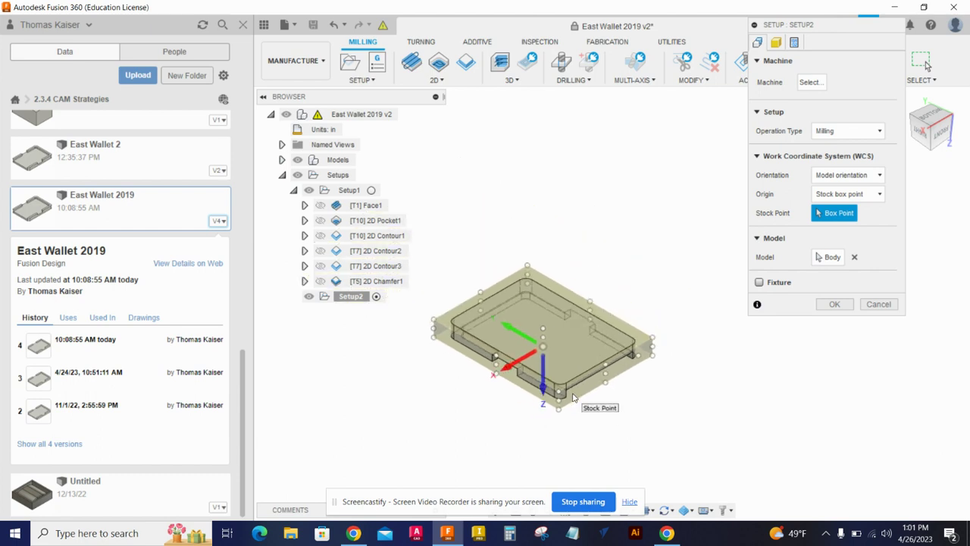
- Change the second setup's stock mode to Fixed size box
{"action": "left_click", "coordinate": [775, 41]}
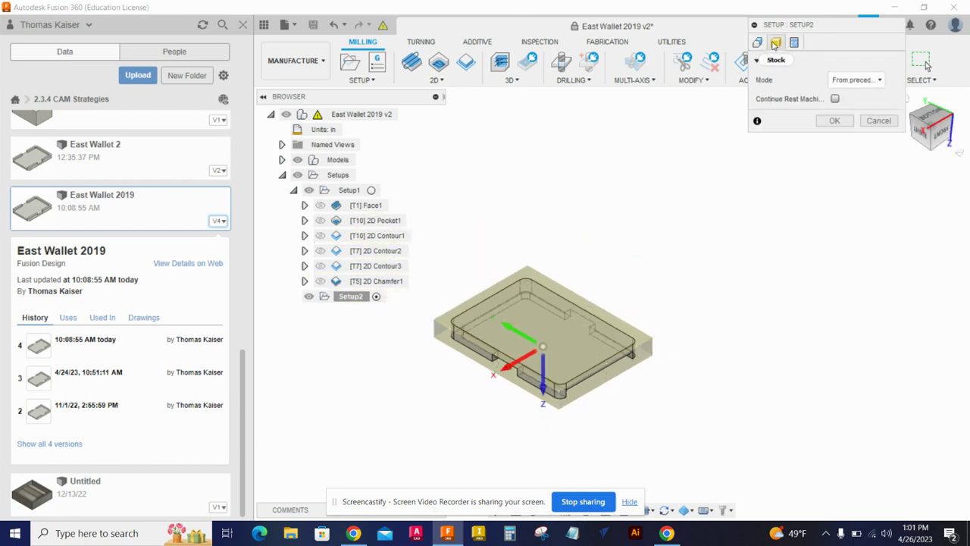
{"action": "left_click", "coordinate": [854, 79]}
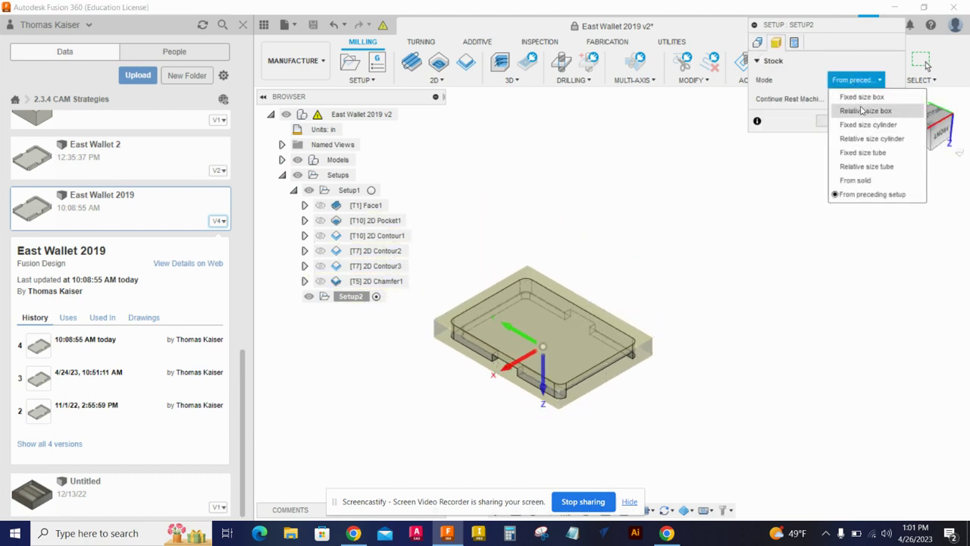
{"action": "left_click", "coordinate": [862, 111]}
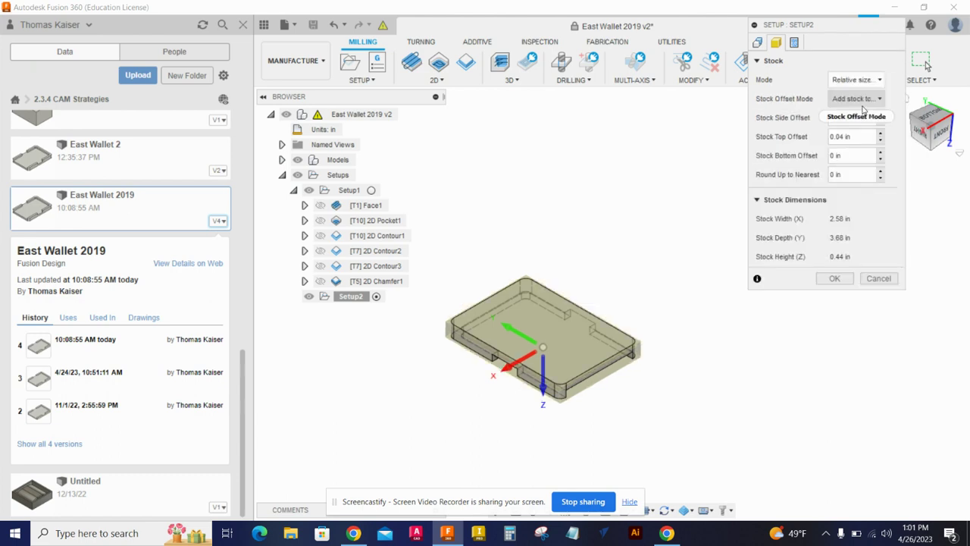
{"action": "left_click", "coordinate": [857, 80]}
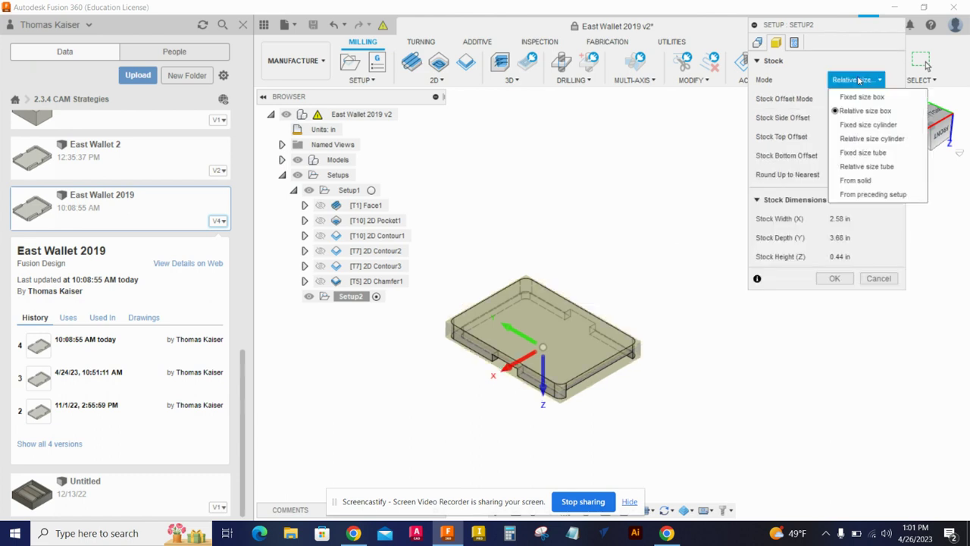
{"action": "left_click", "coordinate": [858, 80]}
{"action": "left_click", "coordinate": [856, 80]}
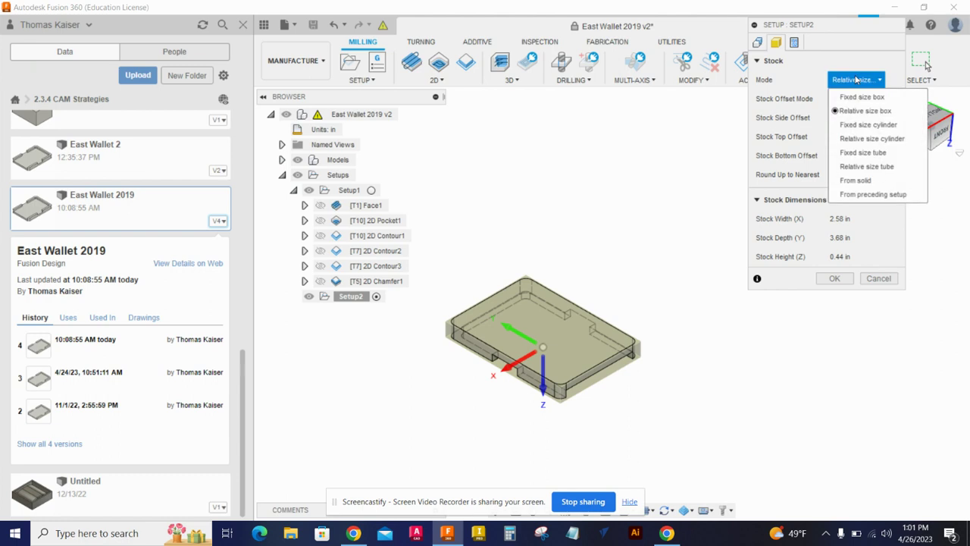
{"action": "left_click", "coordinate": [856, 96]}
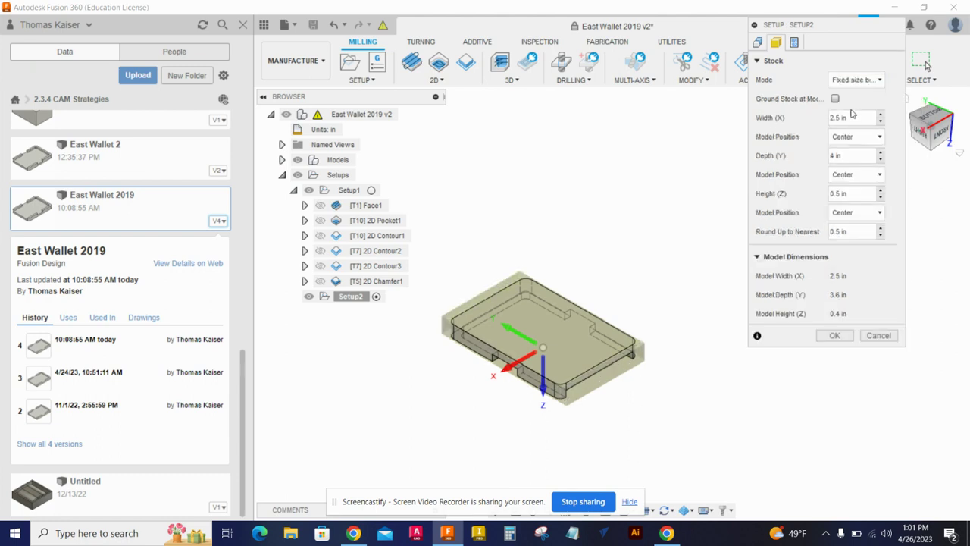
- Set the stock box width (X) to 3 in and the height (Z) to 0.48 in
{"action": "double_click", "coordinate": [837, 117]}
{"action": "type", "text": "3in"}
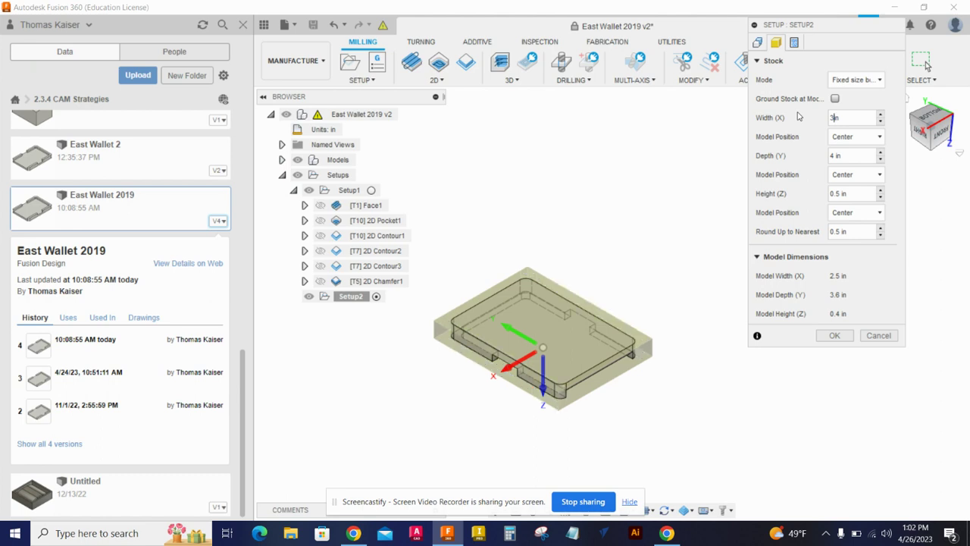
{"action": "left_click", "coordinate": [844, 157]}
{"action": "left_click", "coordinate": [863, 194]}
{"action": "left_click_drag", "start_coordinate": [866, 195], "coordinate": [803, 189]}
{"action": "type", "text": "48"}
- Try positioning the model in the stock height with Offset from bottom (-Z) and an offset of 0
{"action": "left_click", "coordinate": [920, 134]}
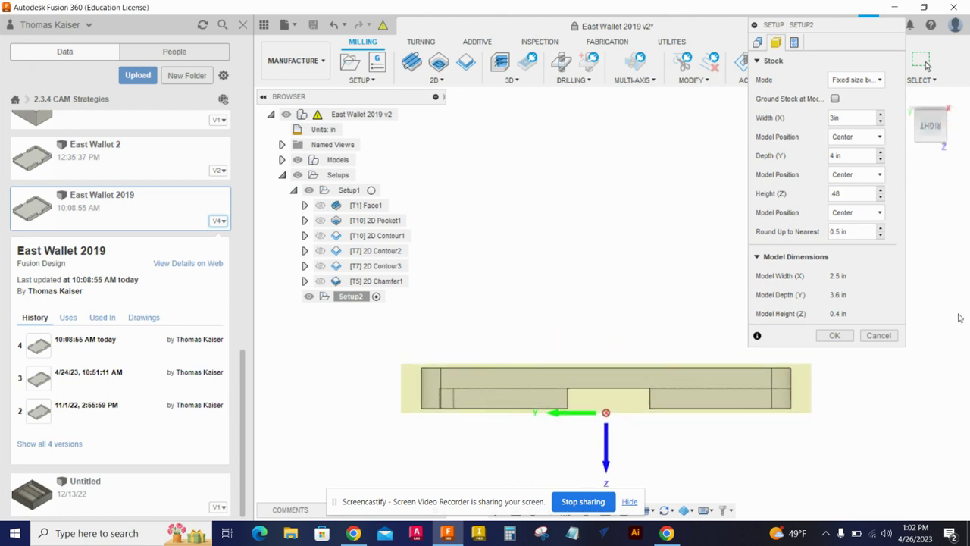
{"action": "left_click", "coordinate": [869, 215]}
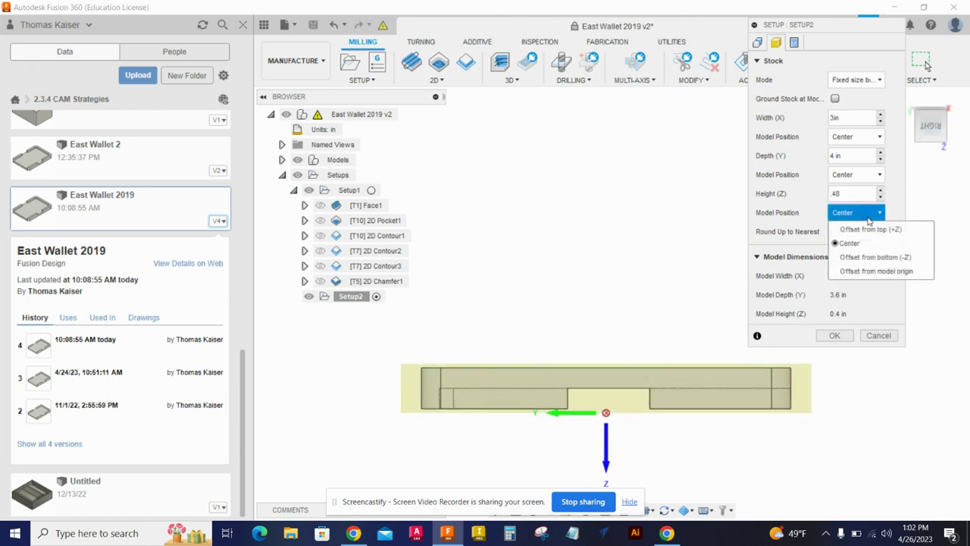
{"action": "left_click", "coordinate": [875, 257]}
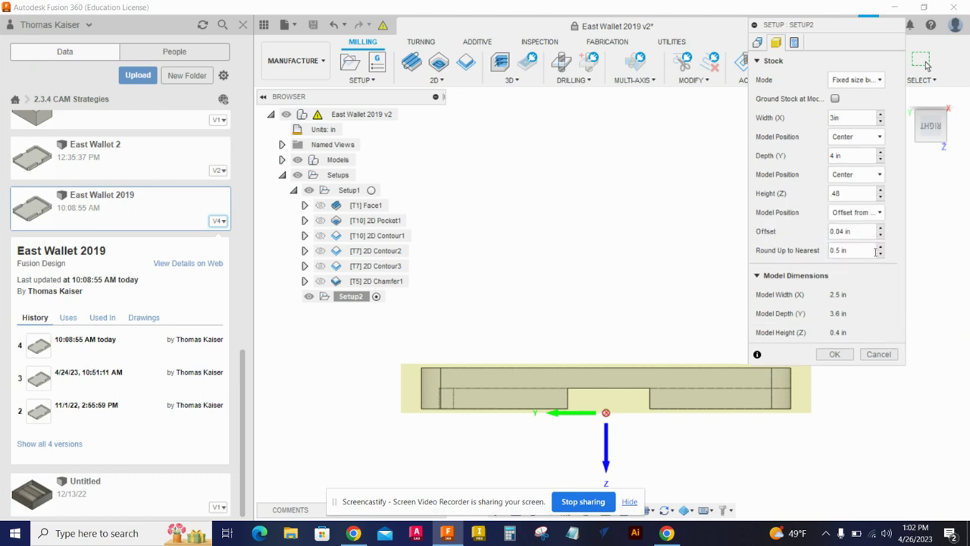
{"action": "left_click_drag", "start_coordinate": [850, 231], "coordinate": [813, 228]}
{"action": "type", "text": "0"}
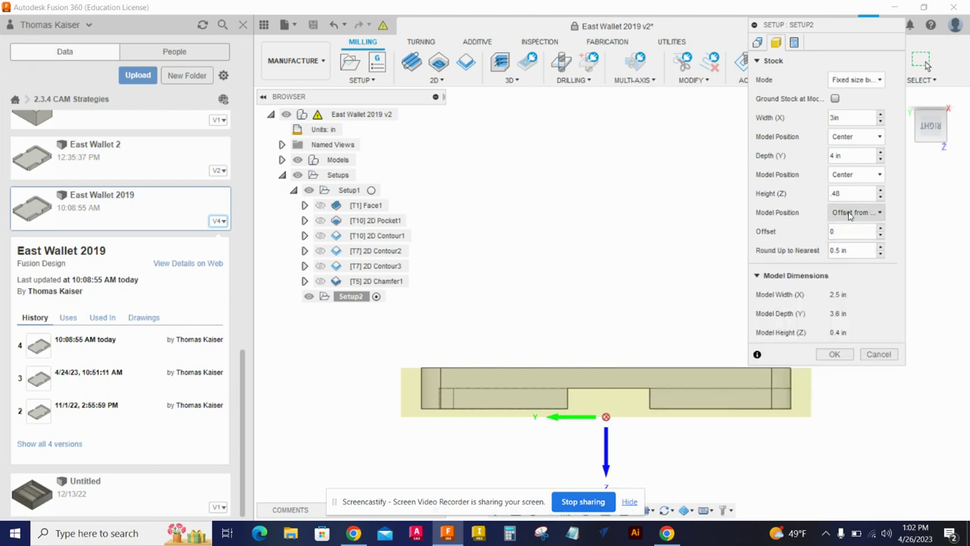
- Try 0.4 as the Z model position offset, clear that offset, and set Round Up to Nearest to 0
{"action": "left_click_drag", "start_coordinate": [855, 229], "coordinate": [819, 231]}
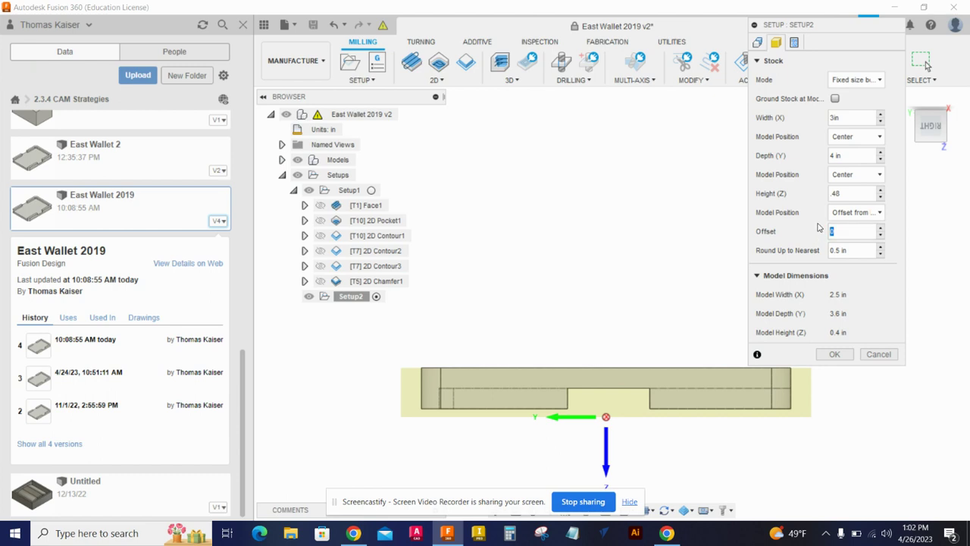
{"action": "type", "text": "4"}
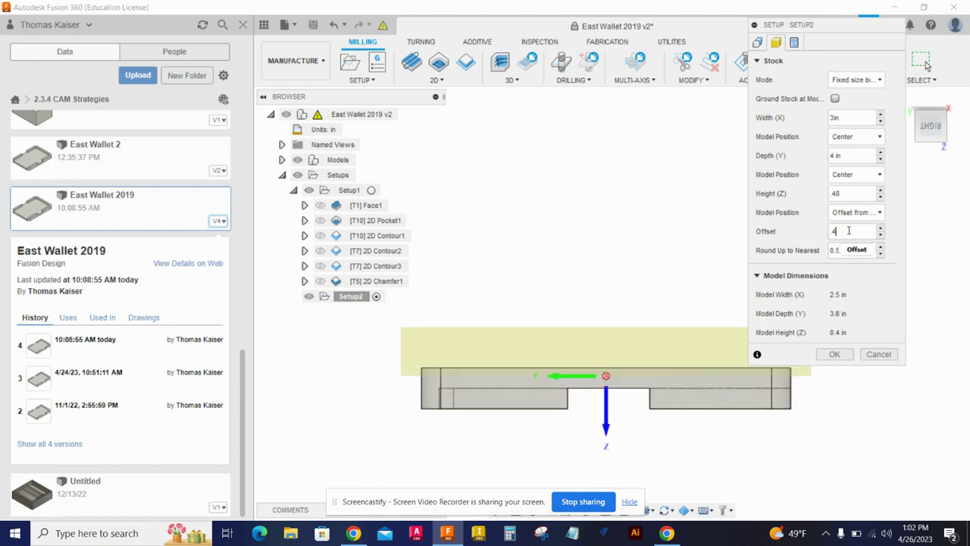
{"action": "left_click_drag", "start_coordinate": [837, 231], "coordinate": [815, 235]}
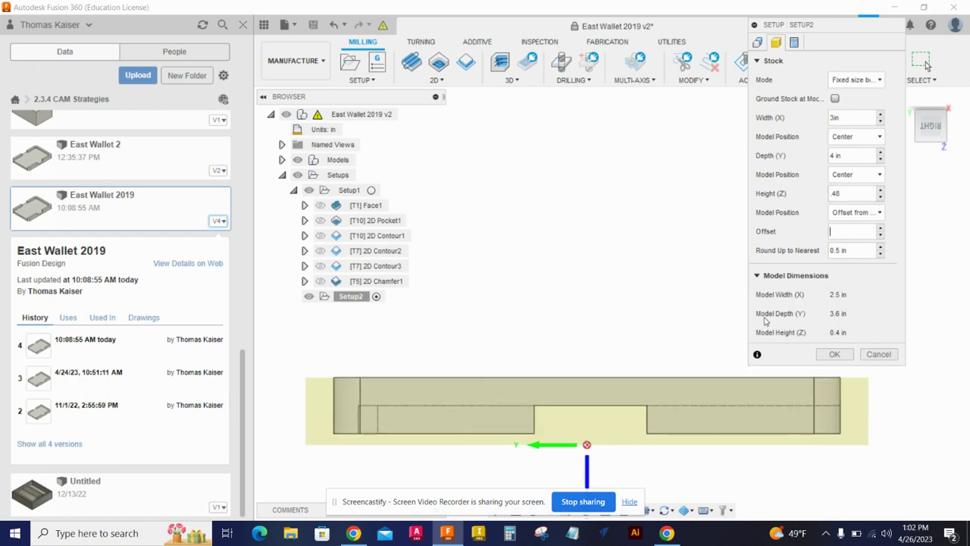
{"action": "left_click_drag", "start_coordinate": [864, 250], "coordinate": [792, 256]}
{"action": "type", "text": "0"}
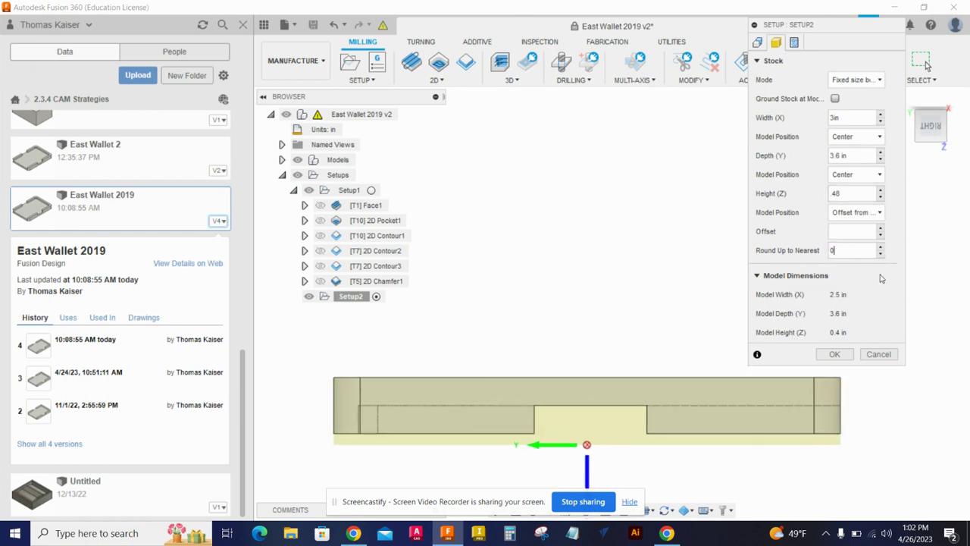
- Switch the Z model position to Offset from top (+Z) and check where the extra stock lies
{"action": "left_click", "coordinate": [856, 213]}
{"action": "left_click", "coordinate": [866, 226]}
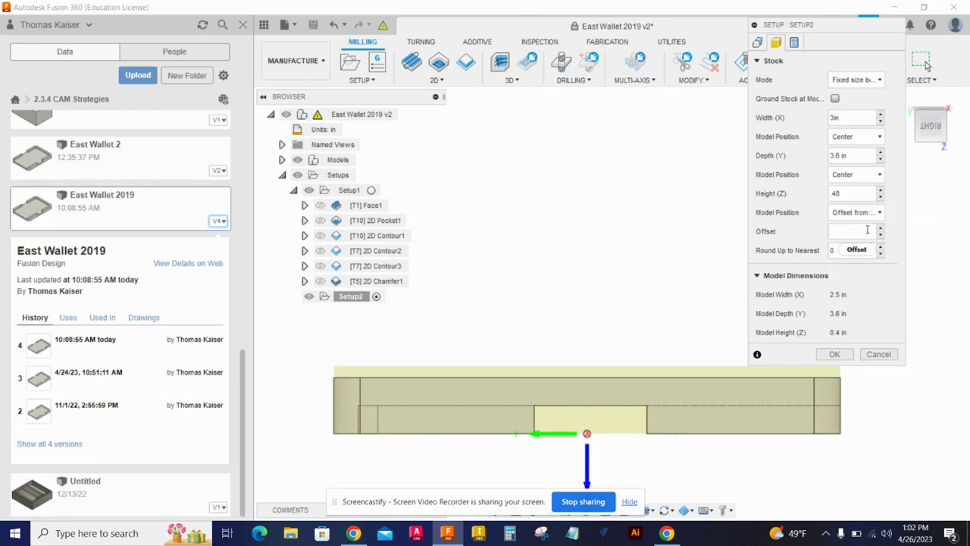
{"action": "scroll", "coordinate": [666, 437], "scroll_direction": "up", "scroll_amount": 2}
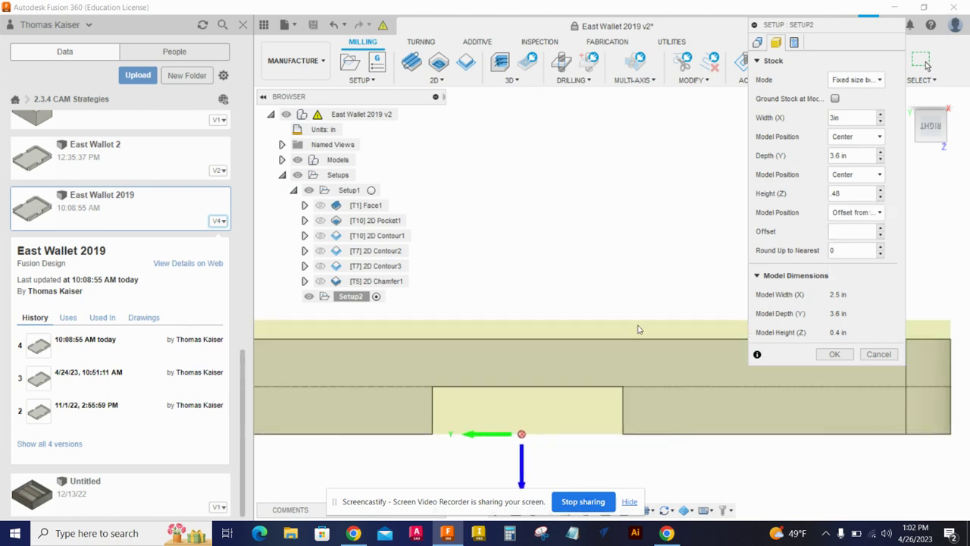
{"action": "scroll", "coordinate": [643, 335], "scroll_direction": "down", "scroll_amount": 2}
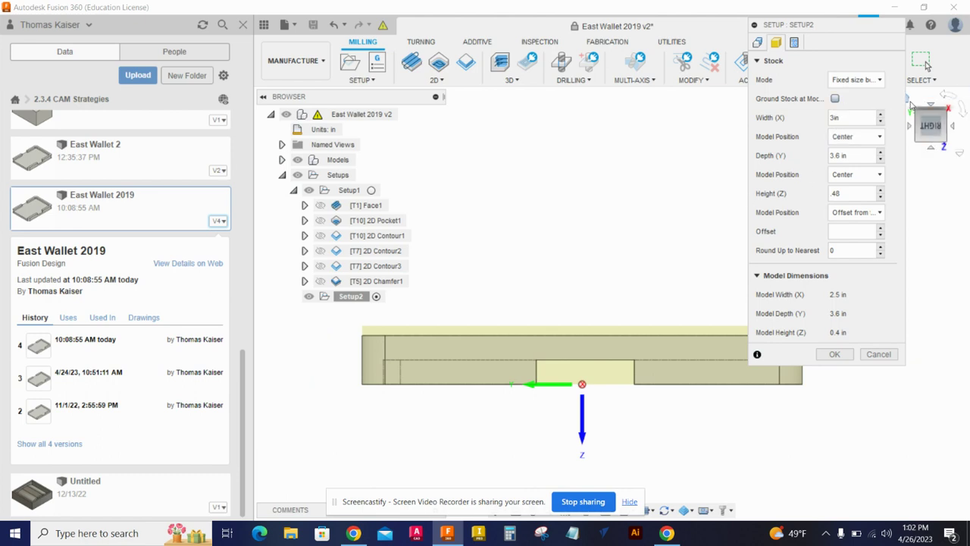
- Place the work coordinate origin on the stock box point at the far corner of the part's underside
{"action": "left_click", "coordinate": [944, 141]}
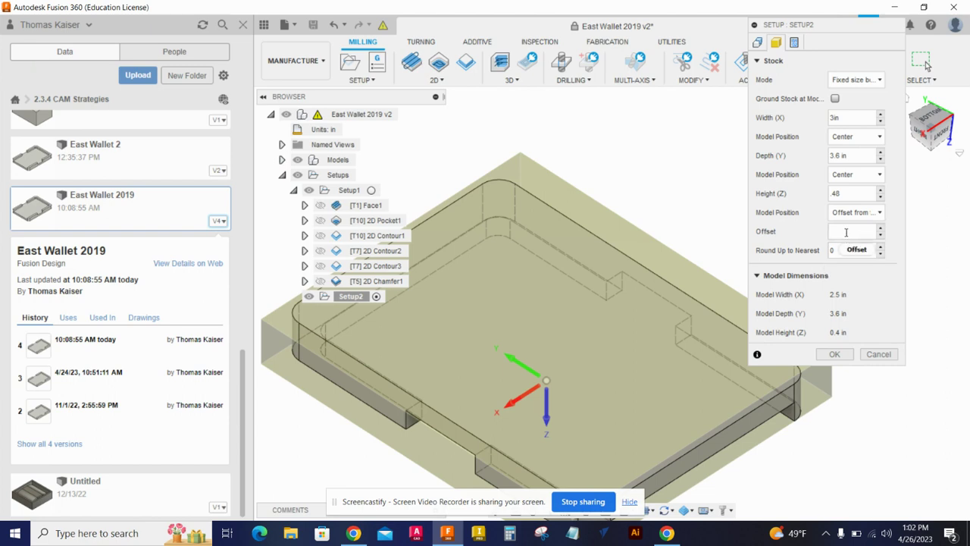
{"action": "scroll", "coordinate": [609, 268], "scroll_direction": "down", "scroll_amount": 3}
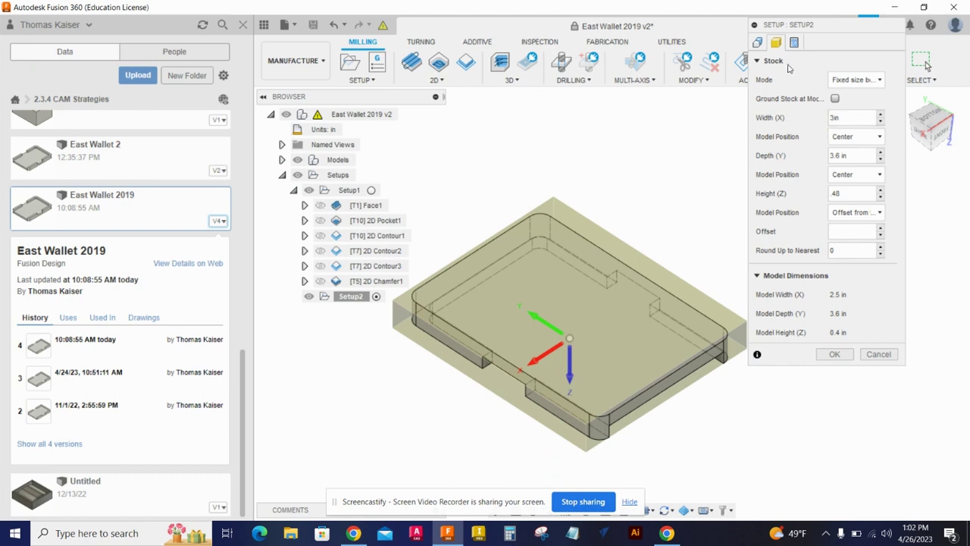
{"action": "left_click", "coordinate": [758, 42]}
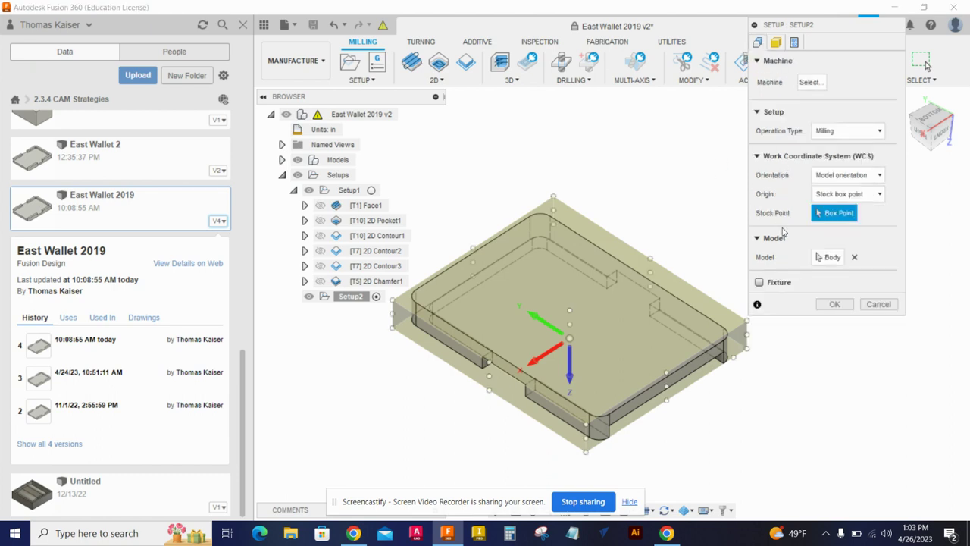
{"action": "left_click", "coordinate": [553, 196]}
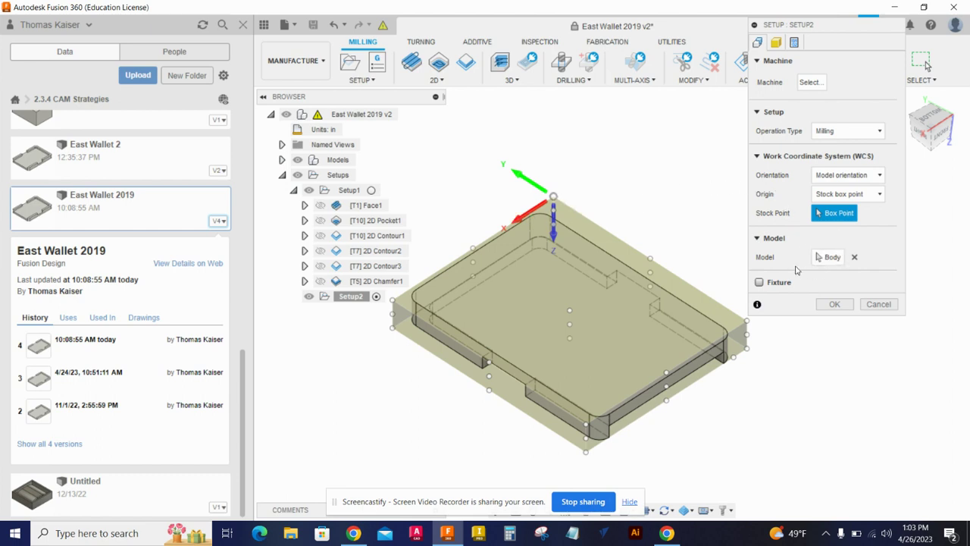
- Set the WCS orientation to Select Z axis/plane & X axis and align the X axis with the underside's long outer edge
{"action": "left_click", "coordinate": [844, 175]}
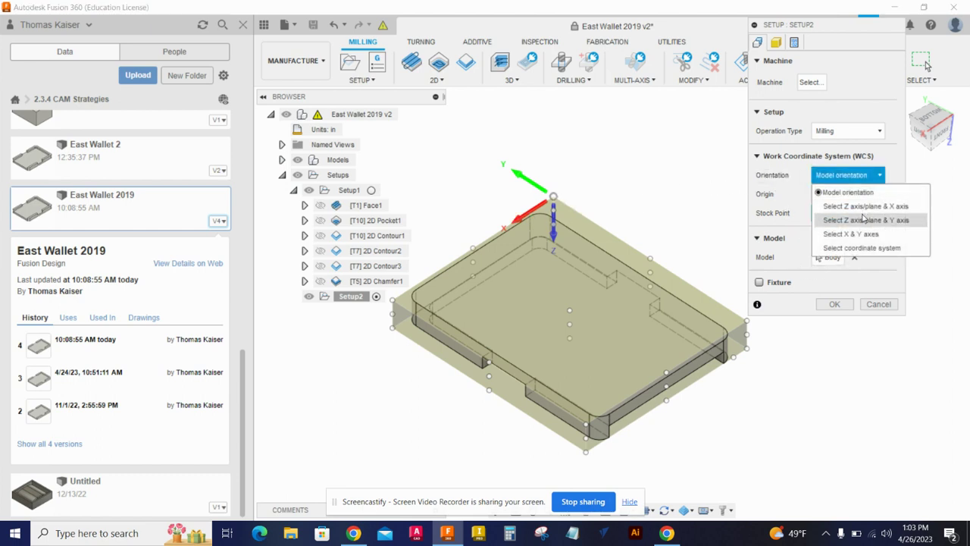
{"action": "left_click", "coordinate": [864, 207]}
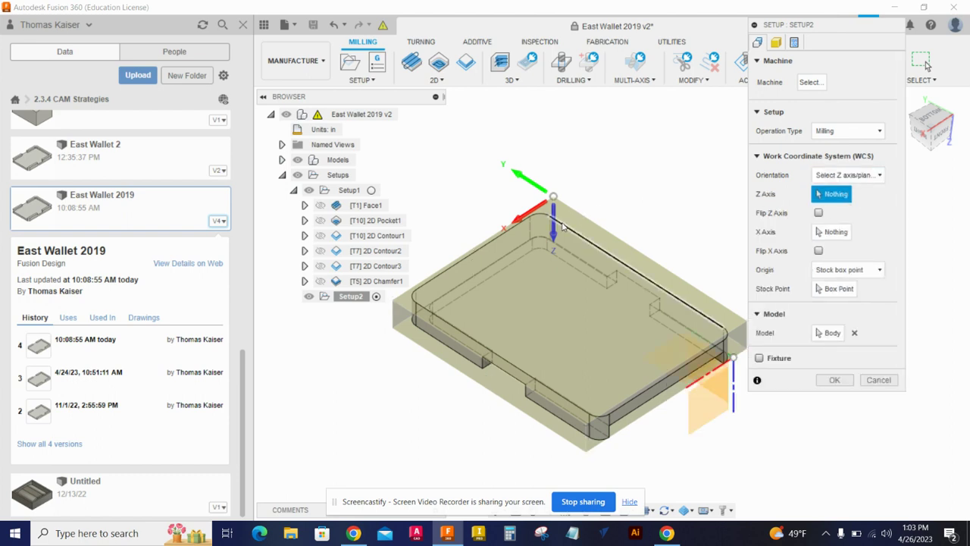
{"action": "left_click", "coordinate": [828, 231]}
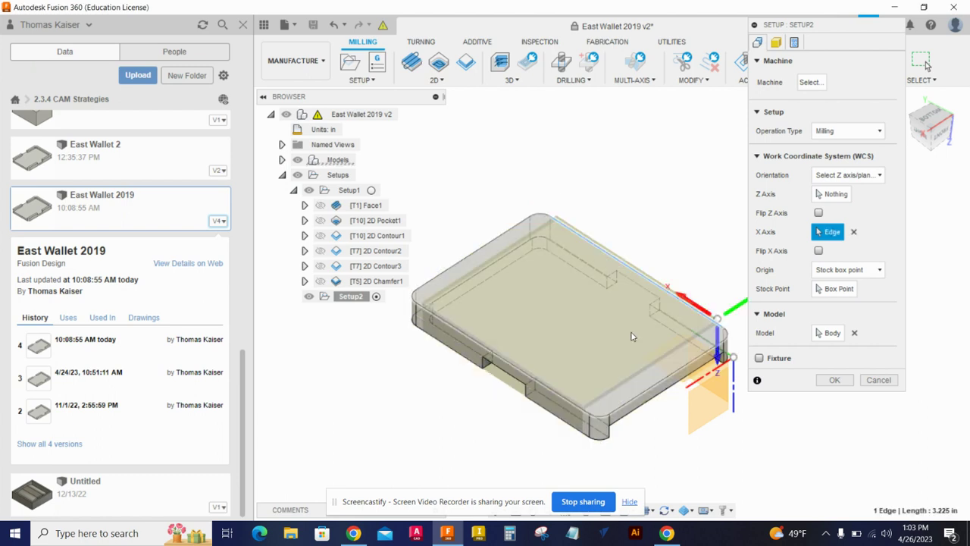
{"action": "left_click", "coordinate": [591, 238]}
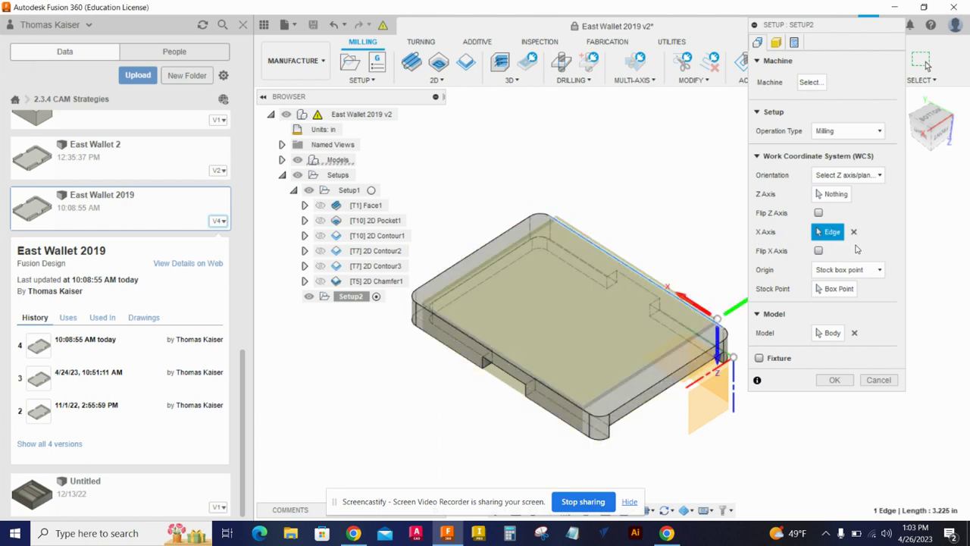
- Move the work coordinate origin to the stock box point at the opposite end of the X-axis edge and flip the Z and X axes
{"action": "left_click", "coordinate": [836, 289]}
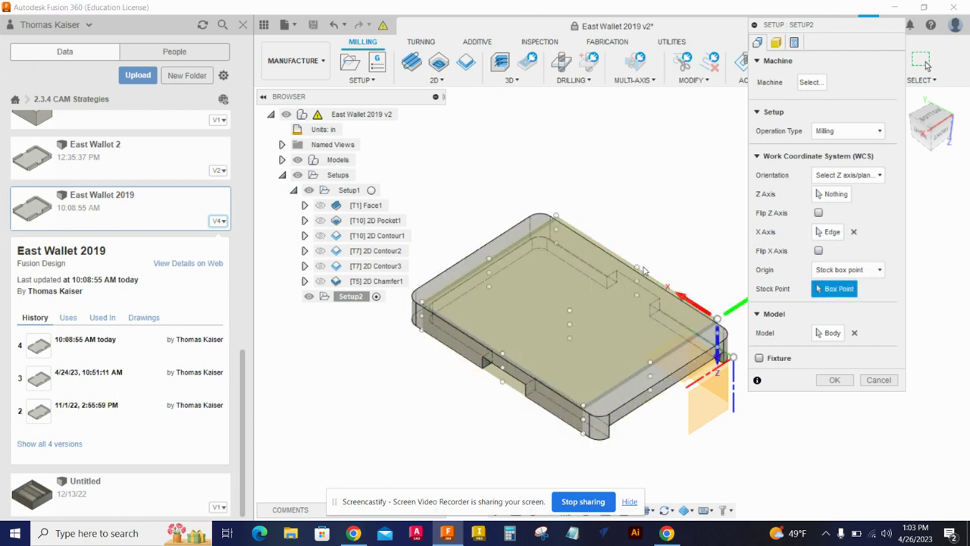
{"action": "left_click", "coordinate": [557, 218]}
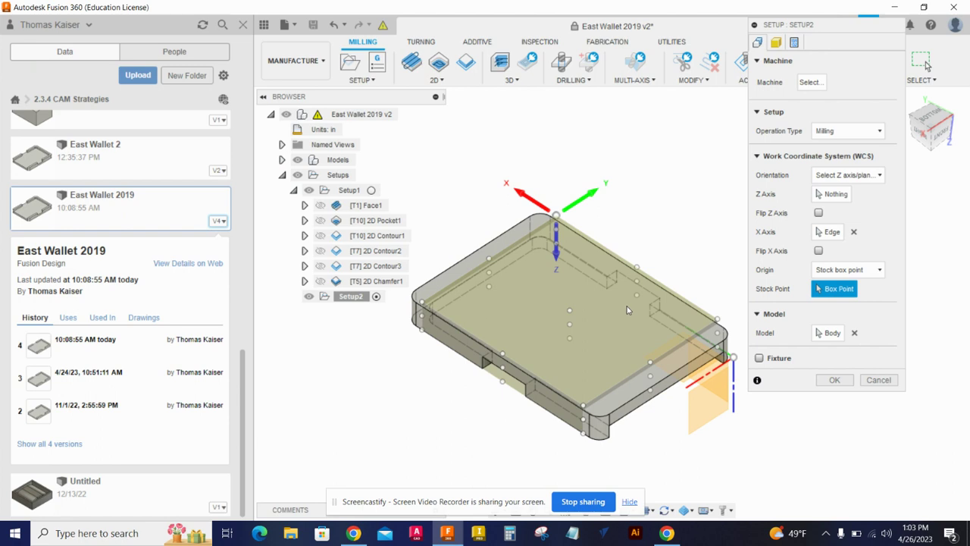
{"action": "left_click", "coordinate": [819, 213]}
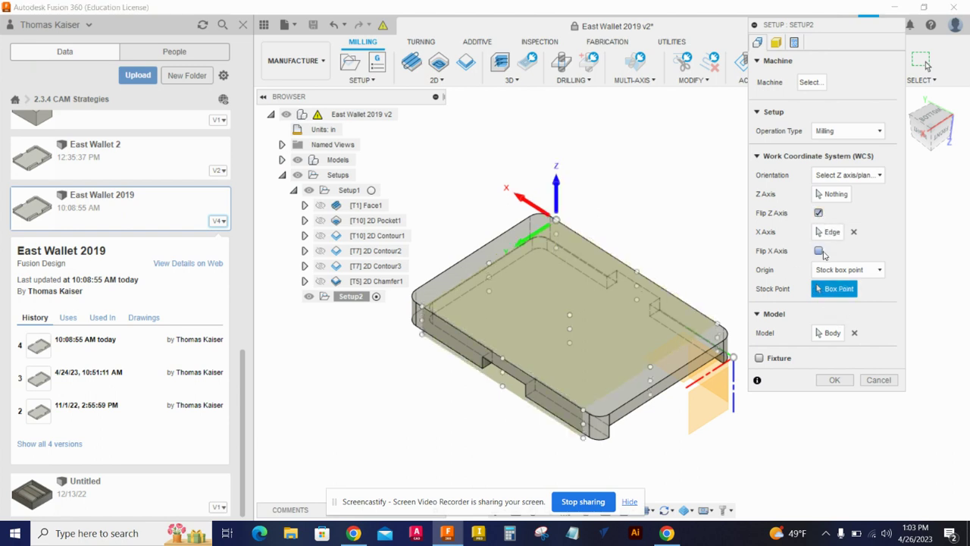
{"action": "left_click", "coordinate": [818, 251]}
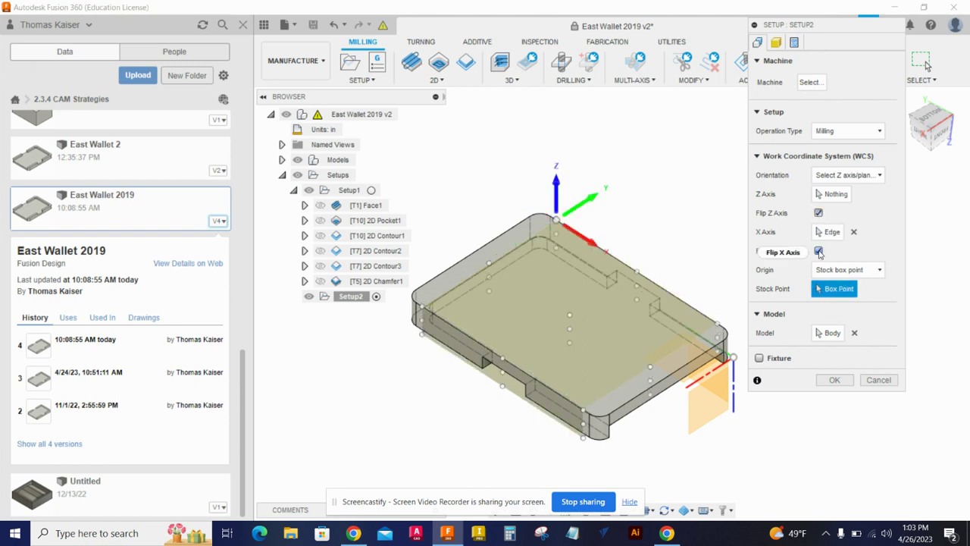
- Set the fixed-size stock box of the second setup to a width (X) of 4 in and a depth (Y) of 3 in
{"action": "left_click", "coordinate": [777, 42]}
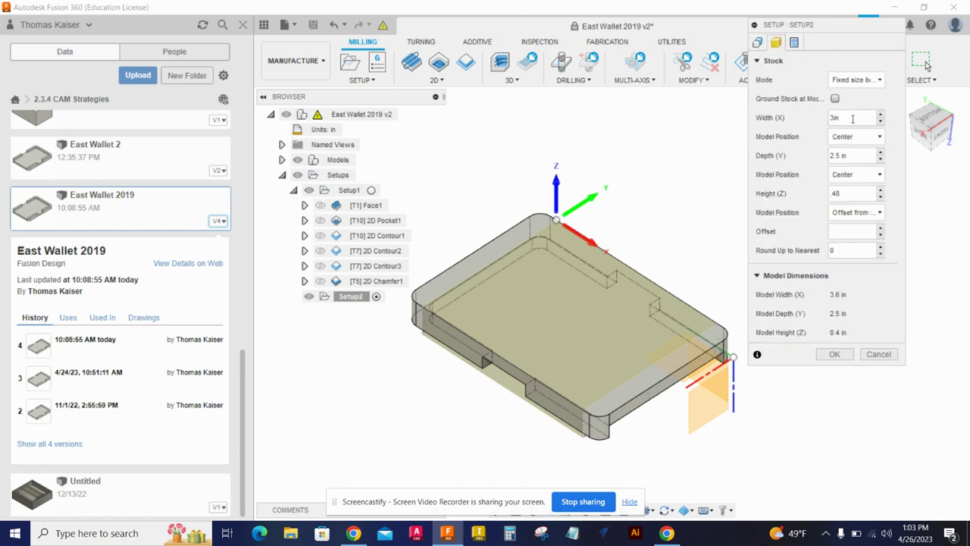
{"action": "left_click_drag", "start_coordinate": [853, 118], "coordinate": [787, 116]}
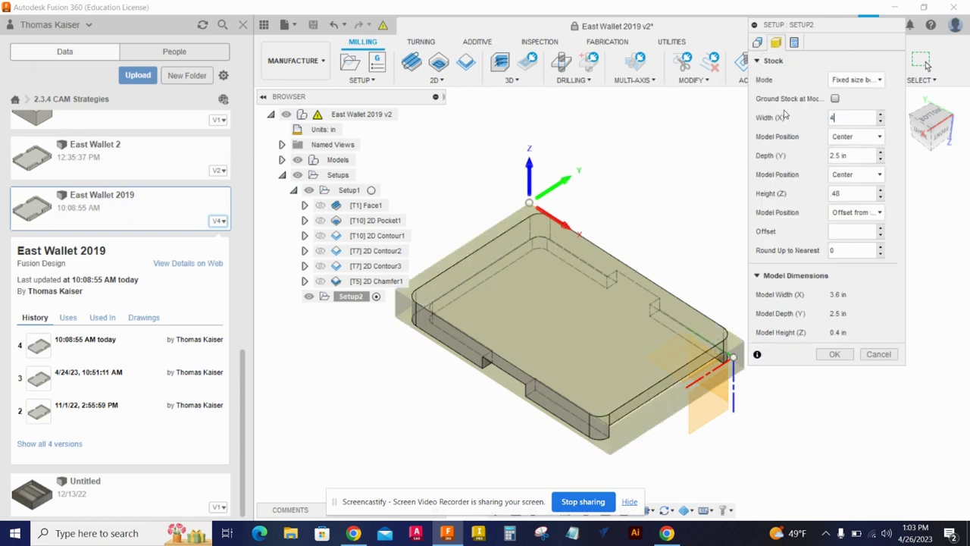
{"action": "key", "text": "Tab"}
{"action": "key", "text": "Tab"}
{"action": "type", "text": "3"}
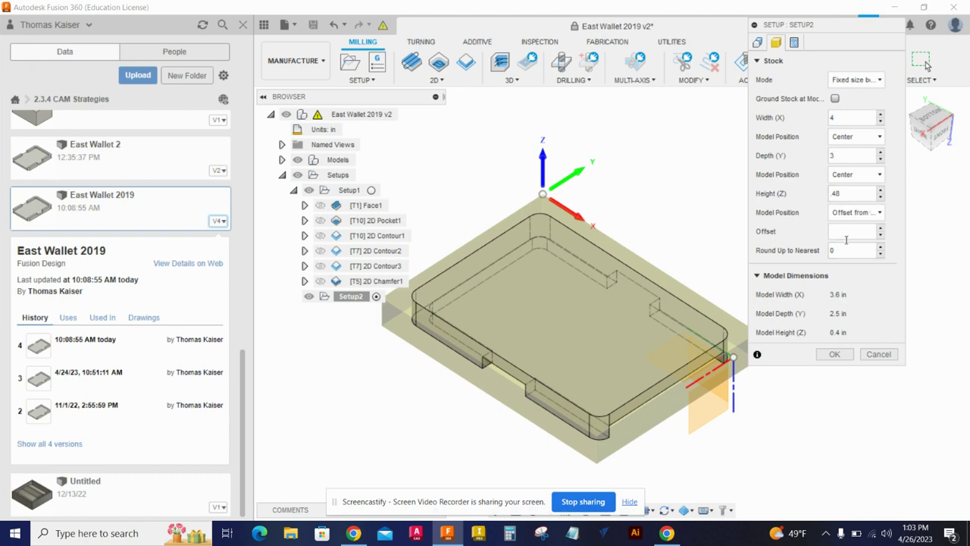
- Change the Z model position to Offset from bottom (-Z) and check the extra stock from the side
{"action": "left_click", "coordinate": [922, 133]}
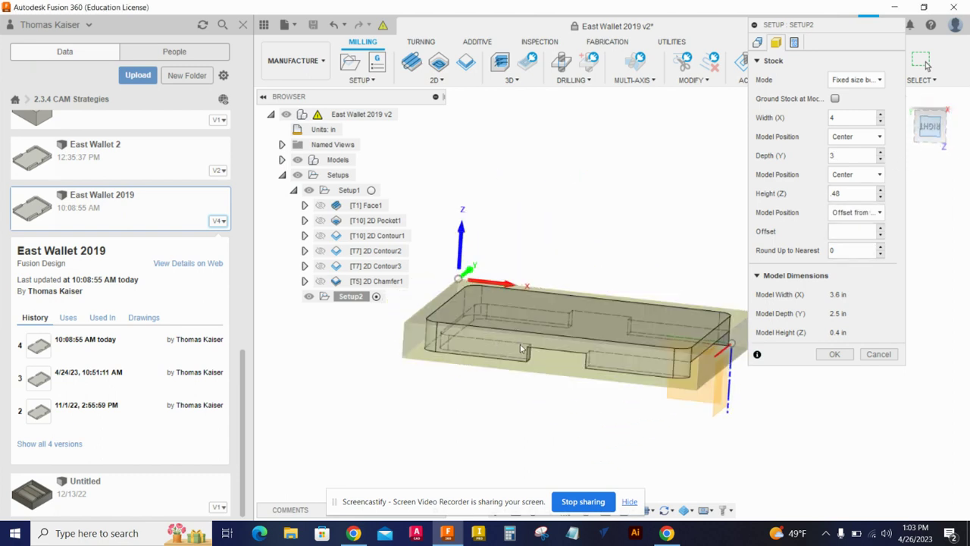
{"action": "scroll", "coordinate": [555, 320], "scroll_direction": "up", "scroll_amount": 2}
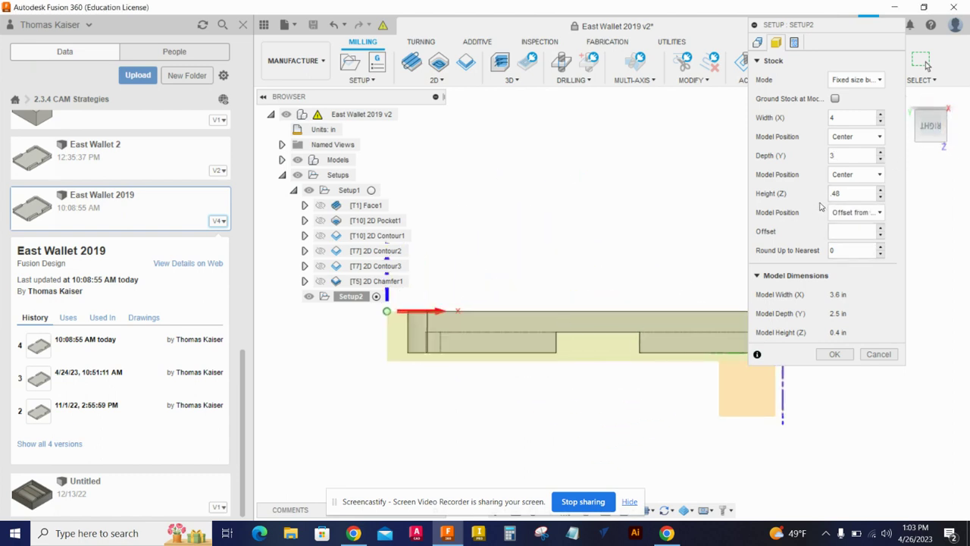
{"action": "left_click", "coordinate": [876, 213]}
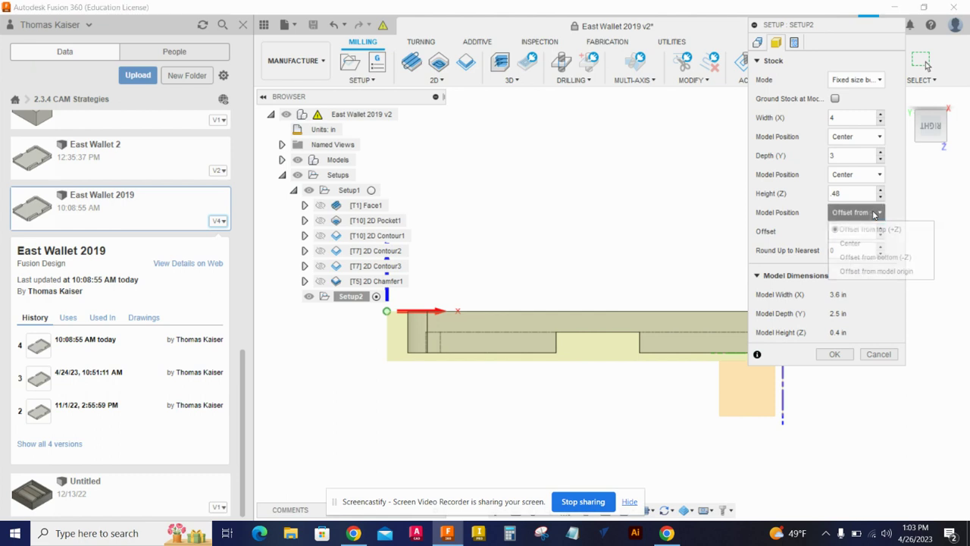
{"action": "left_click", "coordinate": [884, 259]}
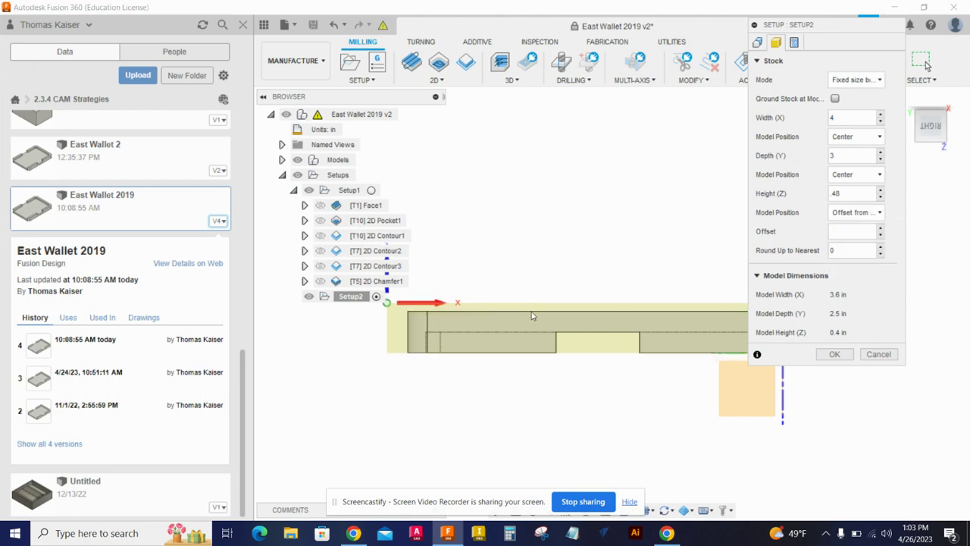
{"action": "scroll", "coordinate": [544, 313], "scroll_direction": "down", "scroll_amount": 3}
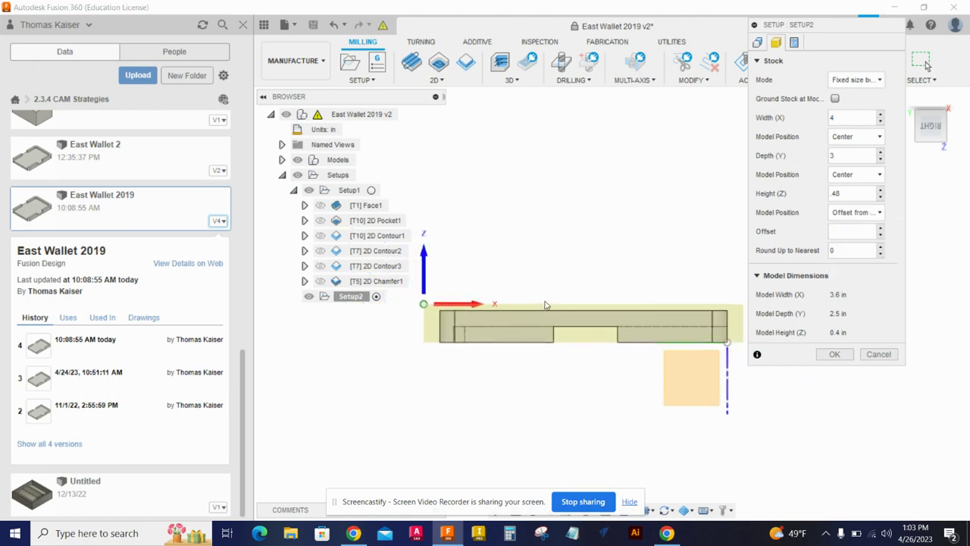
{"action": "left_click", "coordinate": [943, 124]}
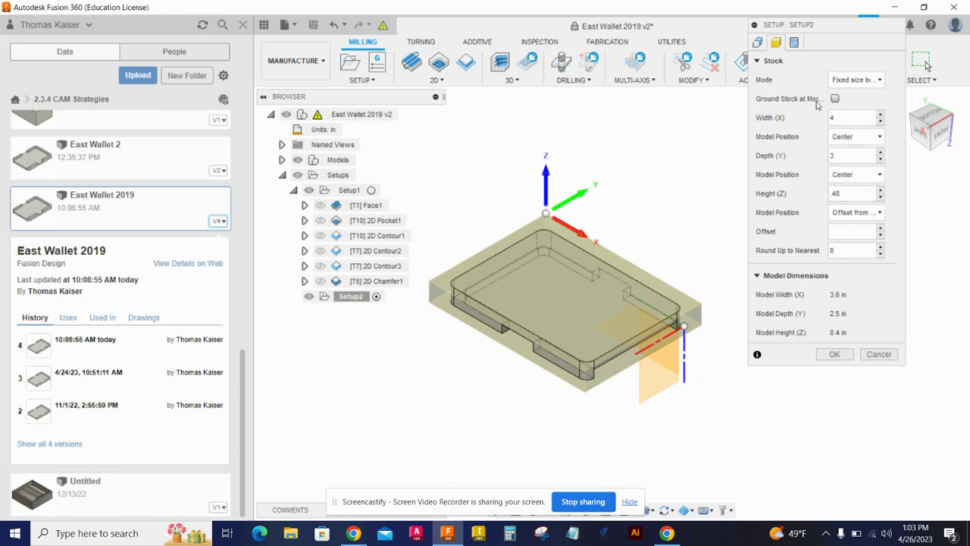
- Set the Z model position offset to 0 and accept the second setup
{"action": "left_click", "coordinate": [757, 42]}
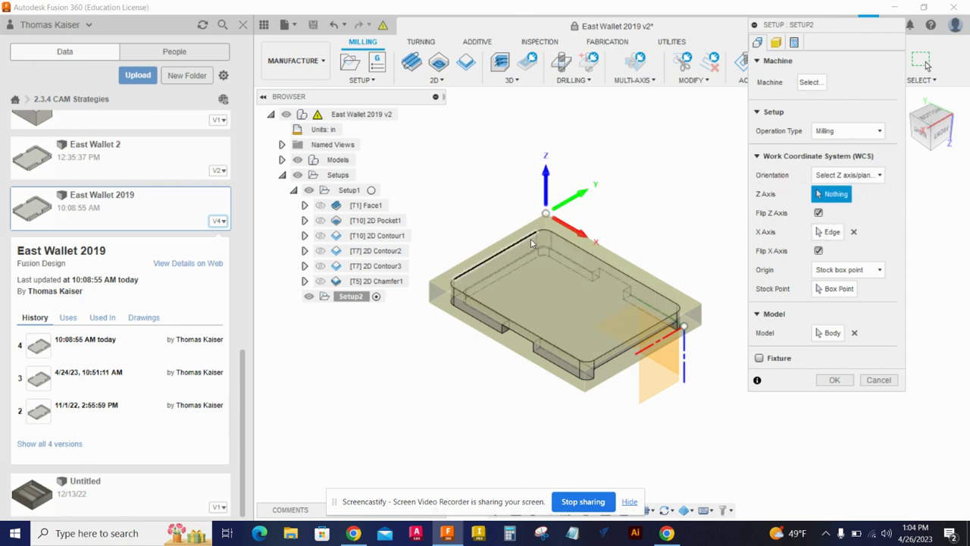
{"action": "left_click", "coordinate": [834, 380]}
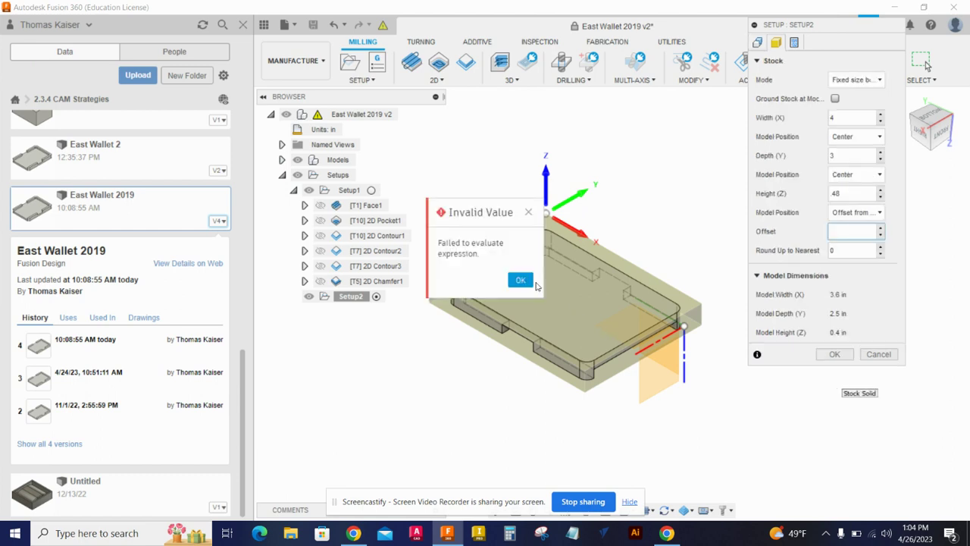
{"action": "left_click", "coordinate": [521, 280]}
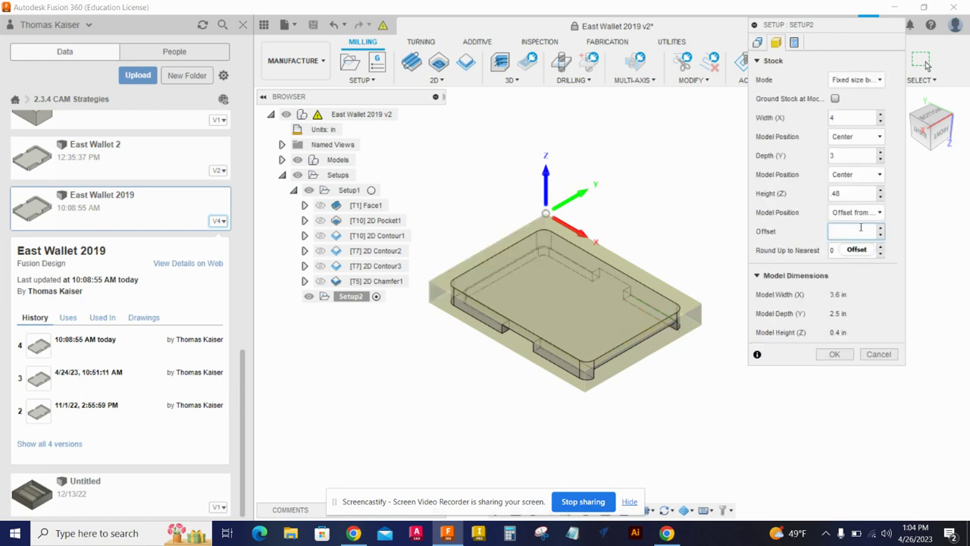
{"action": "type", "text": "0"}
{"action": "left_click", "coordinate": [834, 354]}
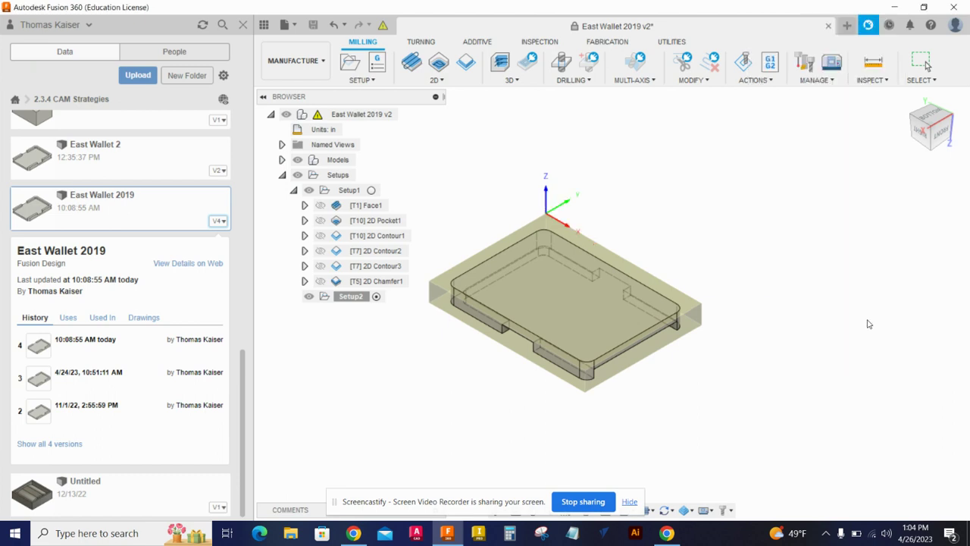
- Examine the second setup's stock around the part from the side and review its stock dimensions and offsets
{"action": "left_click", "coordinate": [924, 127]}
{"action": "scroll", "coordinate": [671, 305], "scroll_direction": "up", "scroll_amount": 5}
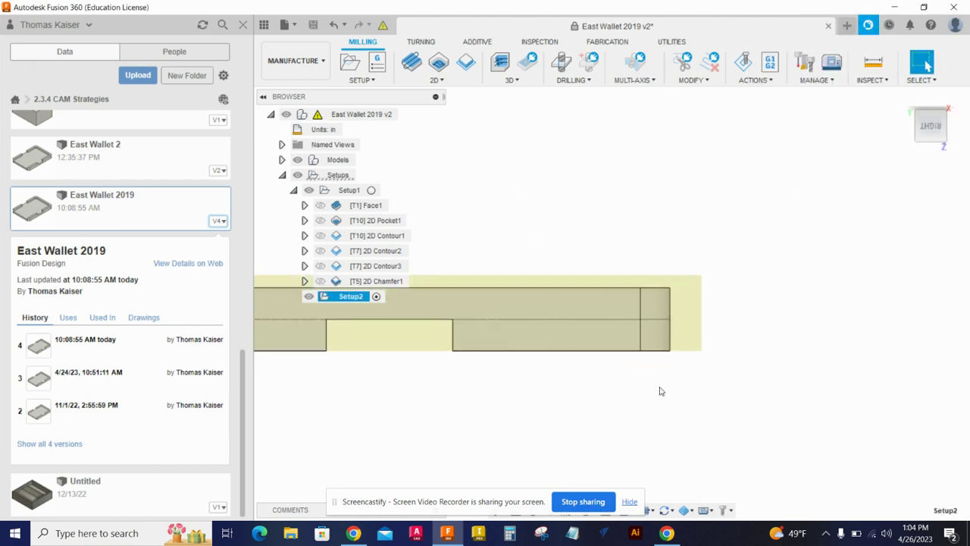
{"action": "scroll", "coordinate": [687, 353], "scroll_direction": "down", "scroll_amount": 4}
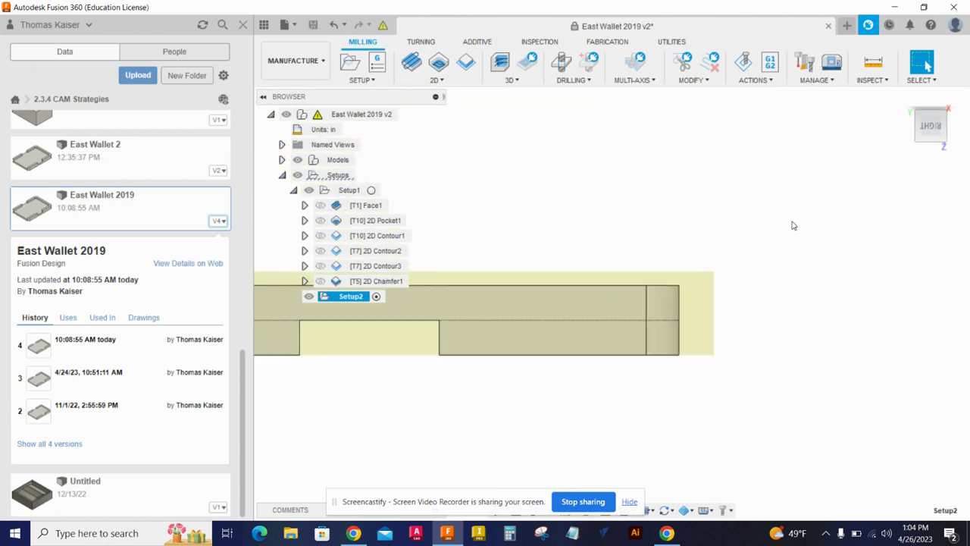
{"action": "left_click", "coordinate": [942, 120]}
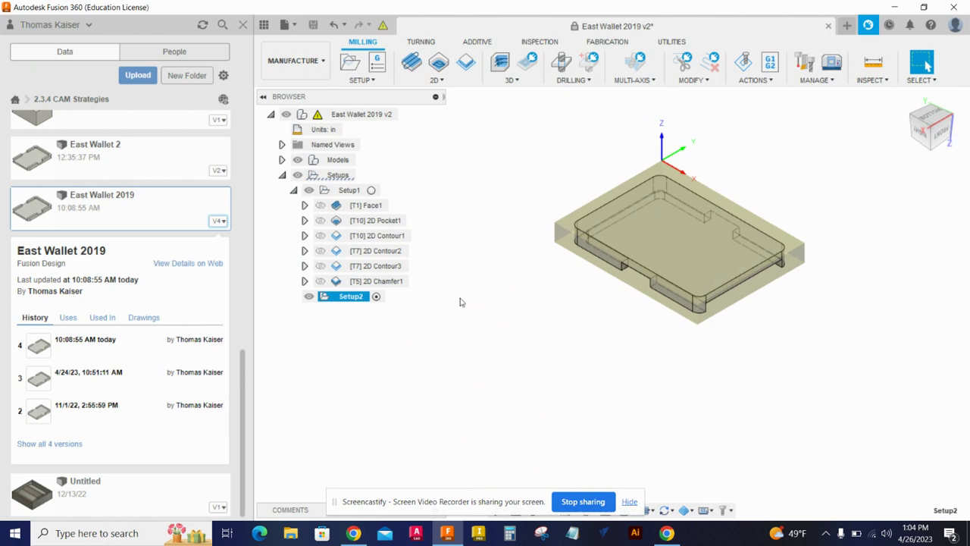
{"action": "double_click", "coordinate": [331, 296]}
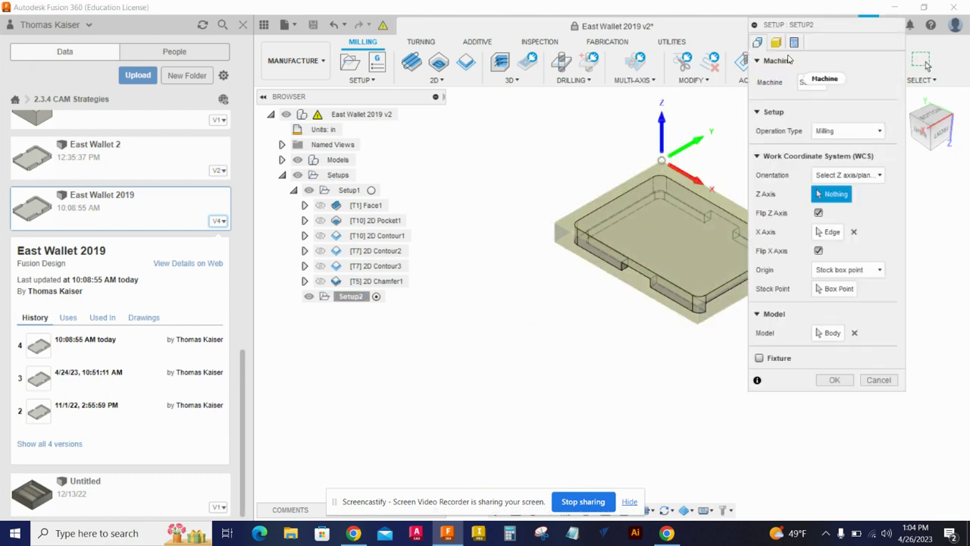
{"action": "left_click", "coordinate": [775, 43]}
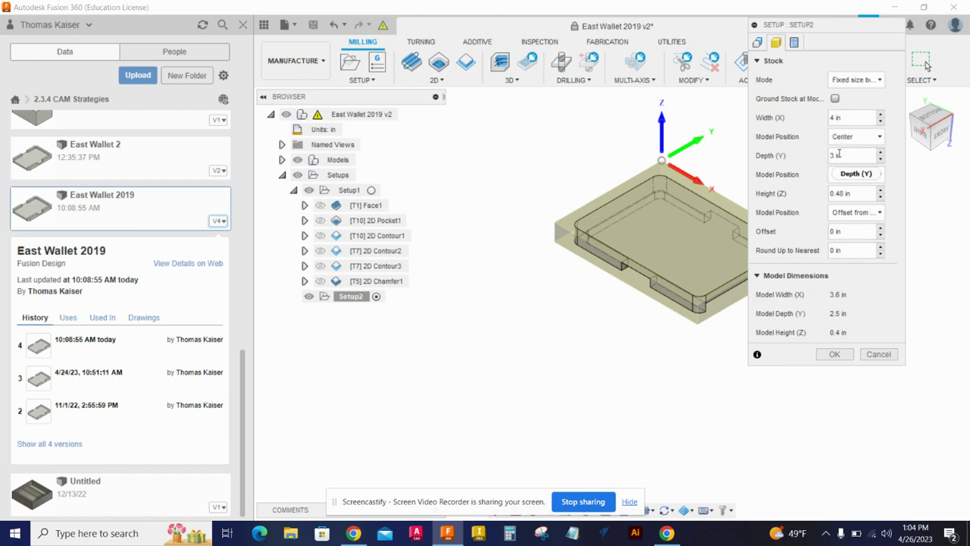
{"action": "left_click", "coordinate": [834, 354]}
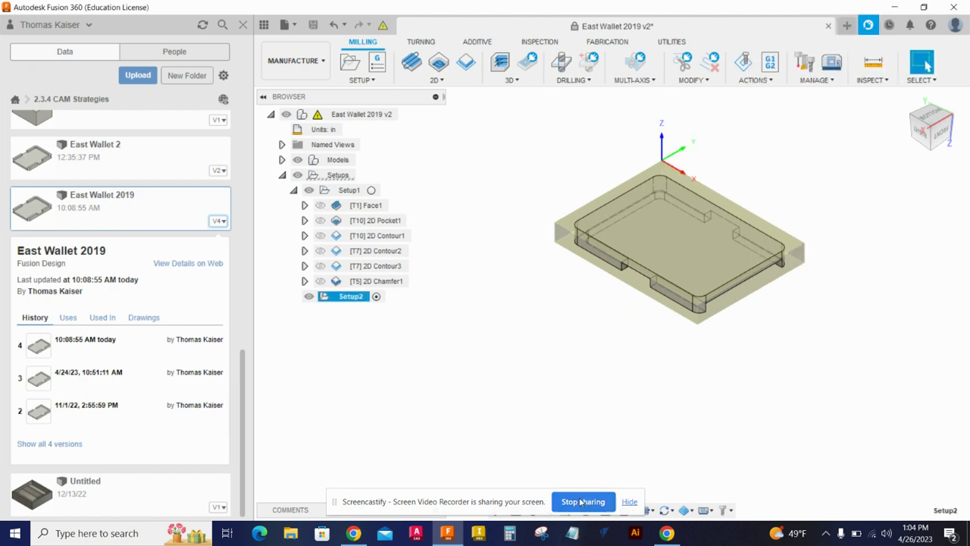